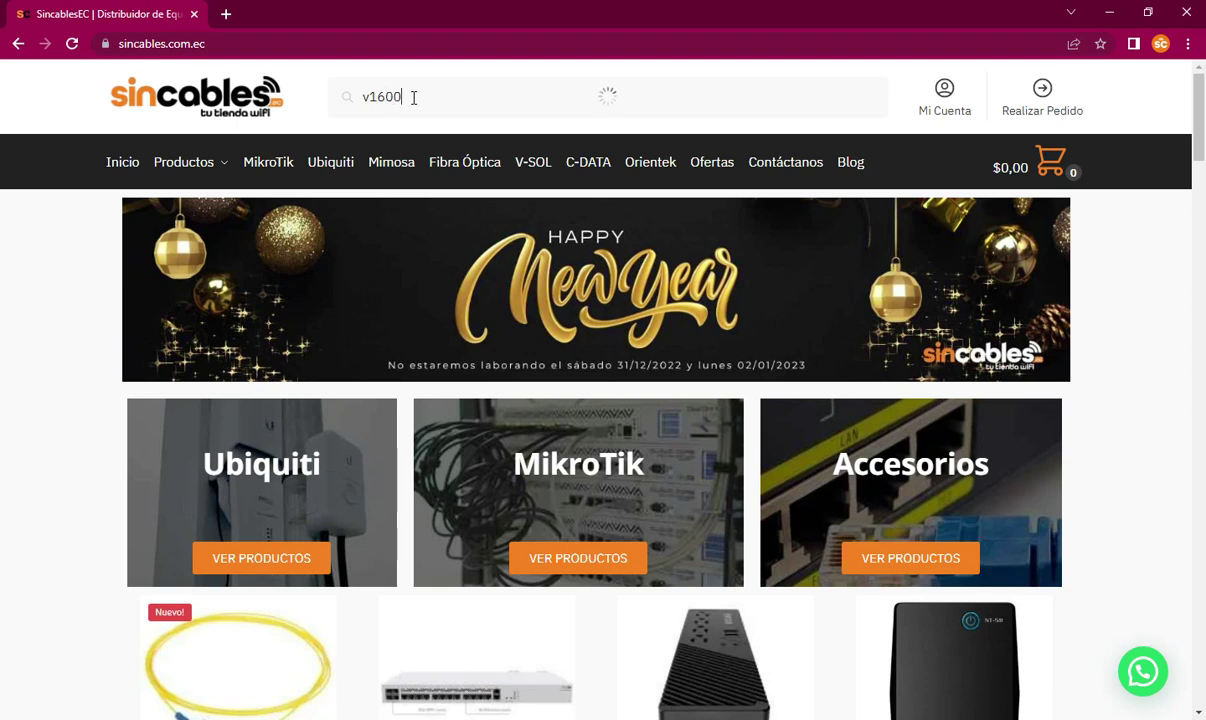
Step: Search the store for '600d2' and open the V1600D2 product page in a new tab
text(d2)
right_click(485, 148)
click(525, 152)
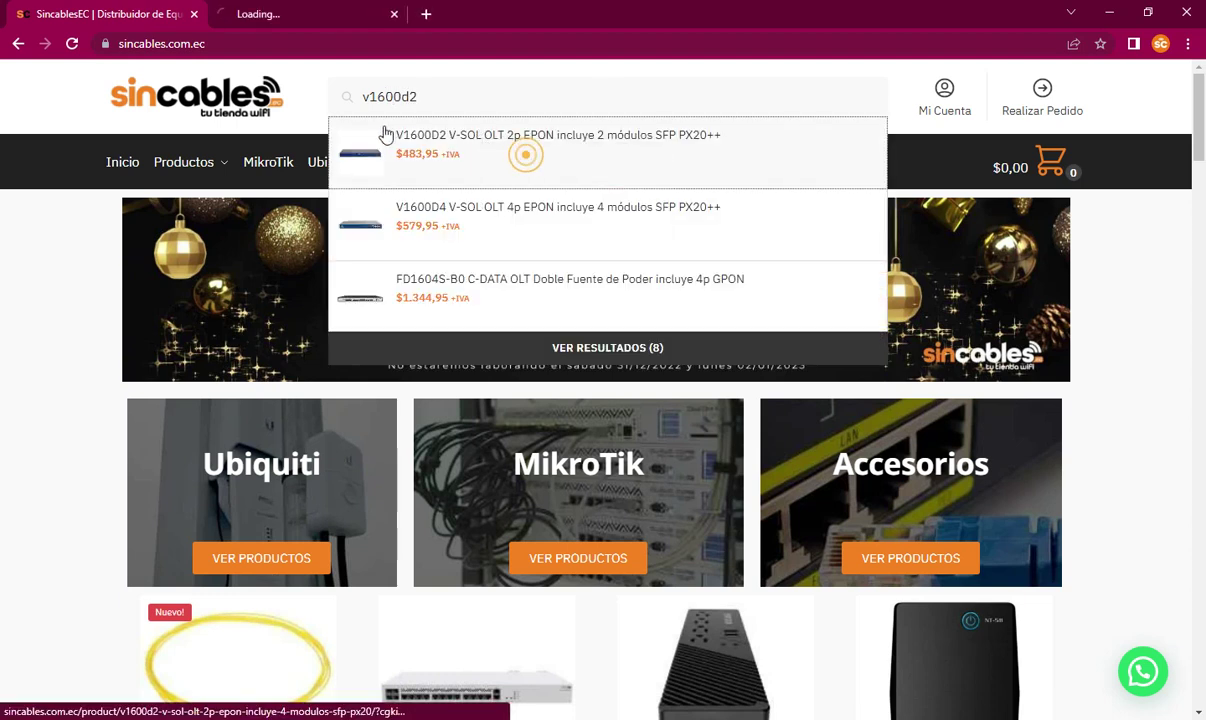
click(308, 14)
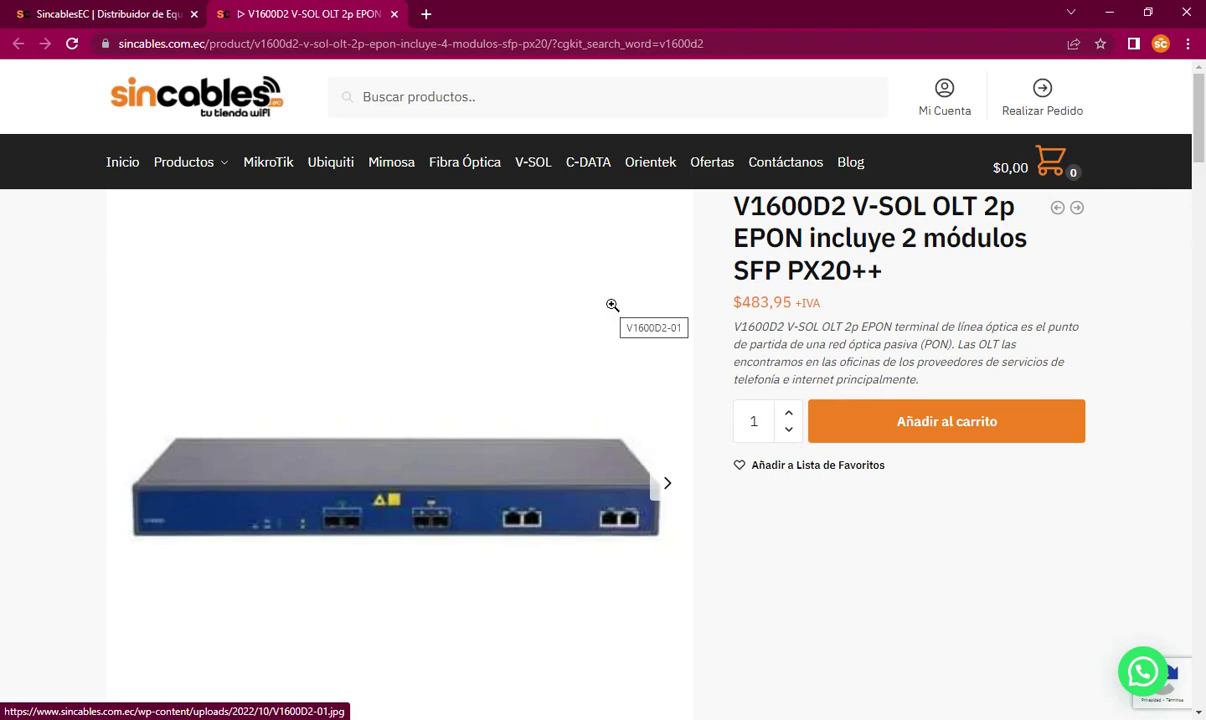
Step: Open the 'Especificaciones del fabricante' link in a new tab and view the V-SOL page
scroll(592, 315, down, 5)
scroll(470, 352, down, 15)
scroll(473, 353, down, 7)
click(355, 364)
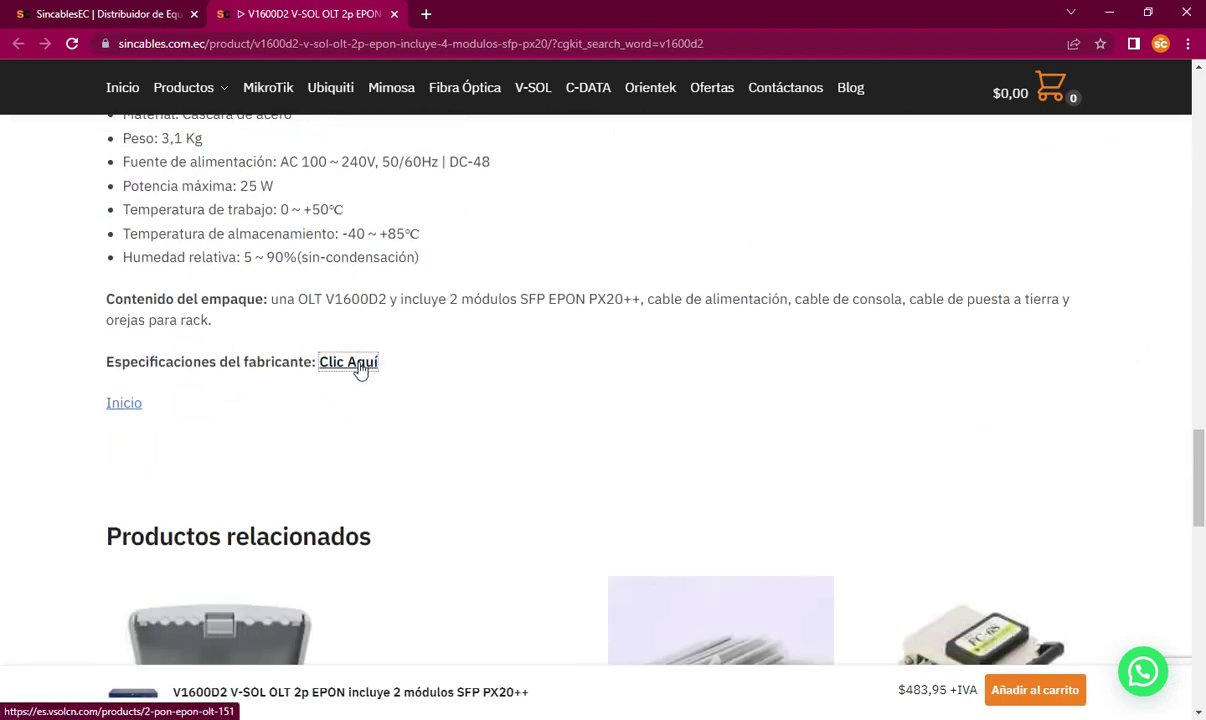
right_click(360, 368)
click(404, 374)
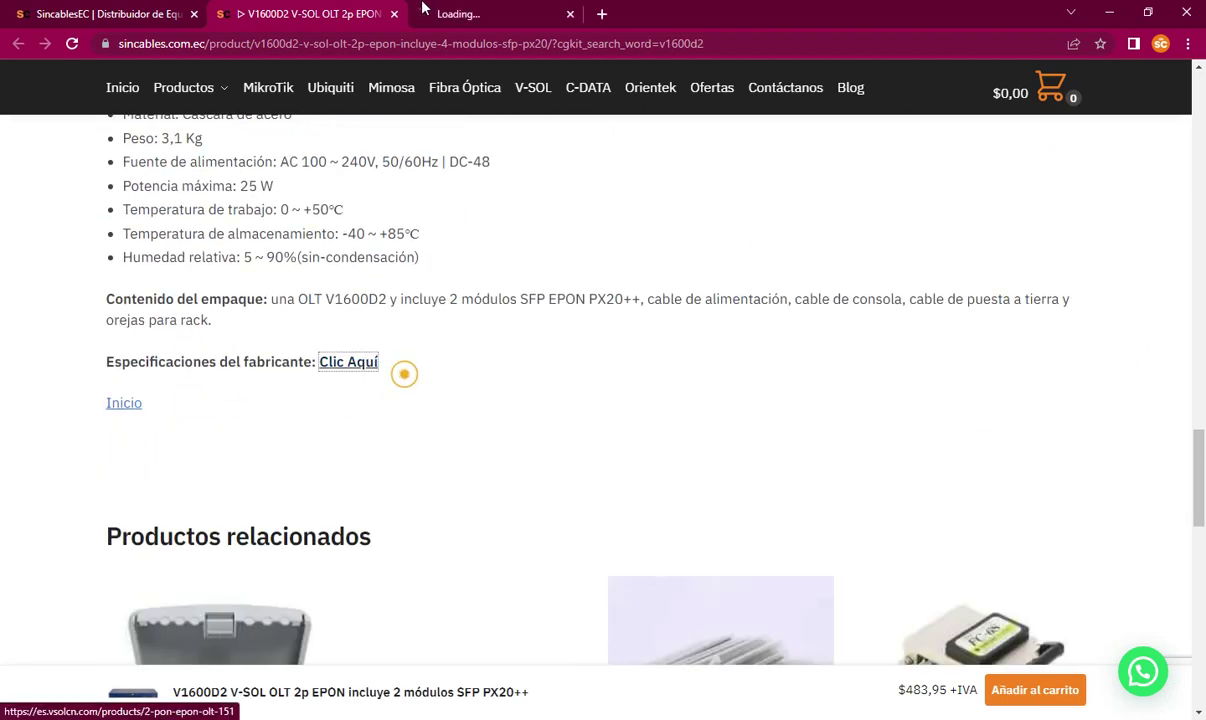
click(512, 10)
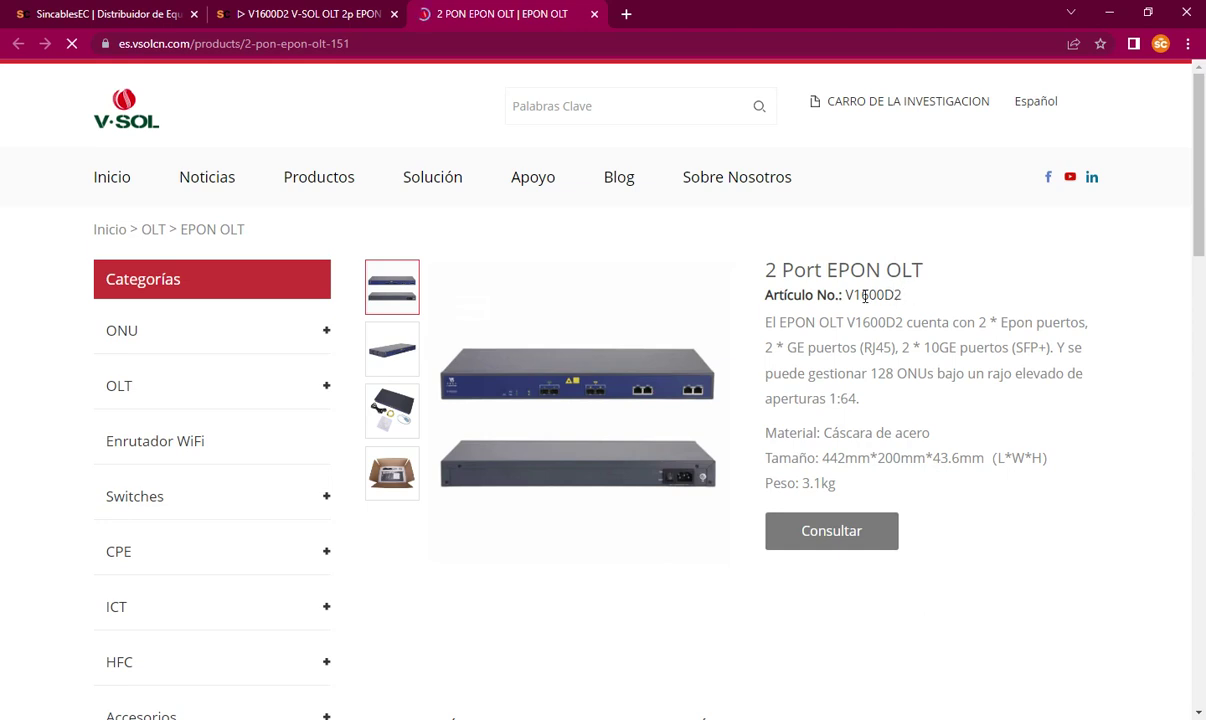
Step: Open the 'Descargar Firmware' page from the Apoyo menu in a new tab
drag(904, 294, 857, 305)
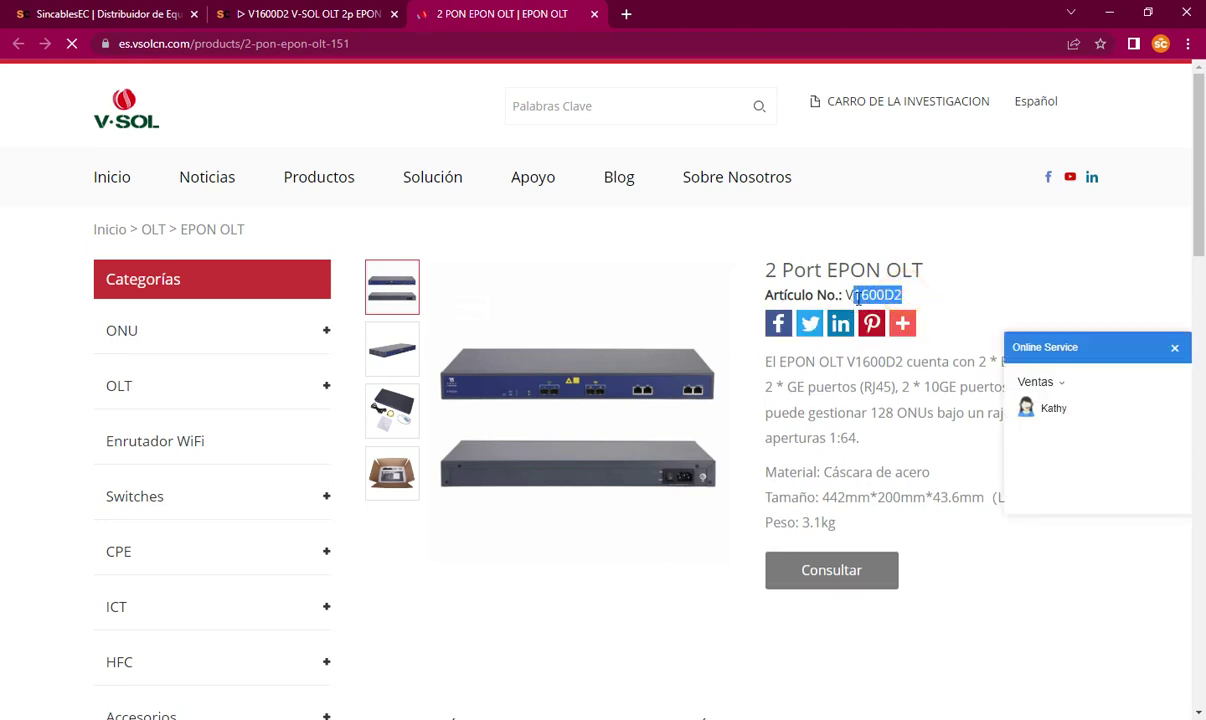
click(910, 294)
mouse_move(530, 191)
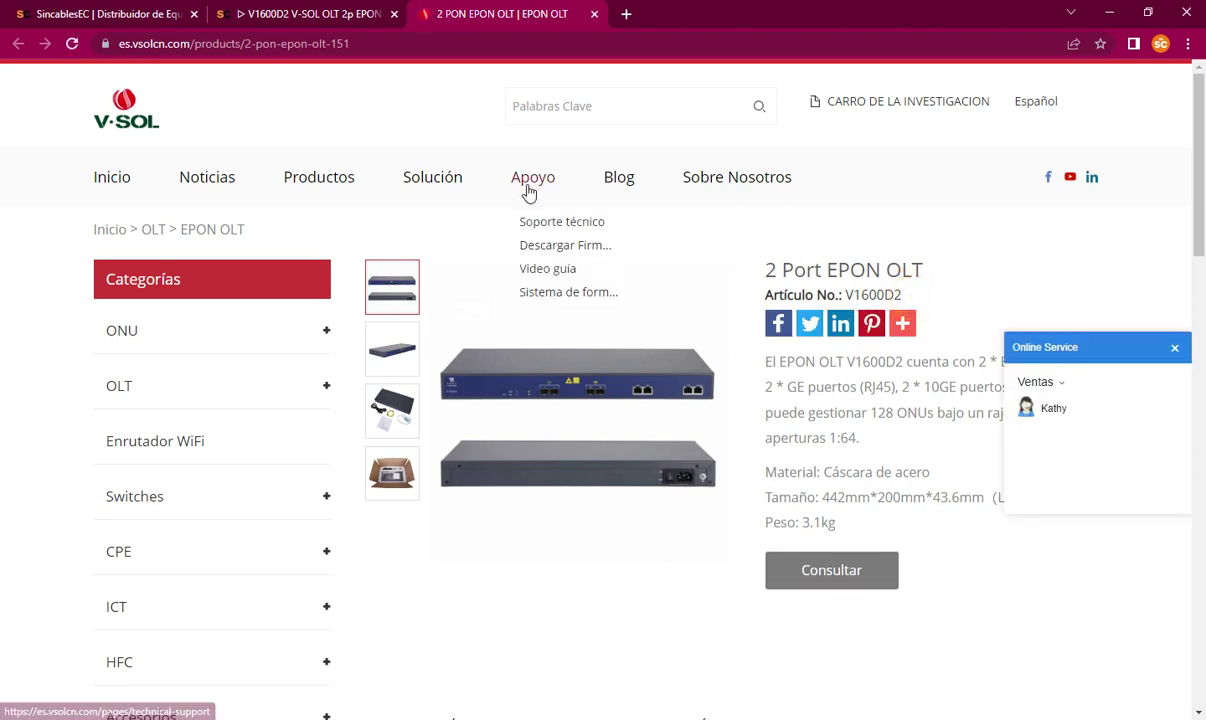
right_click(540, 250)
click(568, 258)
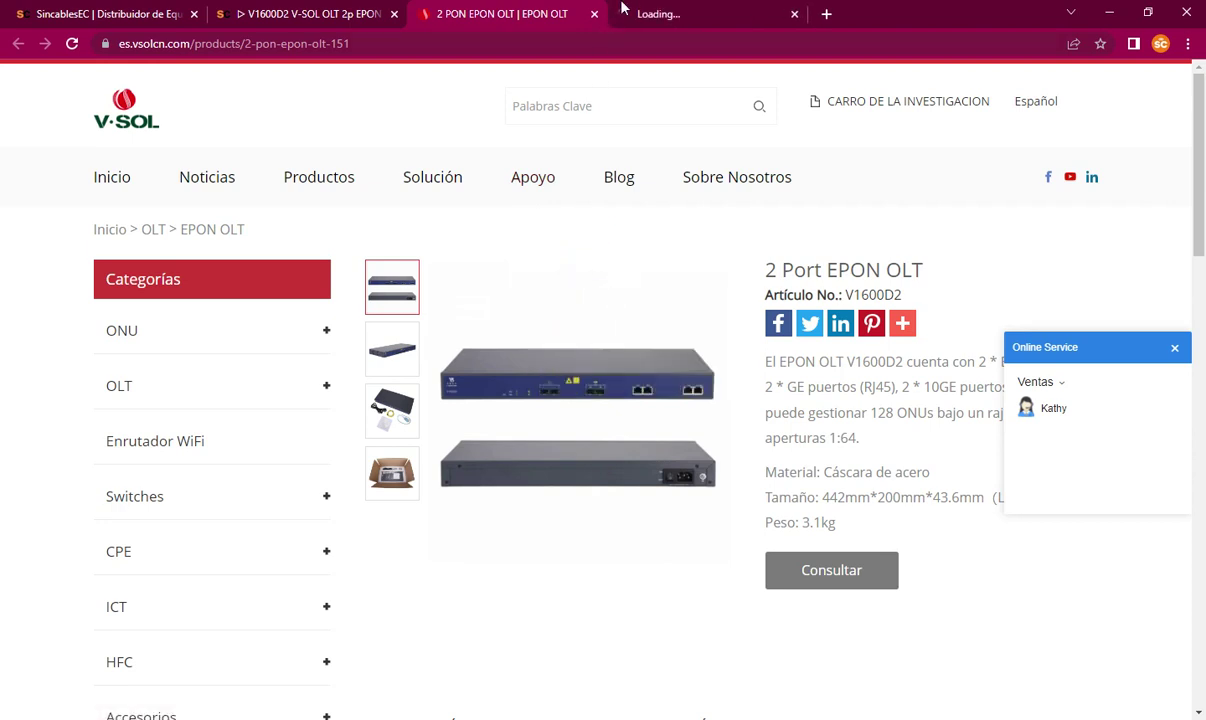
click(622, 8)
Step: Compare the V1600D2 article number on the product page against the firmware download list
scroll(560, 305, down, 2)
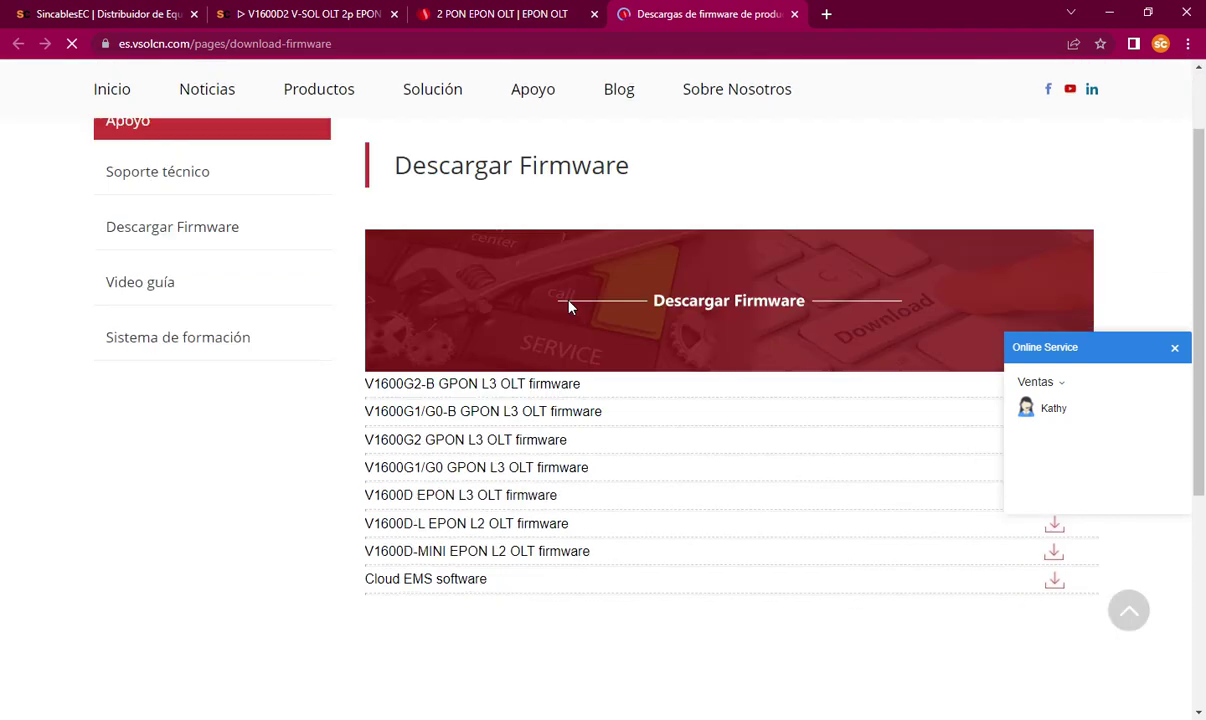
scroll(568, 305, down, 1)
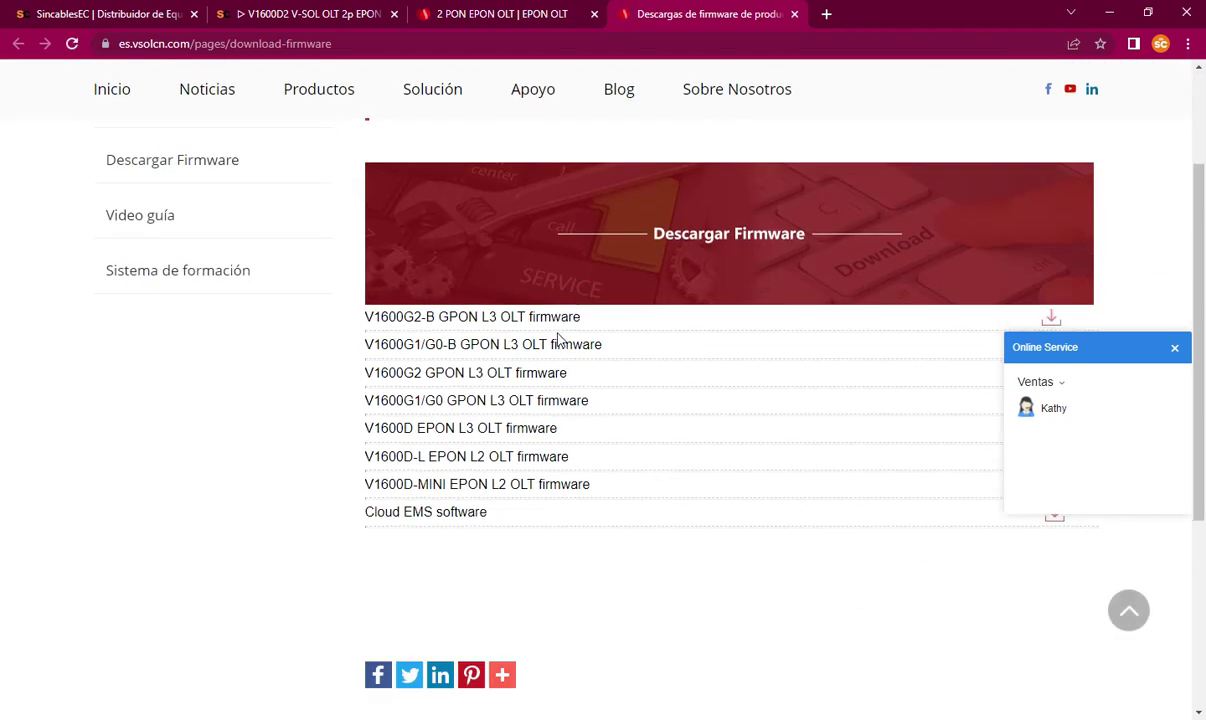
click(470, 17)
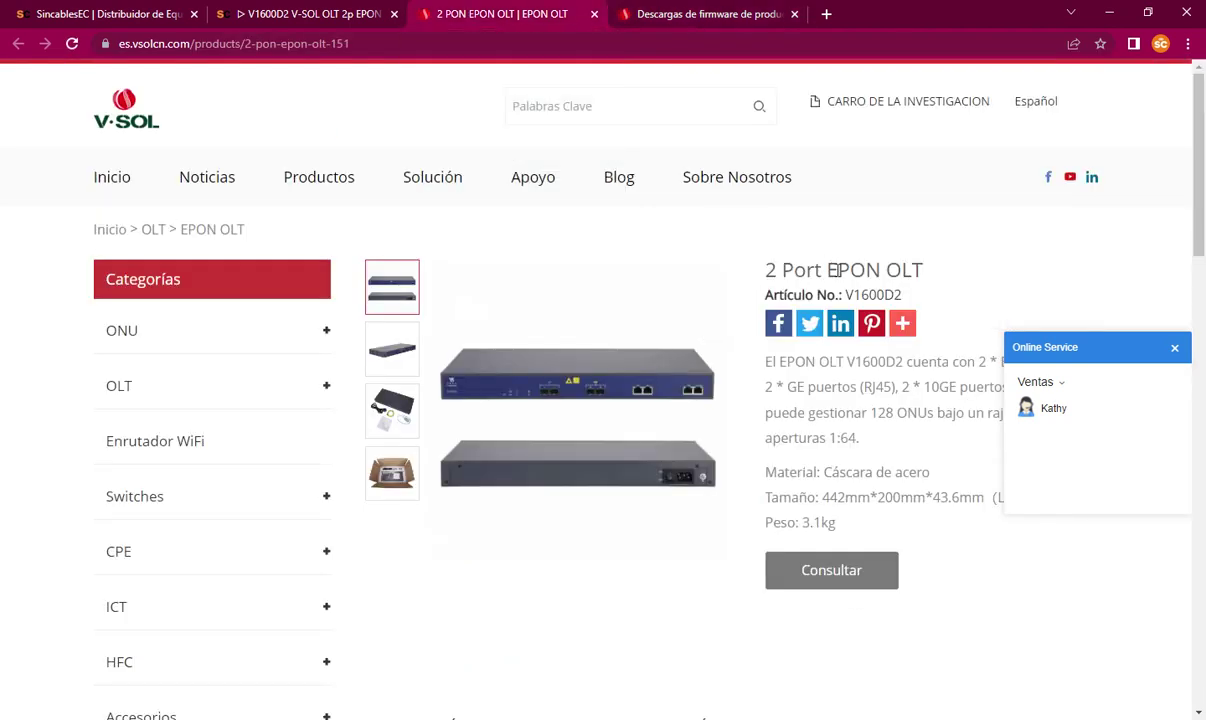
click(628, 20)
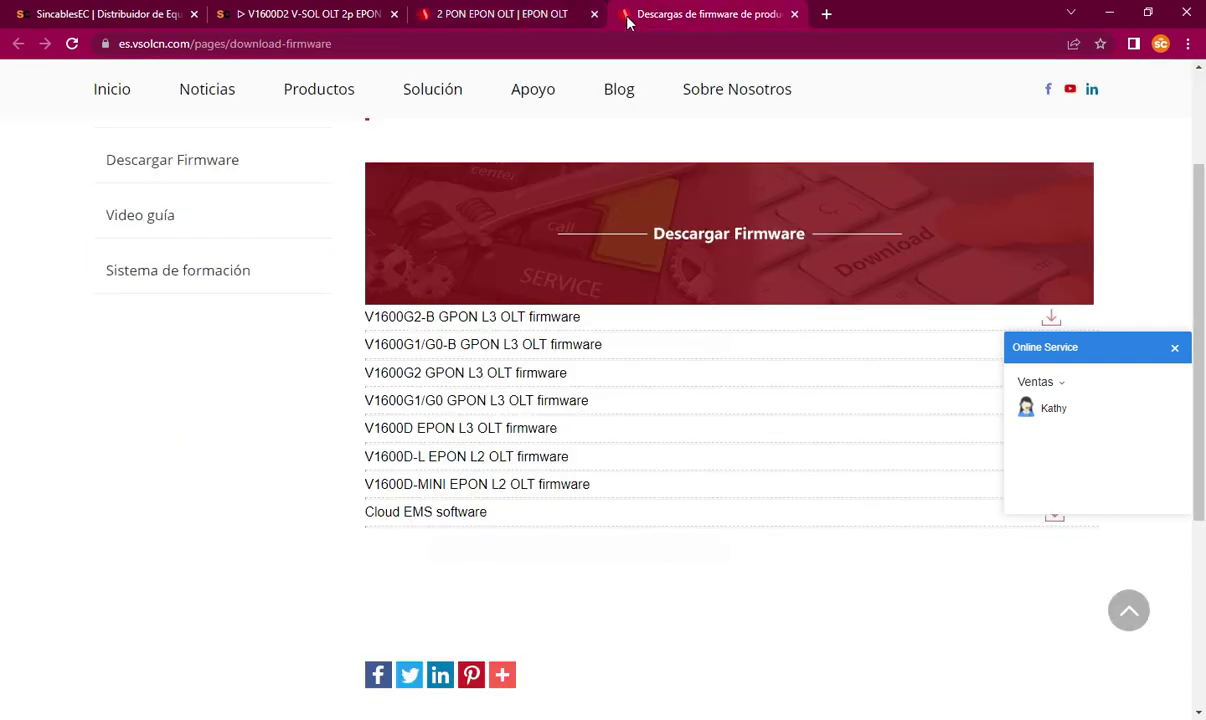
scroll(392, 405, down, 1)
click(552, 12)
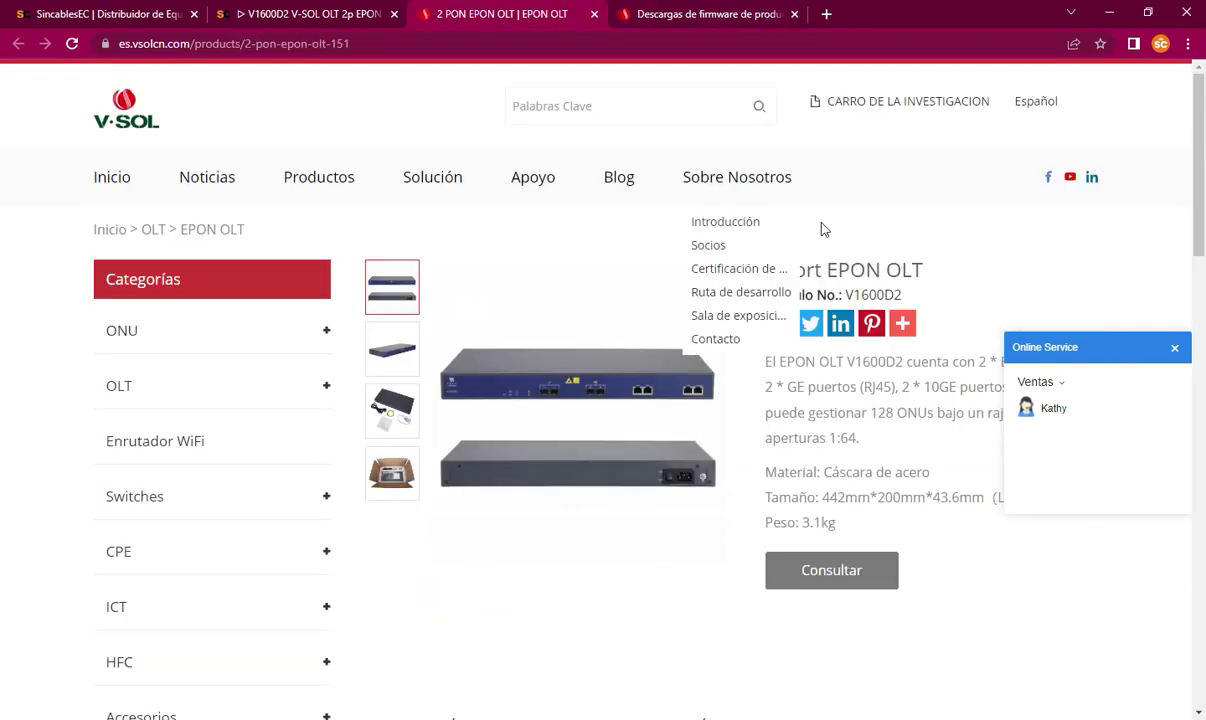
double_click(875, 296)
click(877, 297)
drag(847, 295, 903, 293)
click(650, 12)
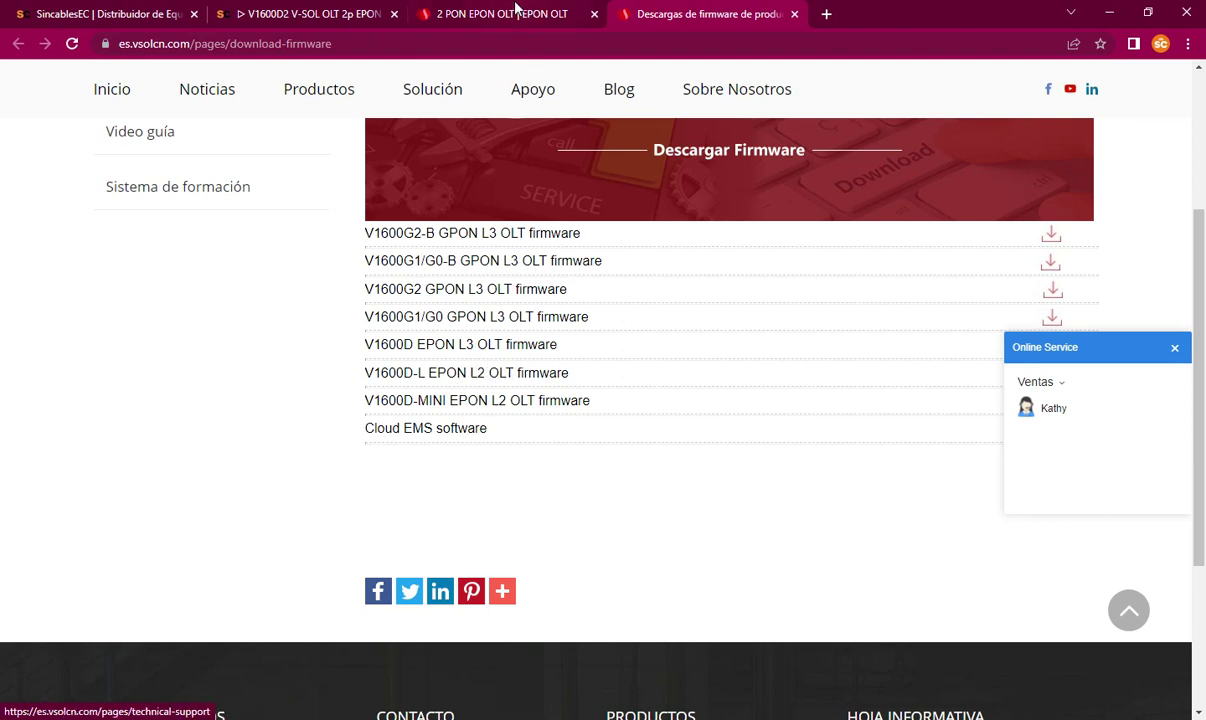
Step: Confirm the L3 function in the description and follow the V1600D EPON L3 OLT firmware link
click(515, 12)
scroll(670, 420, down, 6)
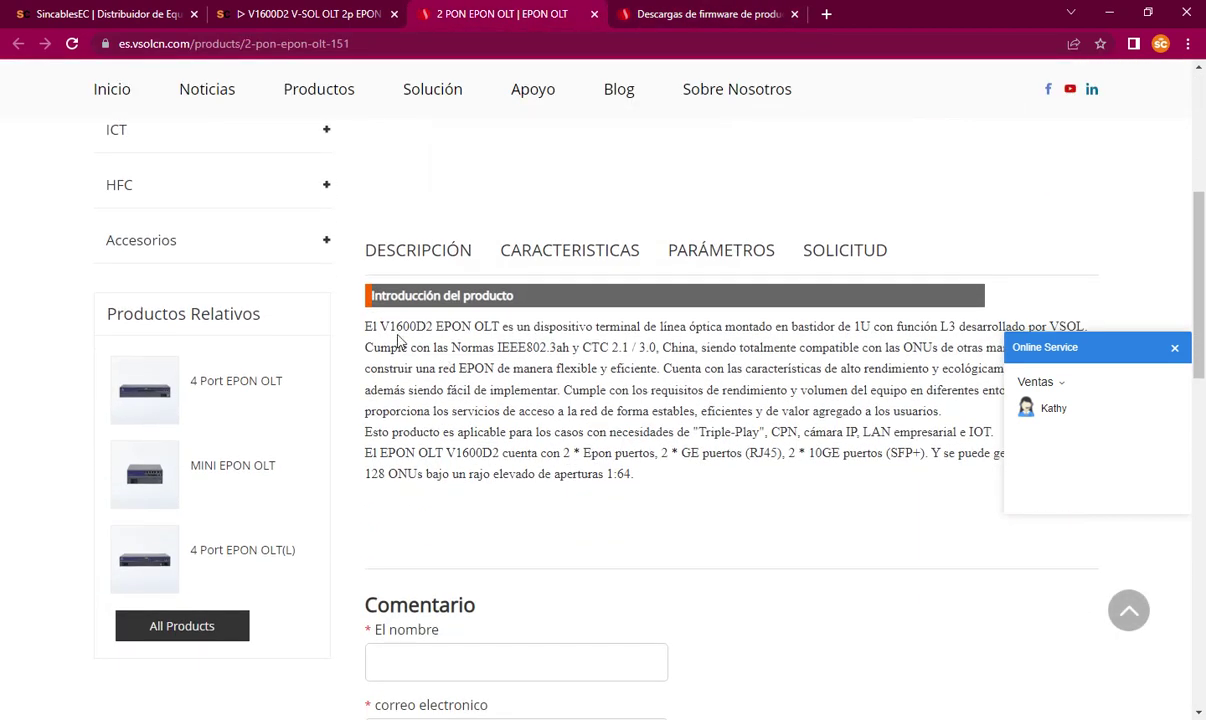
scroll(614, 308, down, 2)
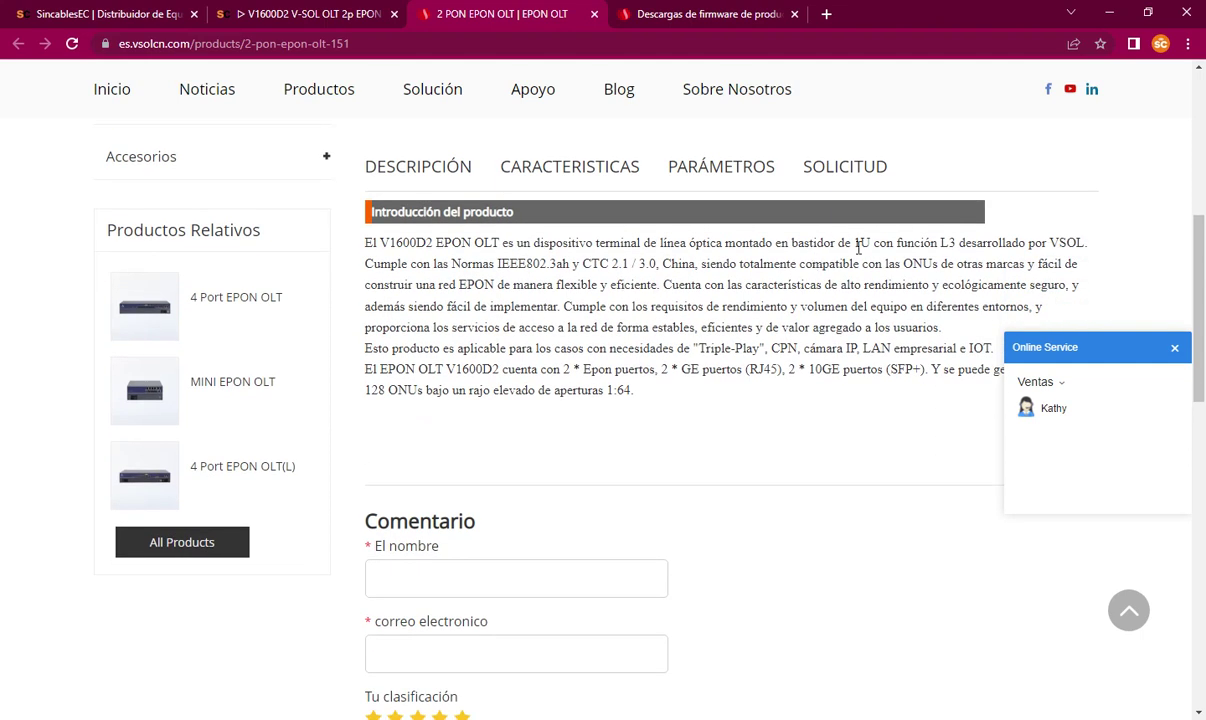
drag(897, 243, 955, 243)
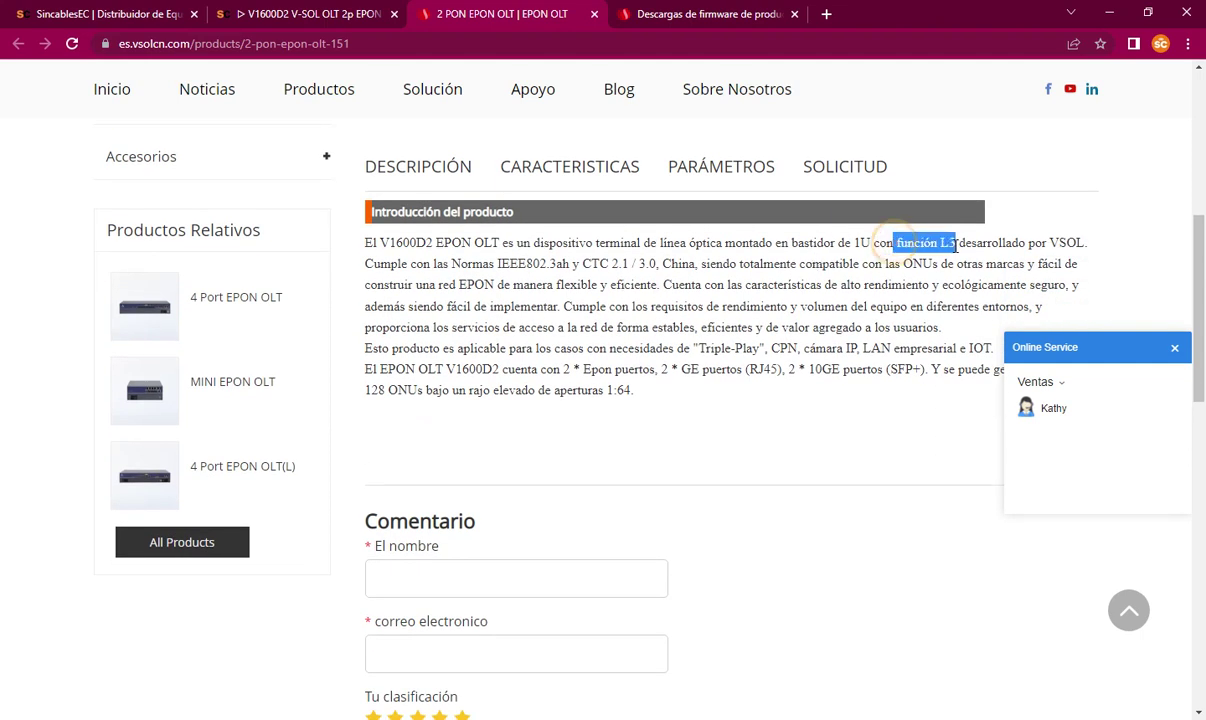
click(640, 12)
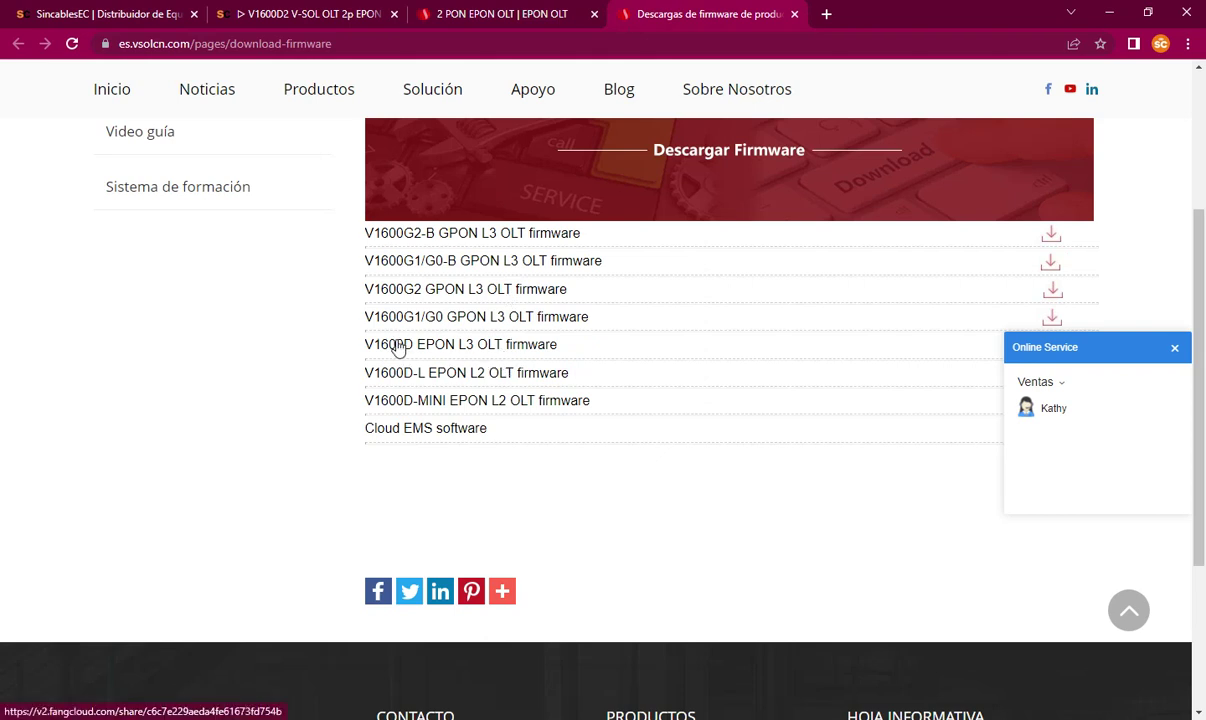
click(398, 347)
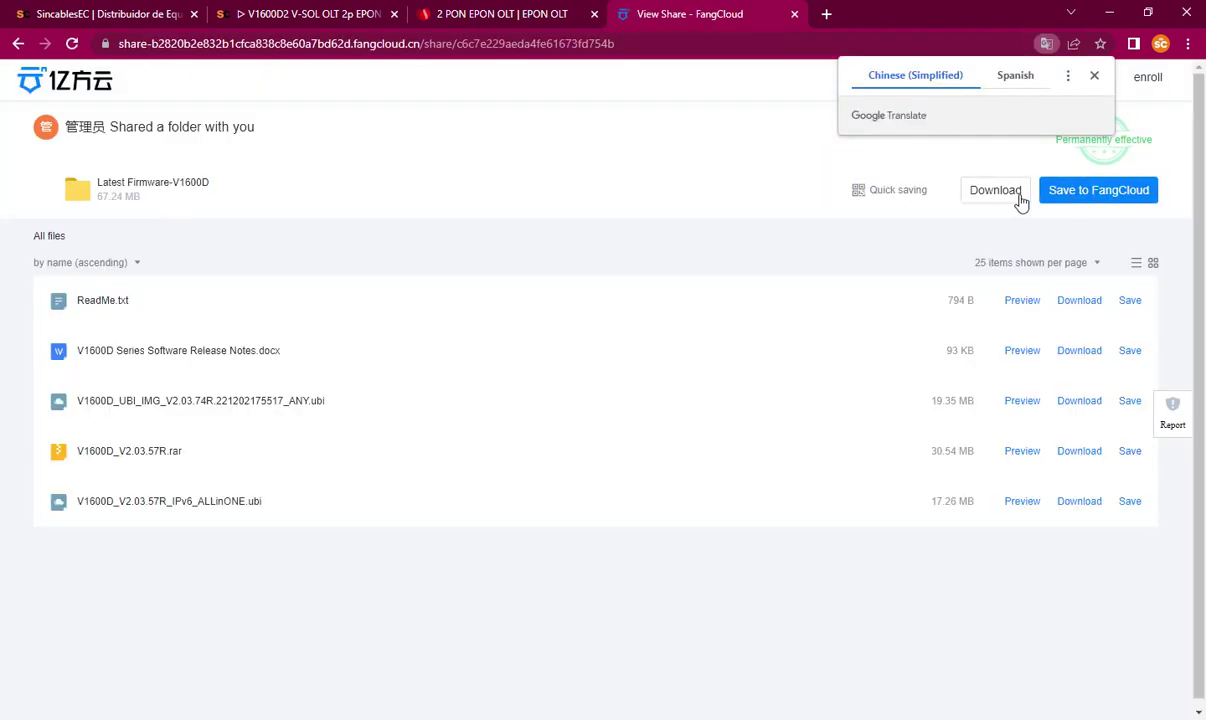
Step: Start downloading the Latest Firmware-V1600D folder as a zip archive
click(1003, 197)
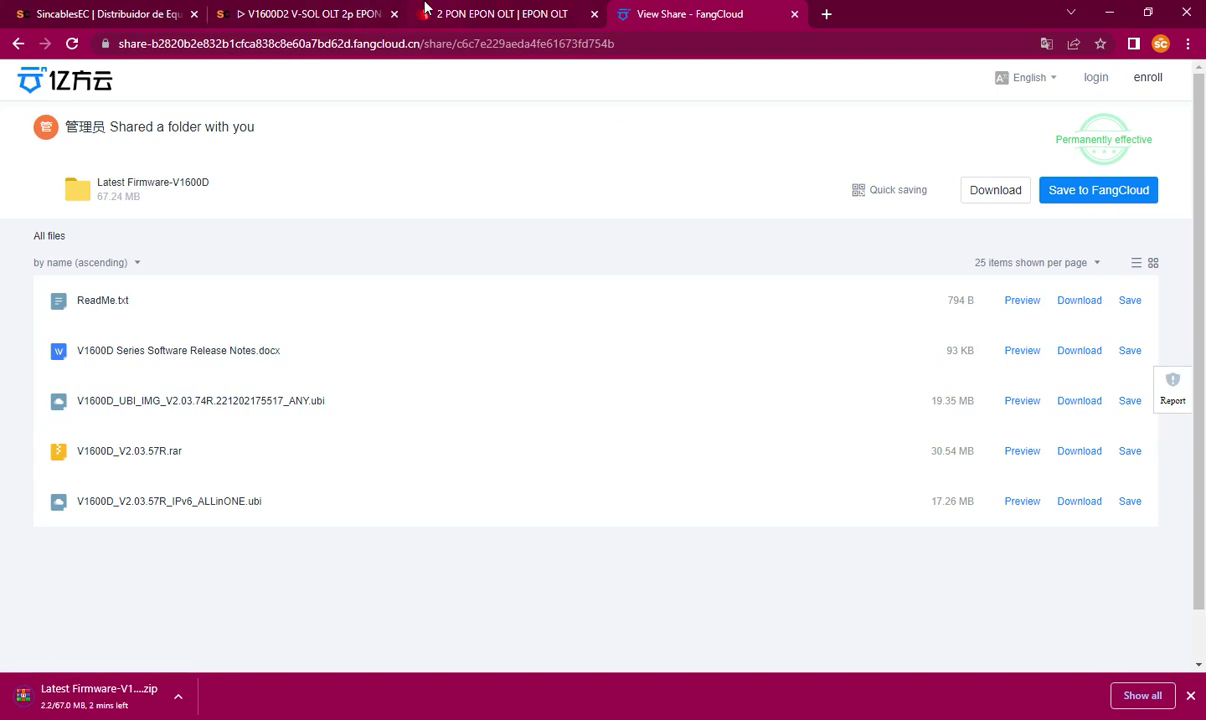
mouse_move(425, 8)
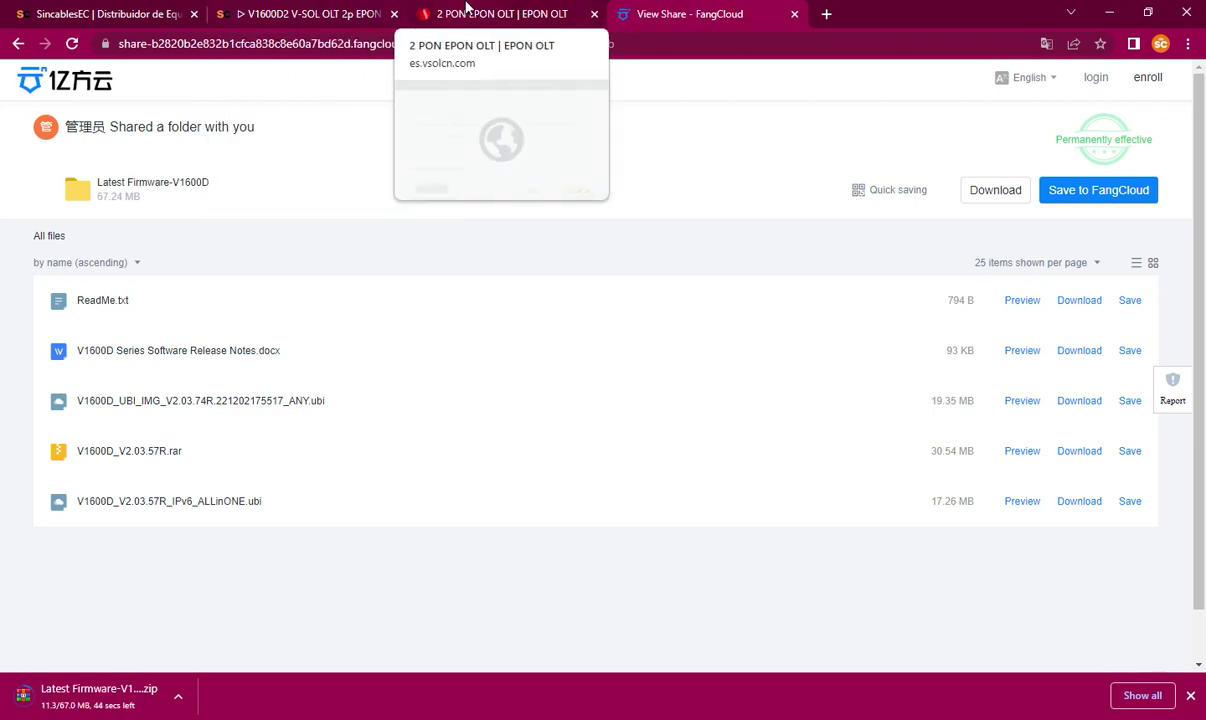
click(465, 8)
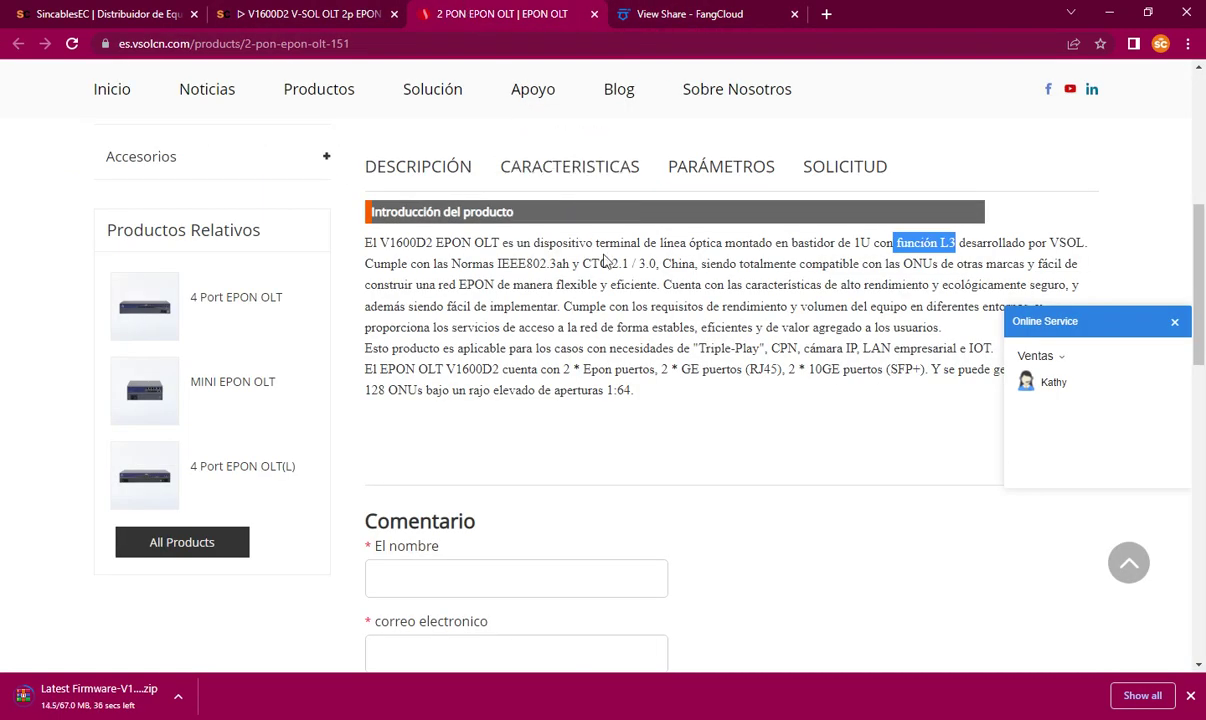
Step: Recheck the V1600D part number, then show the finished zip in its Descargas folder
scroll(604, 260, up, 5)
scroll(654, 213, up, 2)
scroll(654, 213, down, 2)
drag(843, 153, 896, 152)
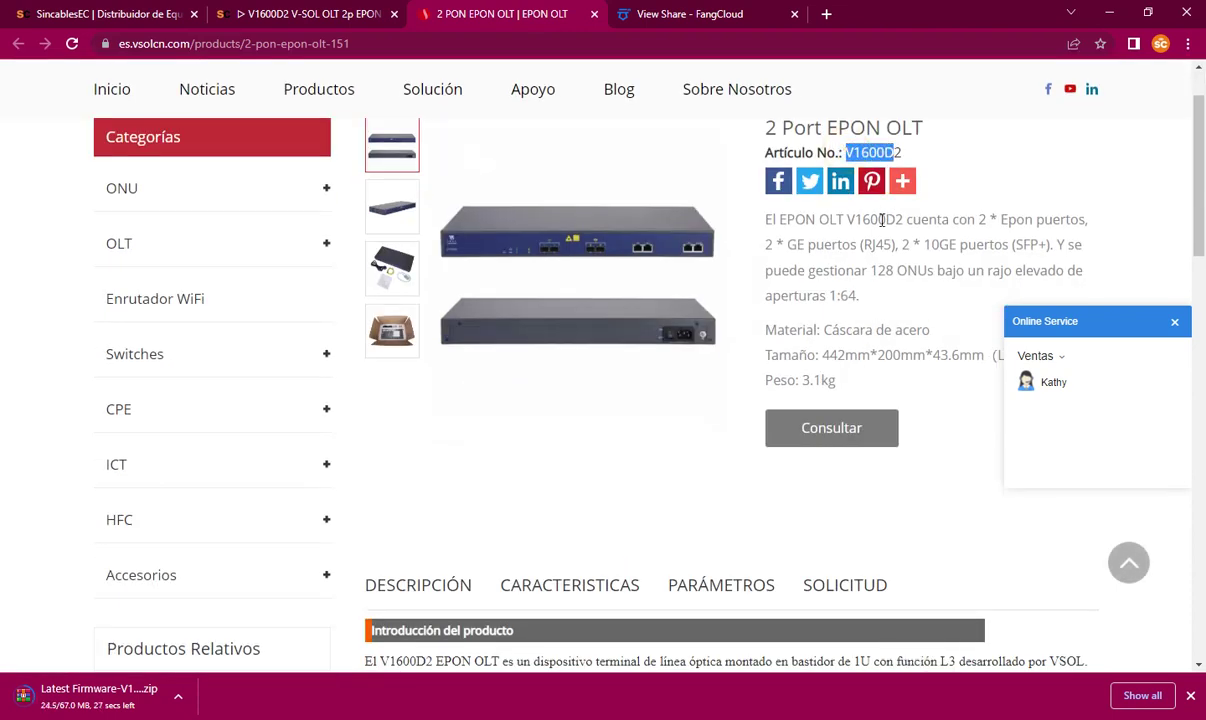
scroll(884, 214, up, 2)
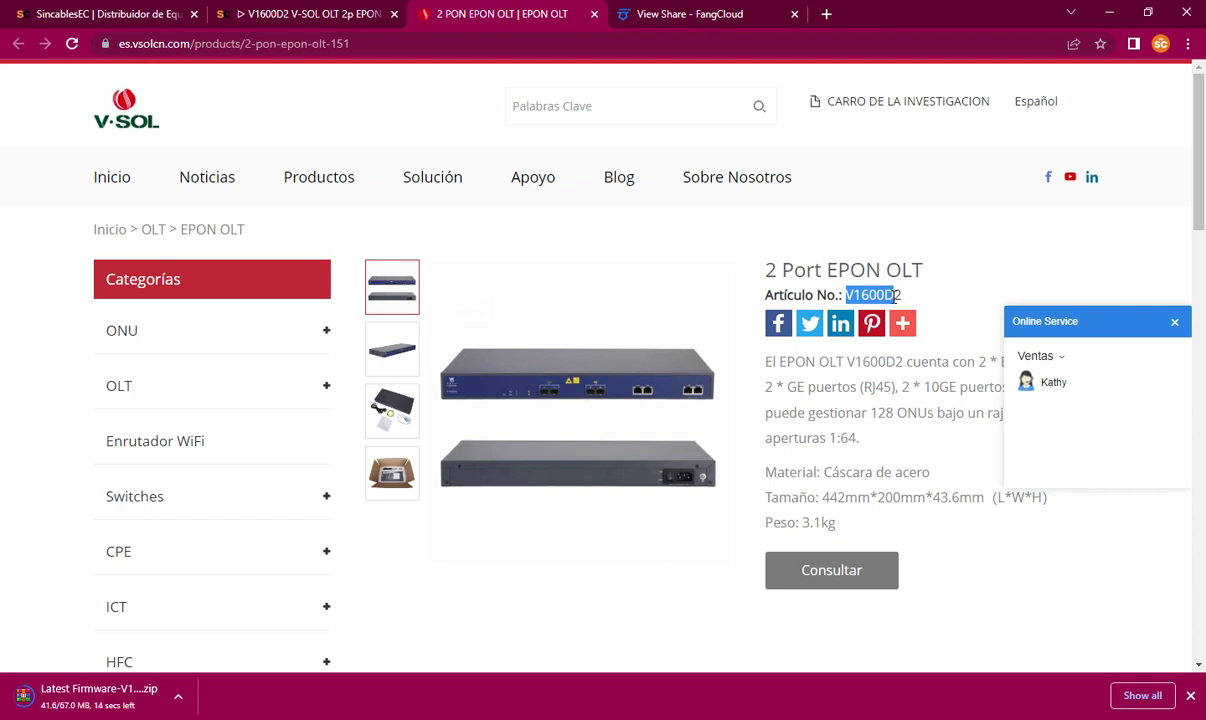
click(815, 278)
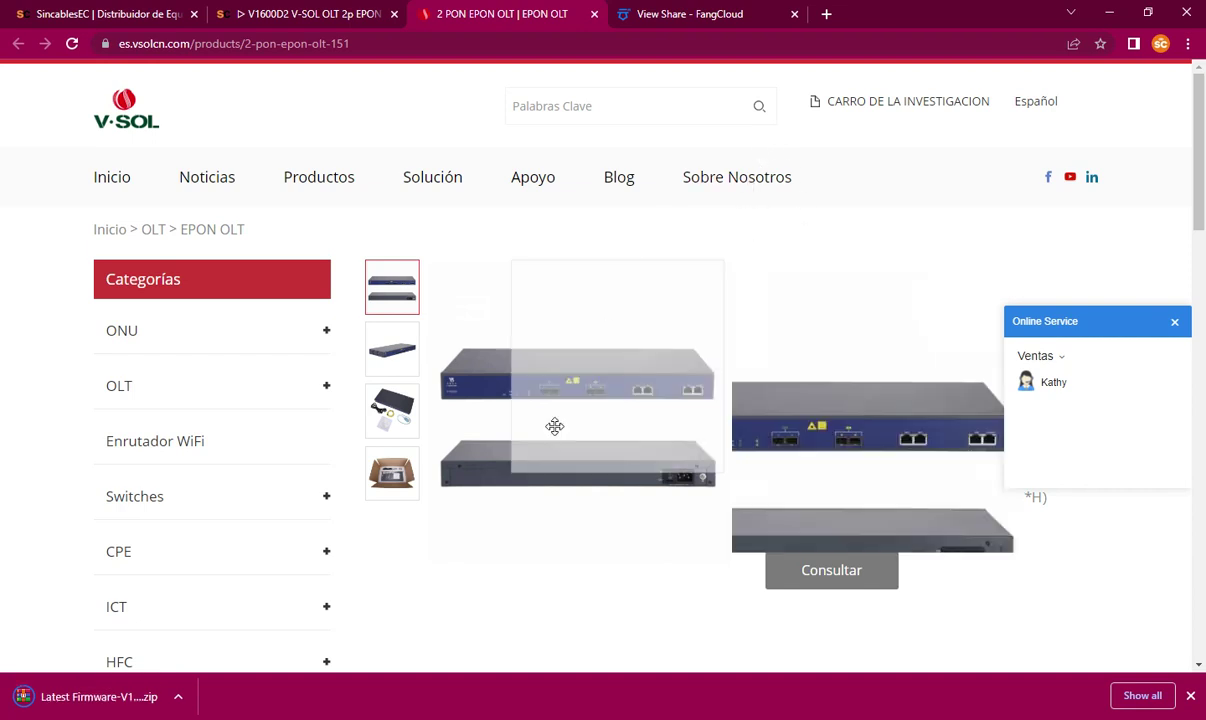
click(98, 697)
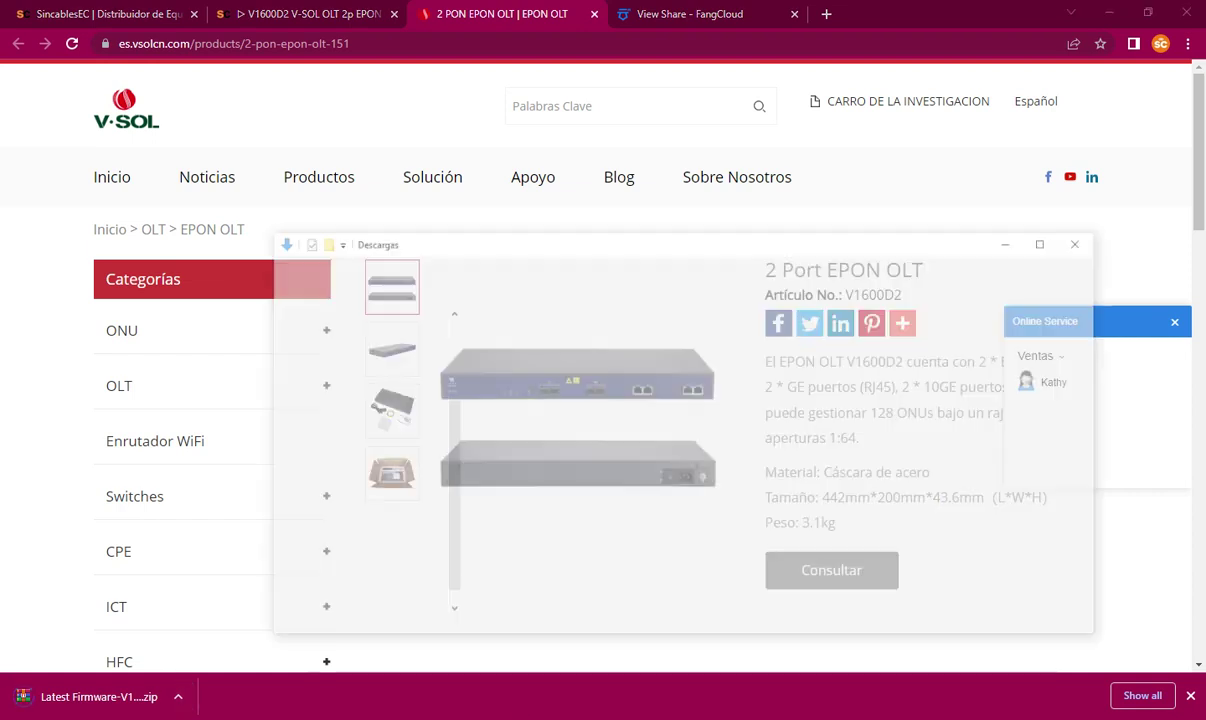
Step: Extract the Latest Firmware-V1600D zip in Descargas and open the folder, selecting ReadMe
scroll(355, 358, up, 2)
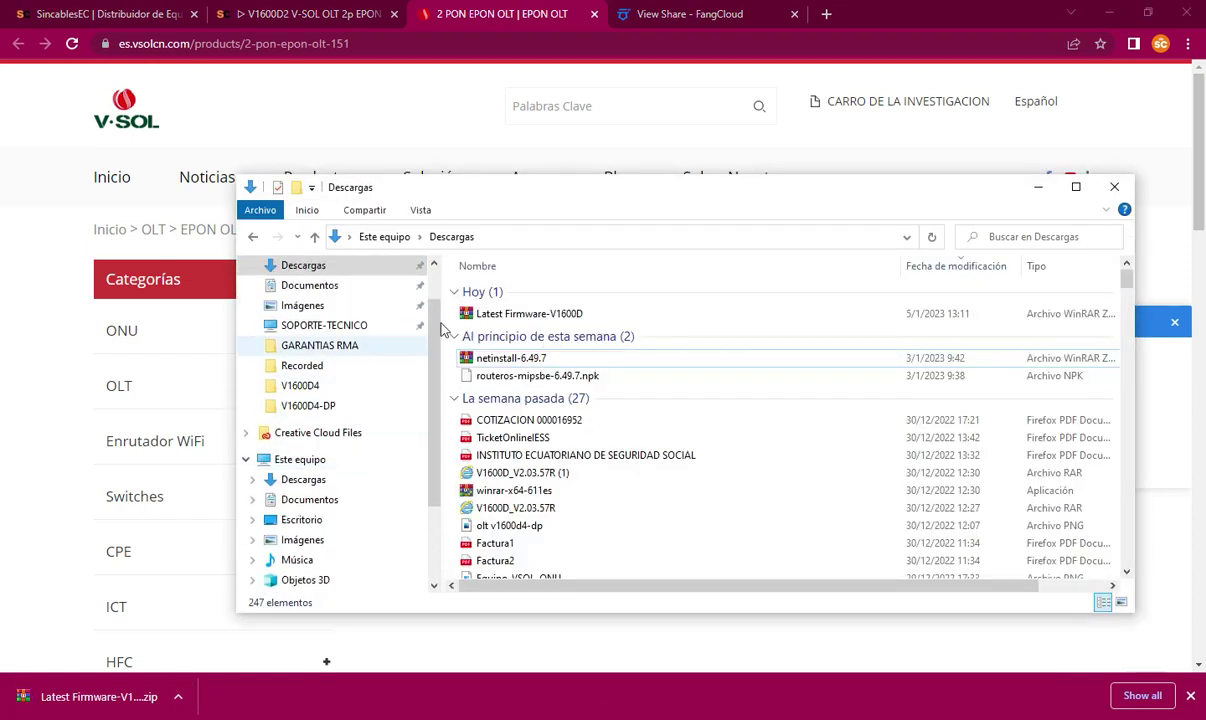
click(553, 314)
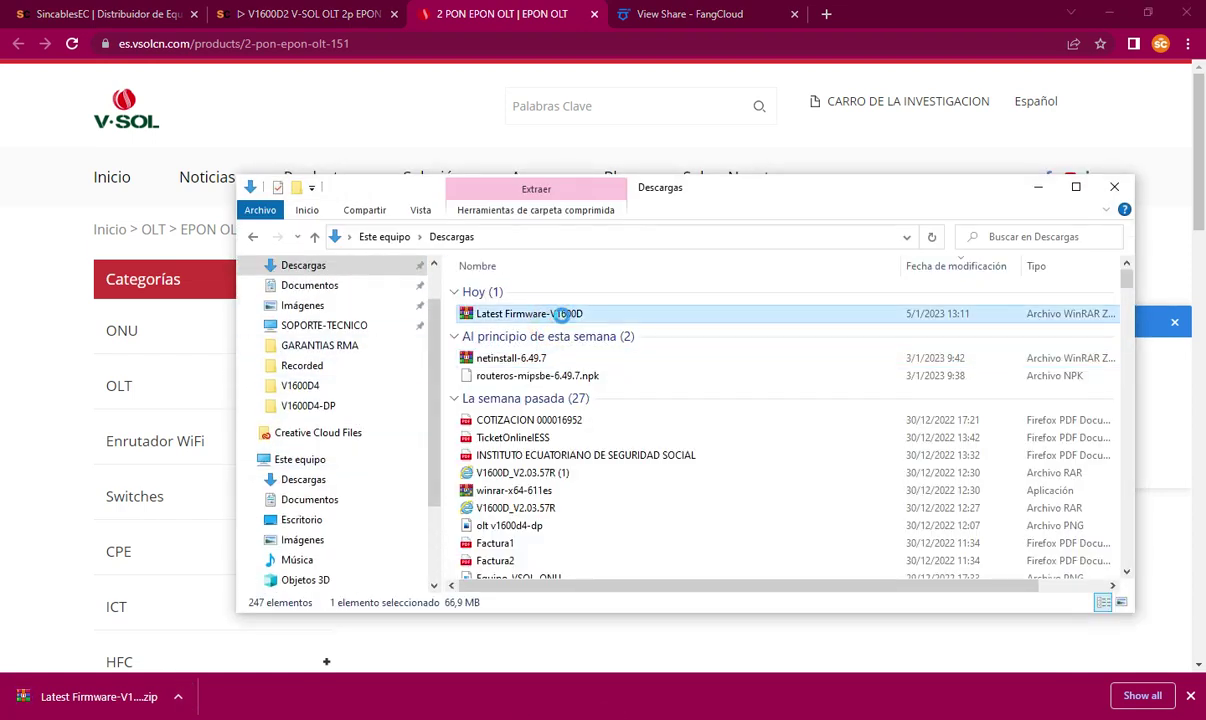
right_click(563, 314)
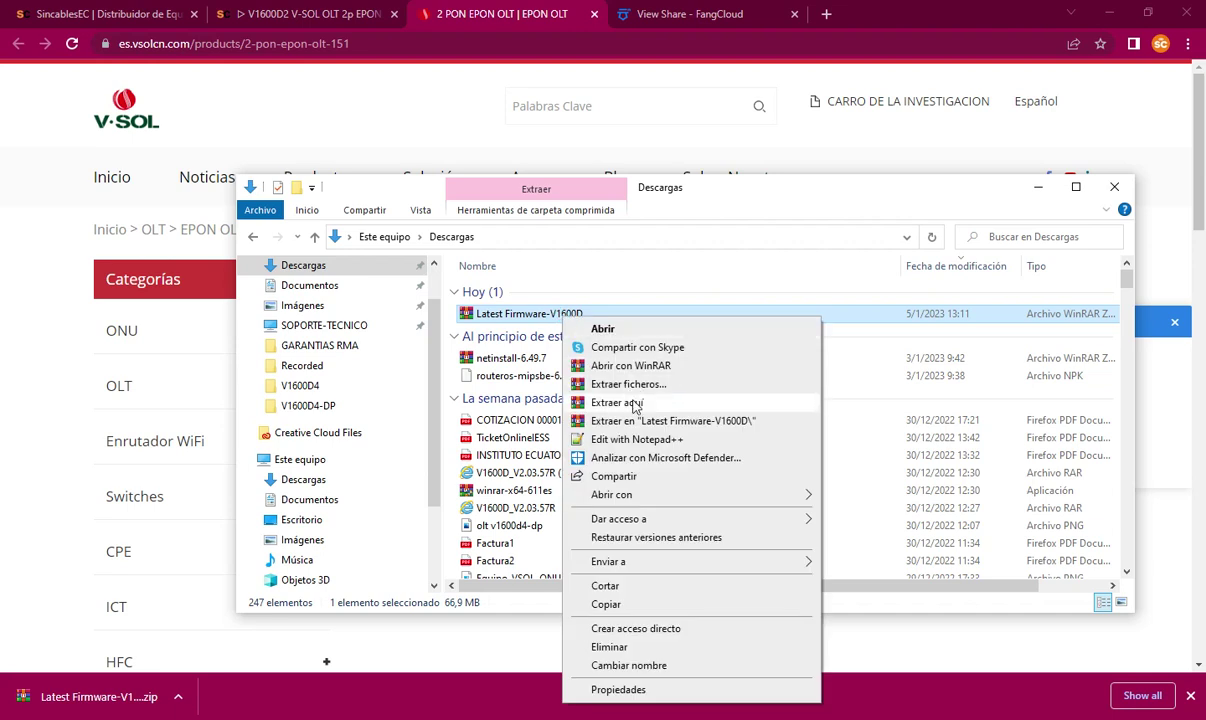
click(634, 401)
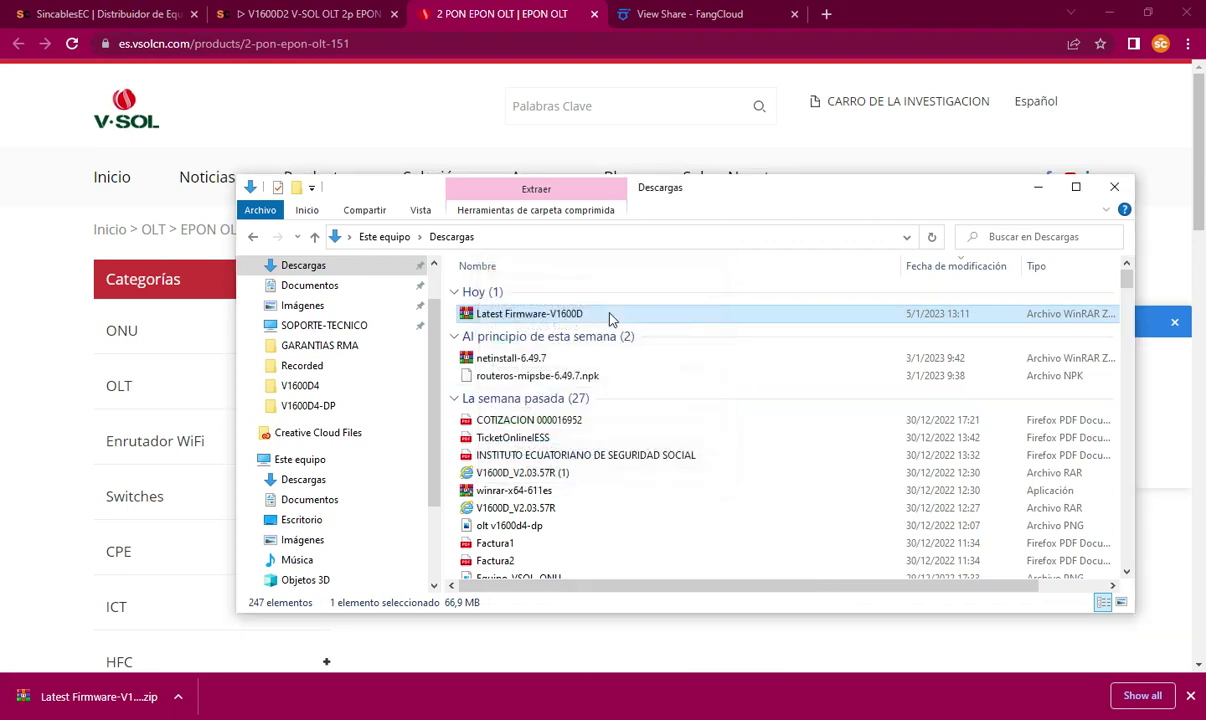
click(565, 334)
double_click(565, 333)
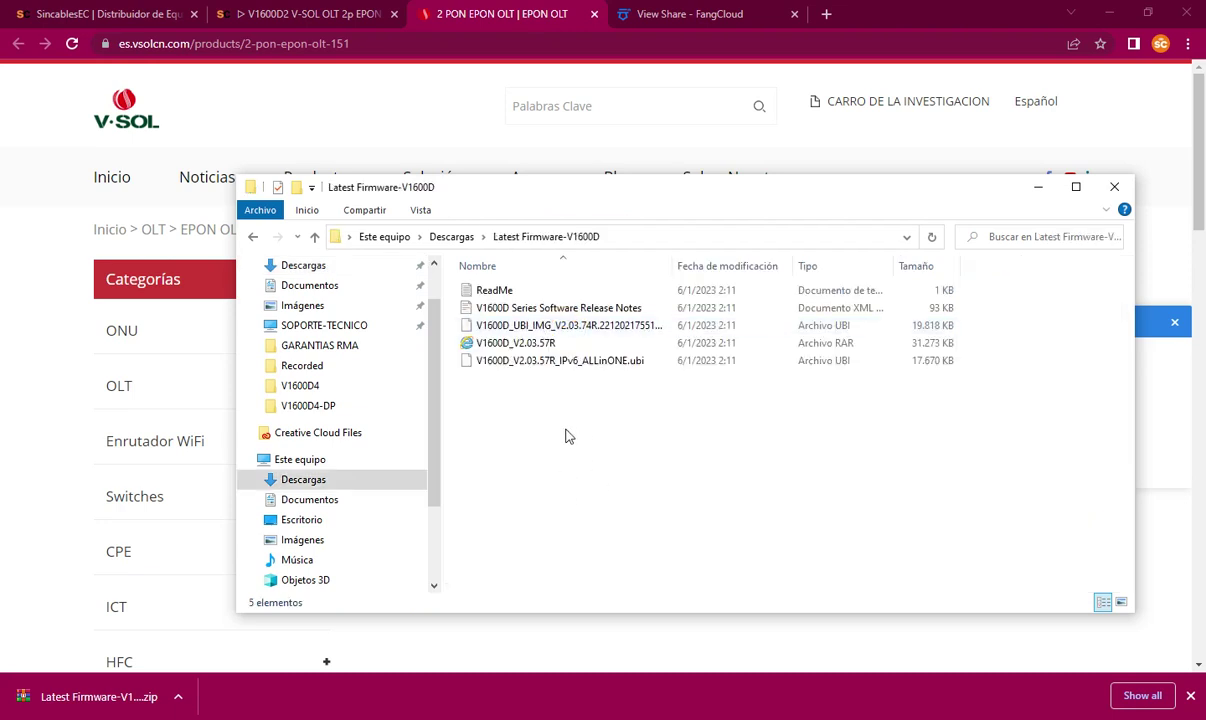
click(510, 291)
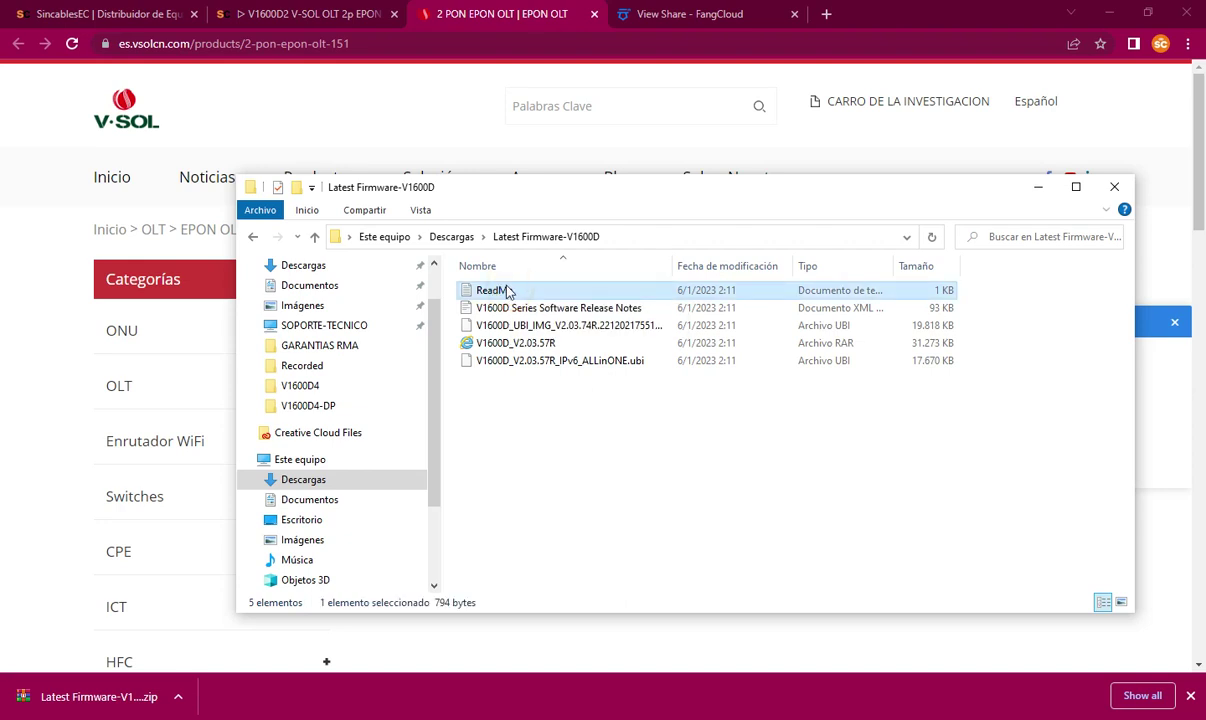
Step: Open ReadMe in Notepad and highlight the upgrade steps and intermediate version V2.03.57R
double_click(507, 290)
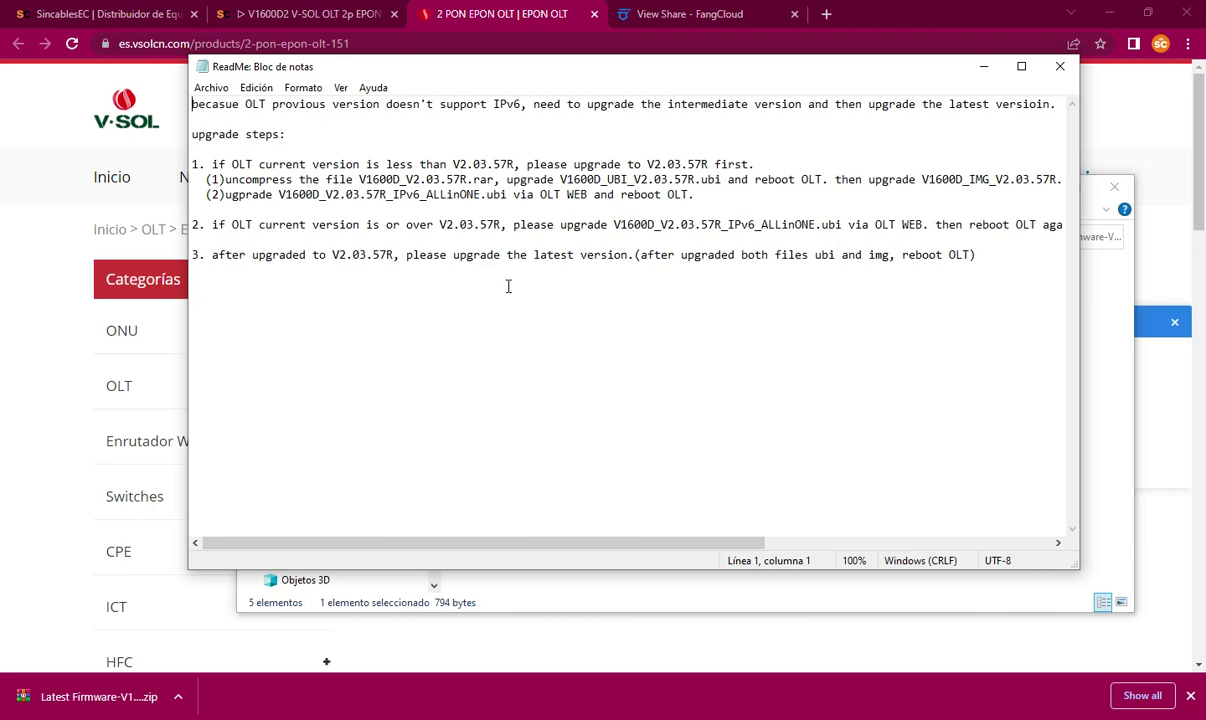
drag(193, 133, 697, 194)
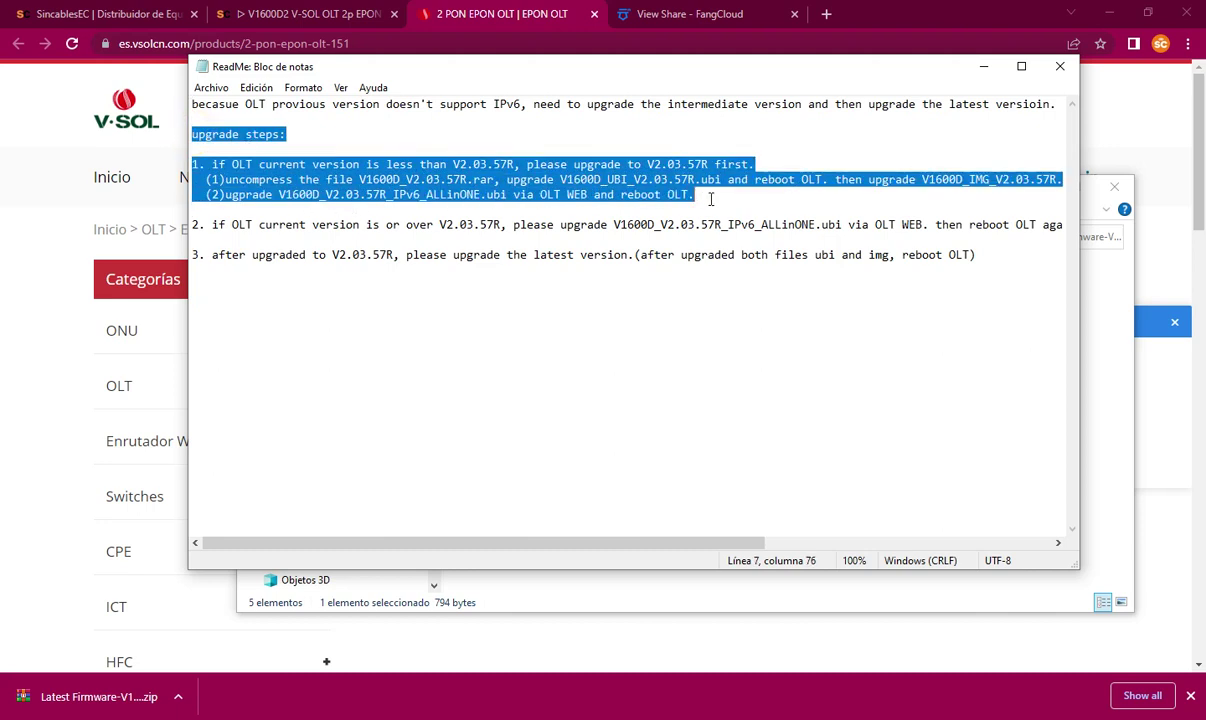
click(700, 194)
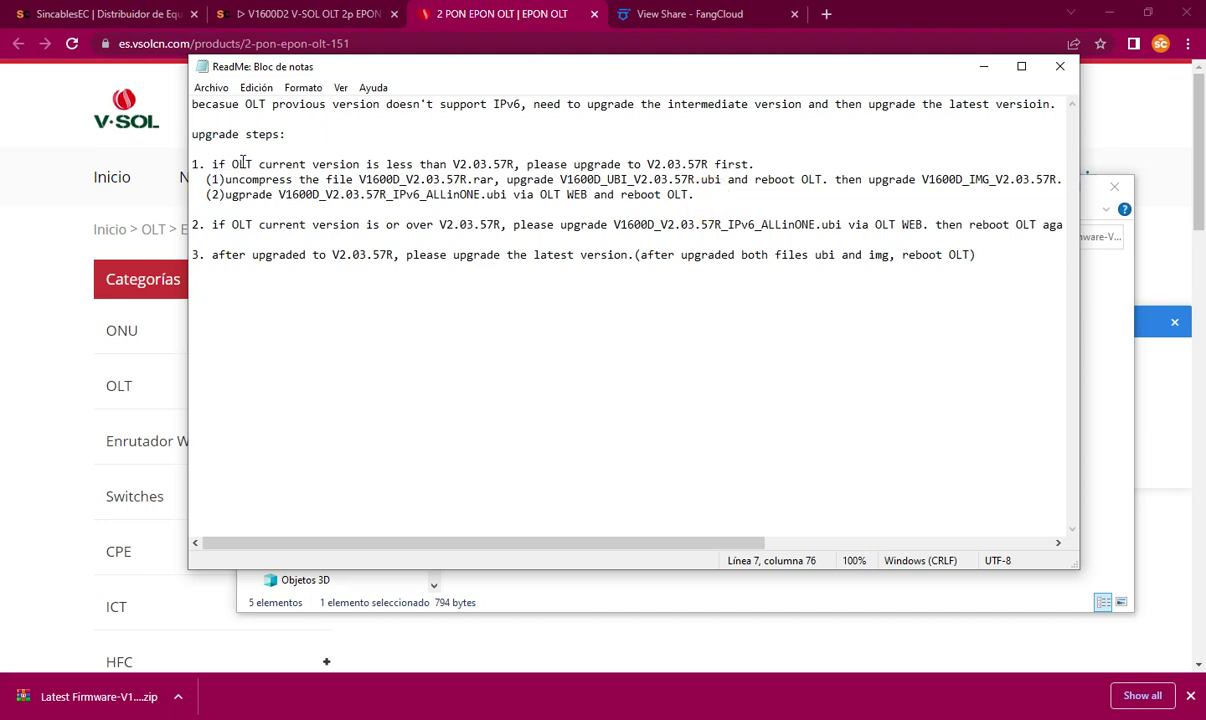
drag(451, 163, 516, 165)
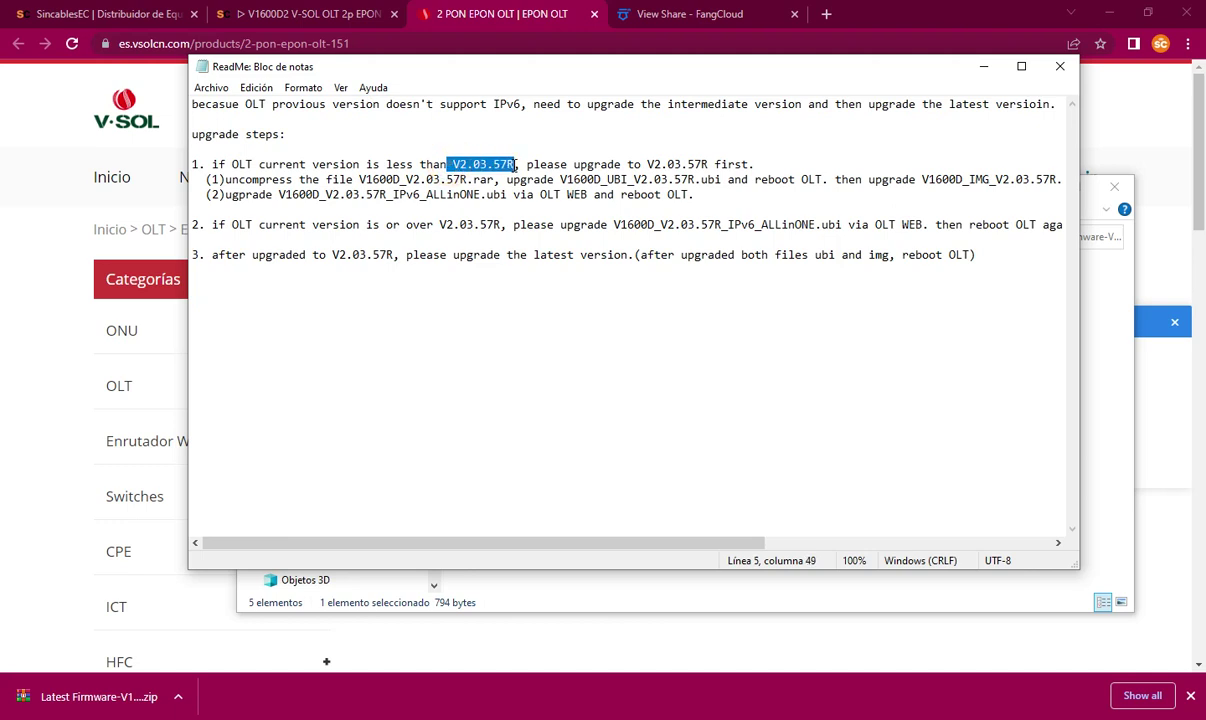
click(651, 164)
key(shift+Right)
key(shift+Right)
key(shift+Right)
key(shift+Right)
key(shift+Right)
key(shift+Right)
key(shift+Right)
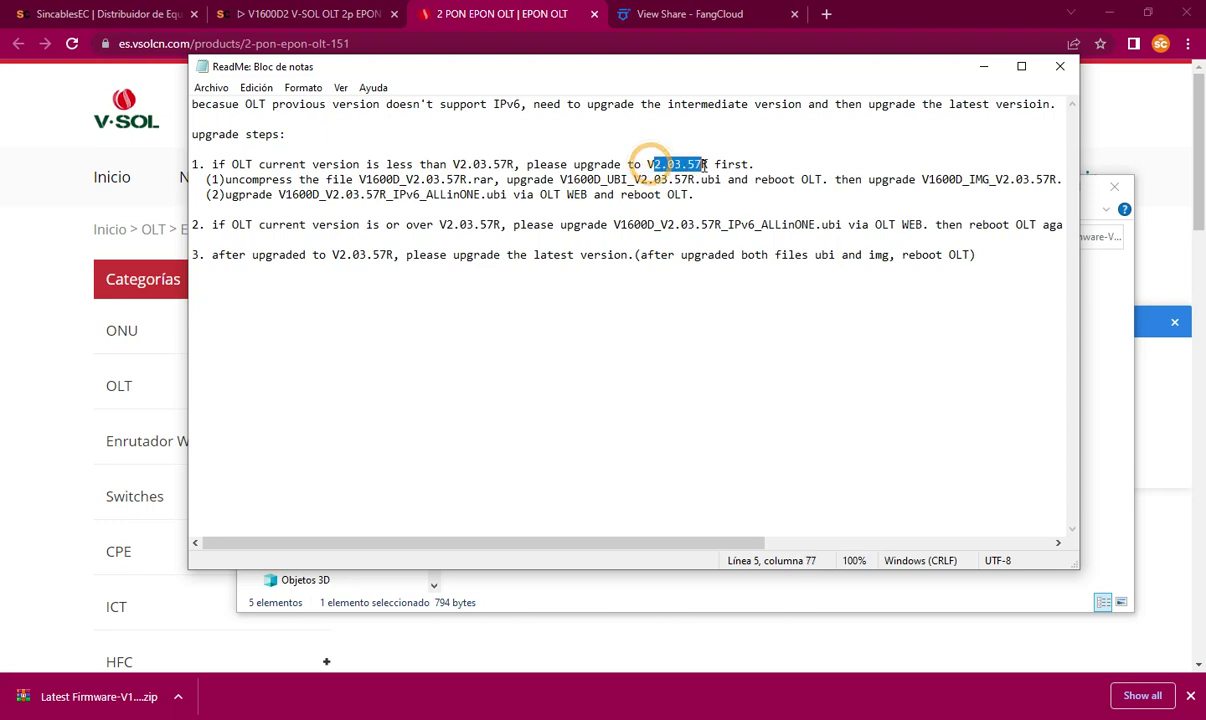
drag(646, 164, 708, 164)
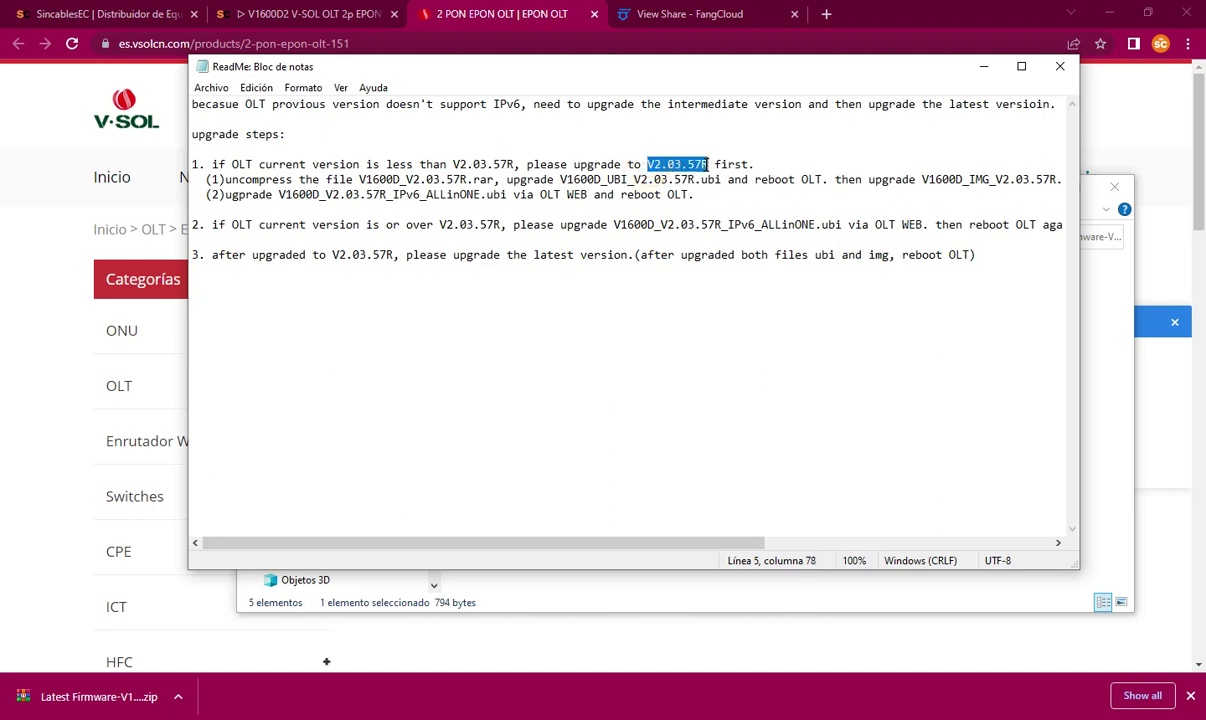
click(277, 195)
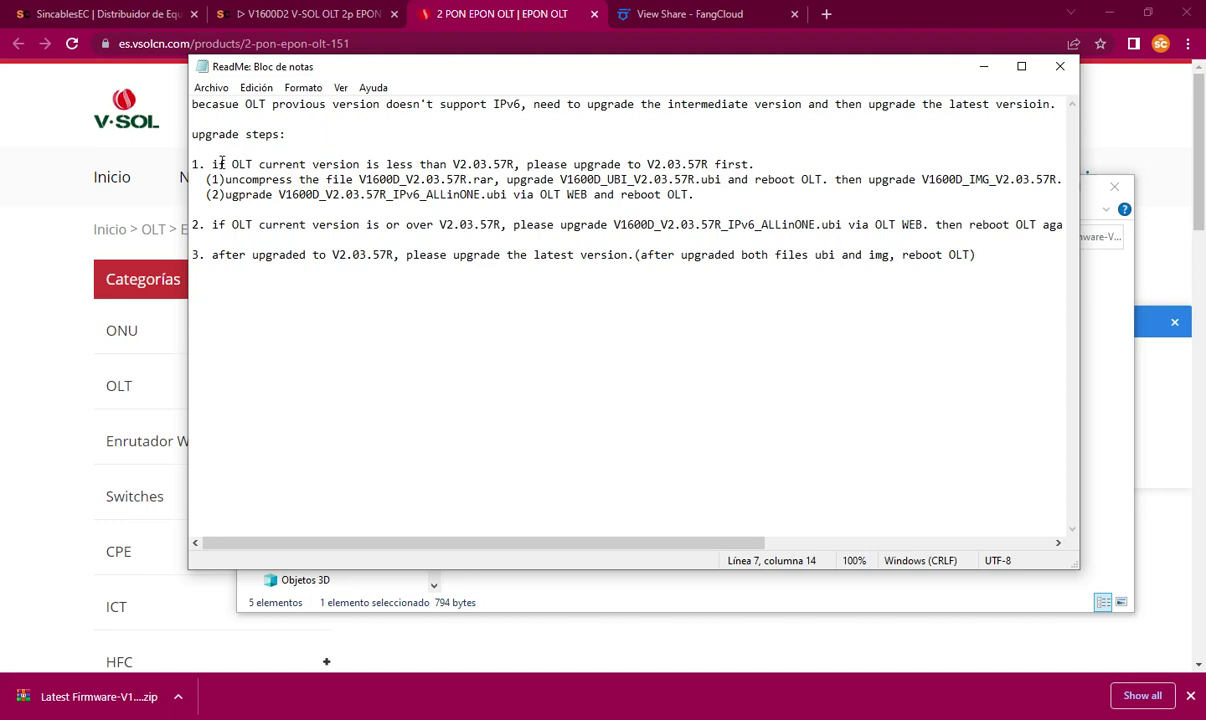
drag(514, 164, 453, 164)
click(265, 179)
drag(560, 181, 721, 180)
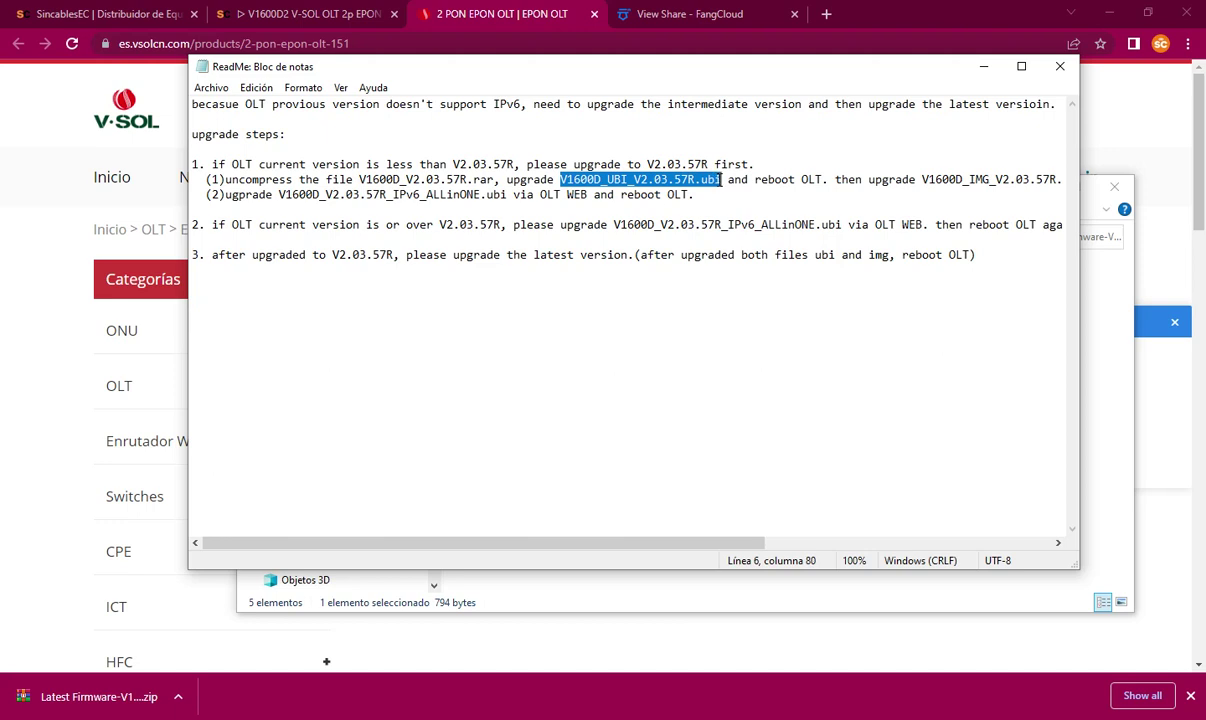
click(828, 180)
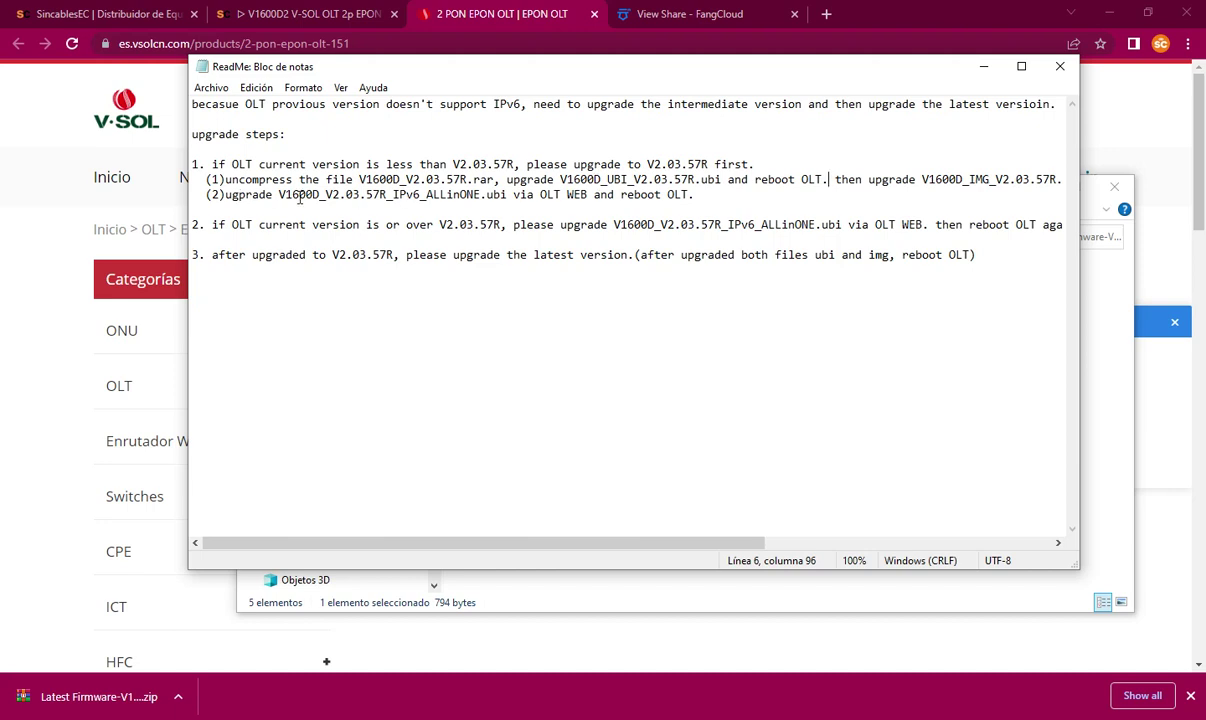
drag(279, 194, 507, 197)
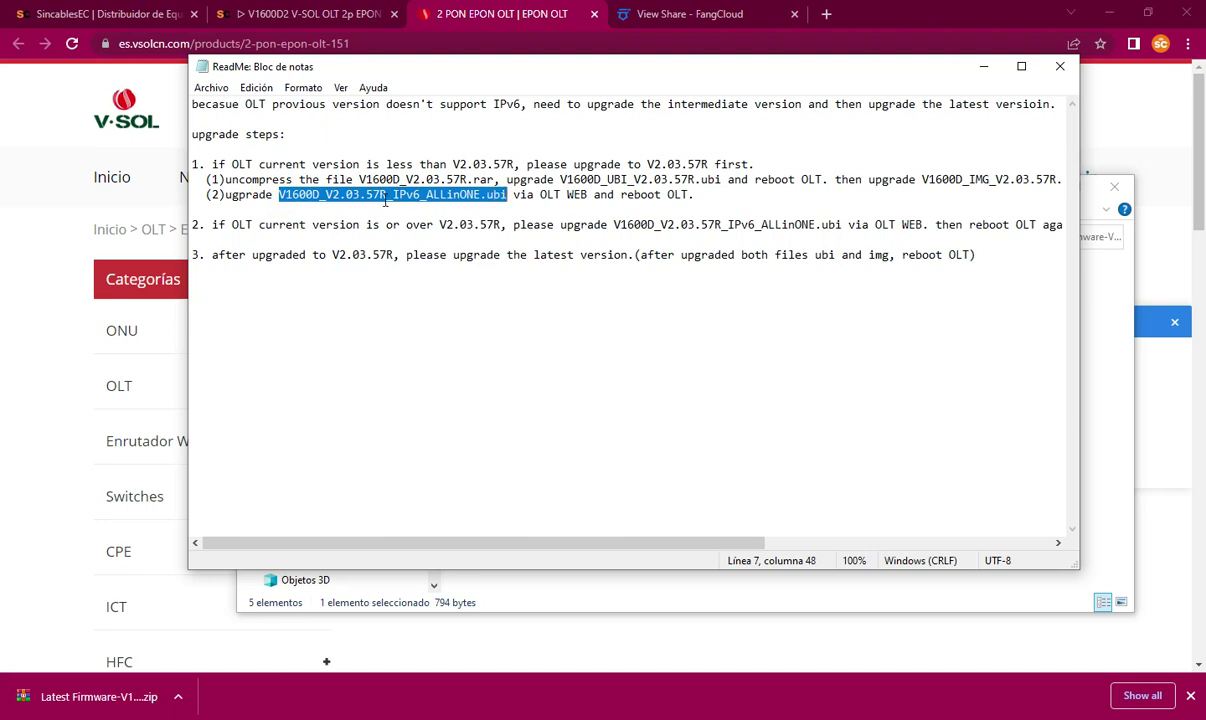
click(500, 194)
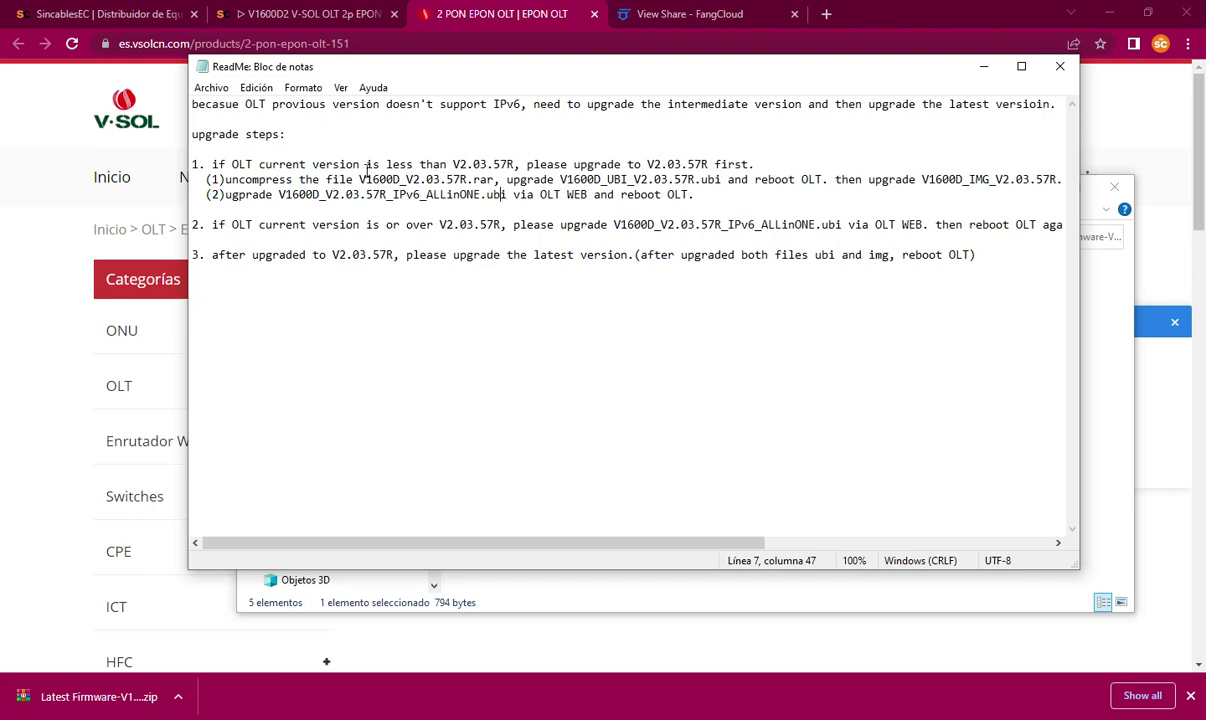
drag(514, 164, 456, 168)
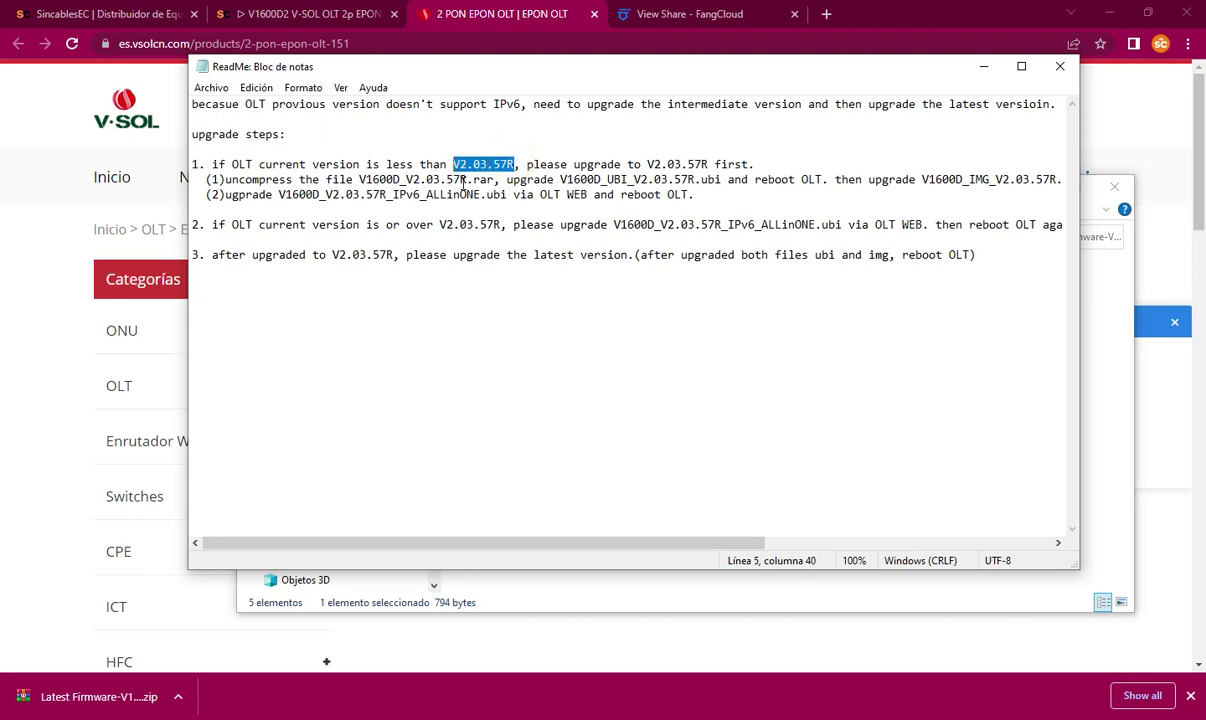
click(289, 193)
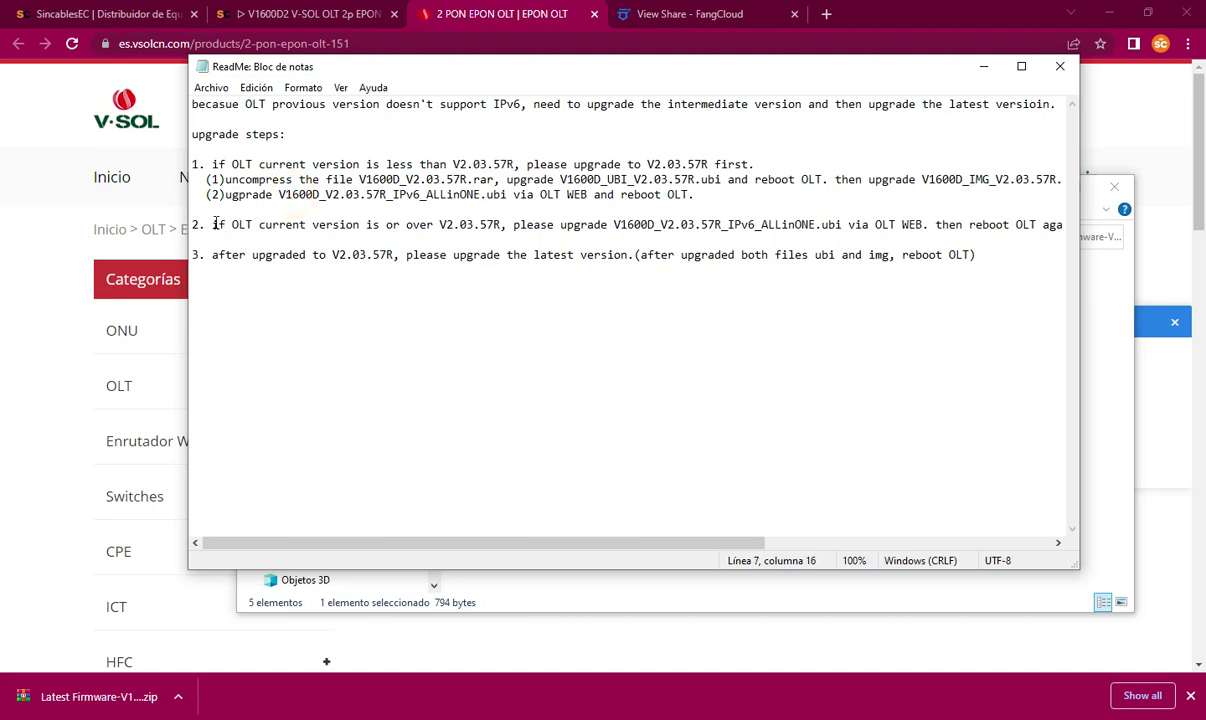
drag(214, 222, 256, 223)
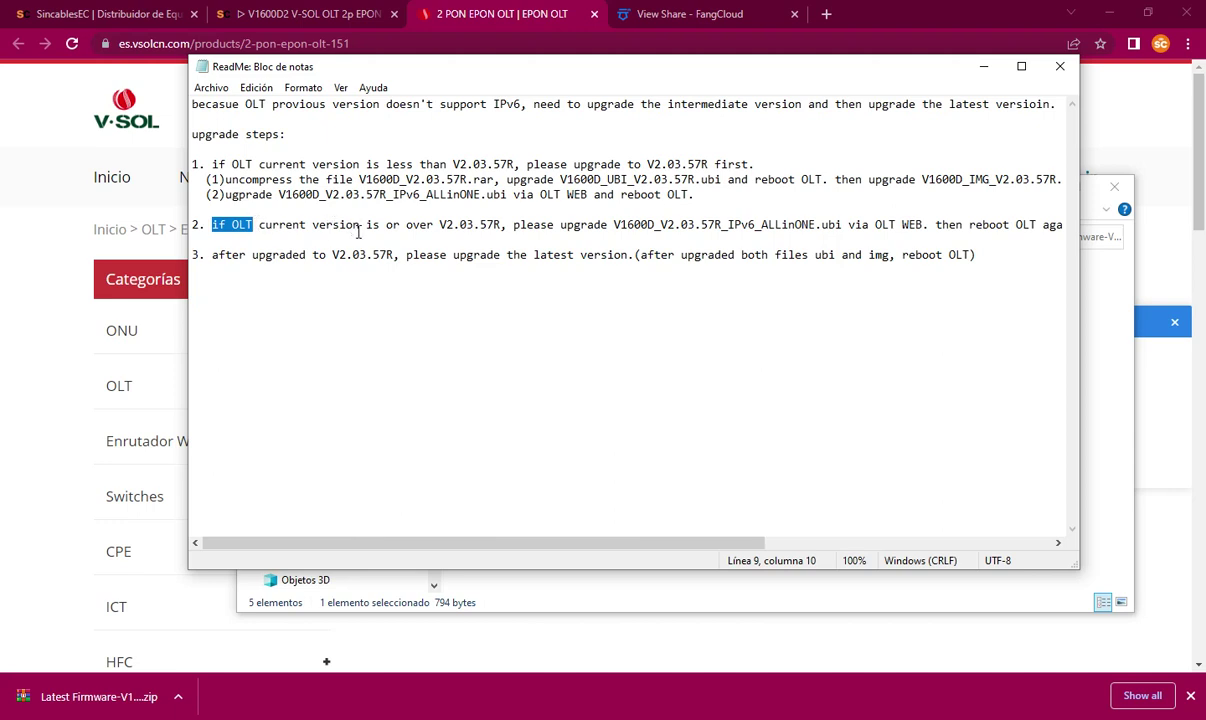
drag(441, 222, 507, 224)
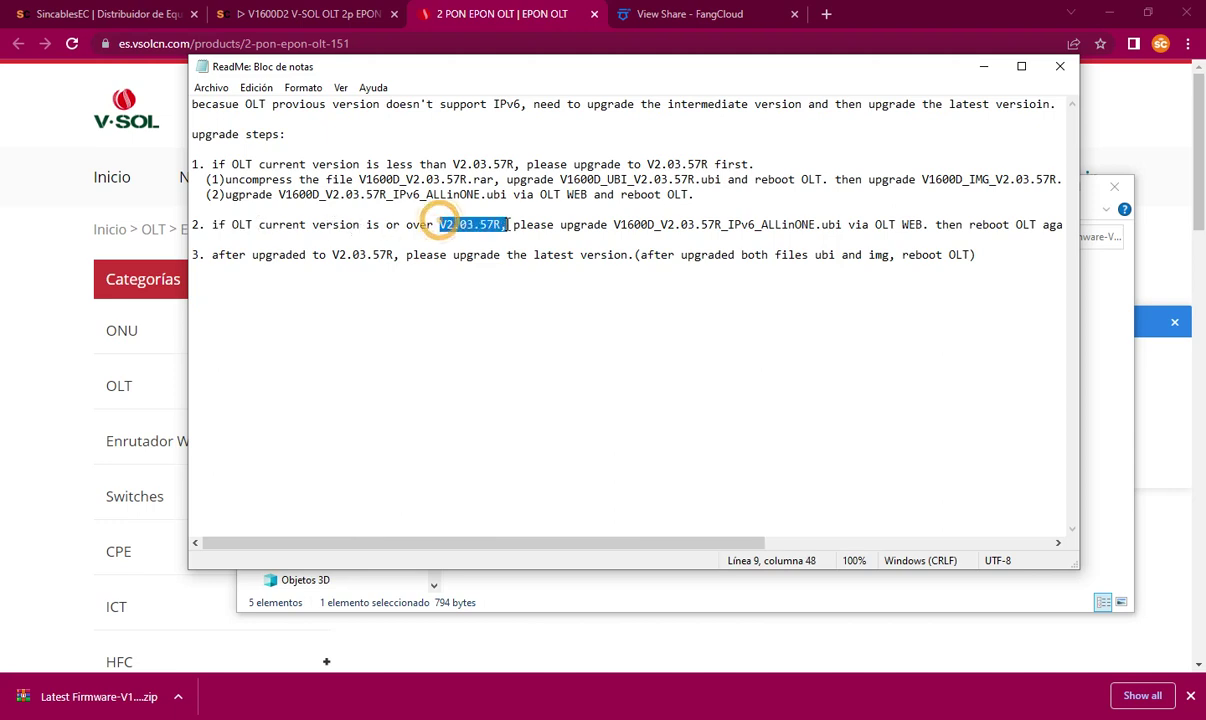
drag(614, 224, 836, 220)
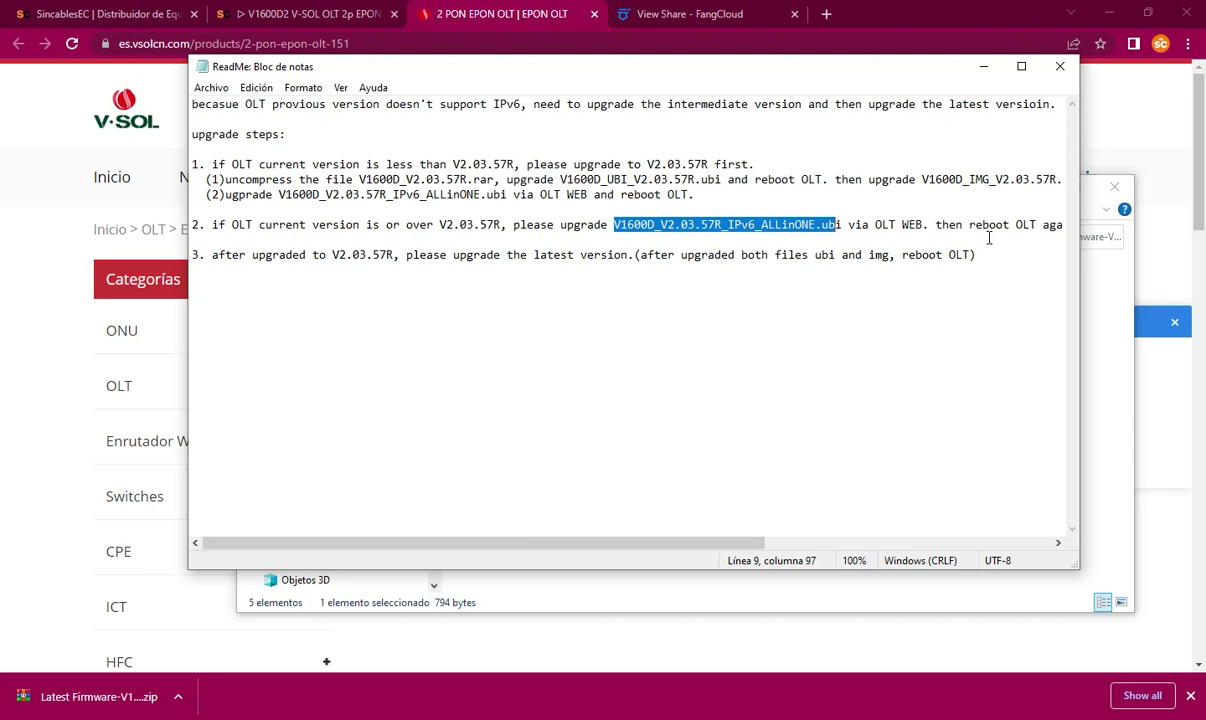
click(244, 255)
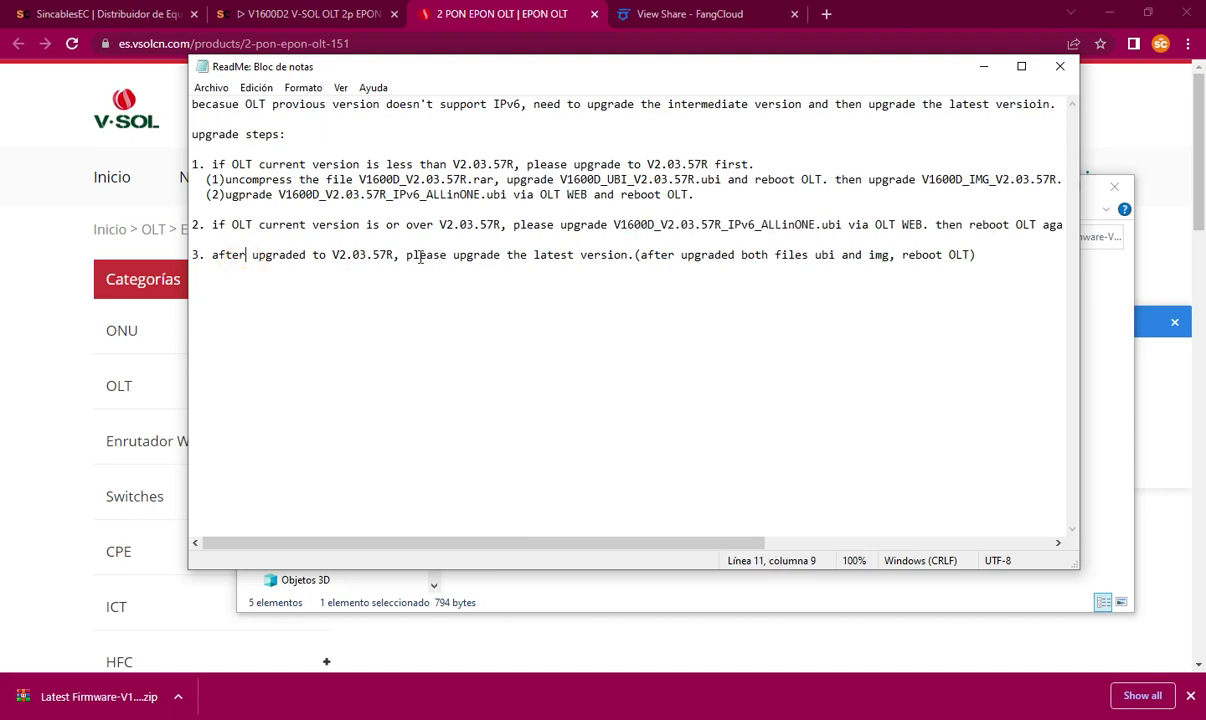
drag(608, 224, 840, 225)
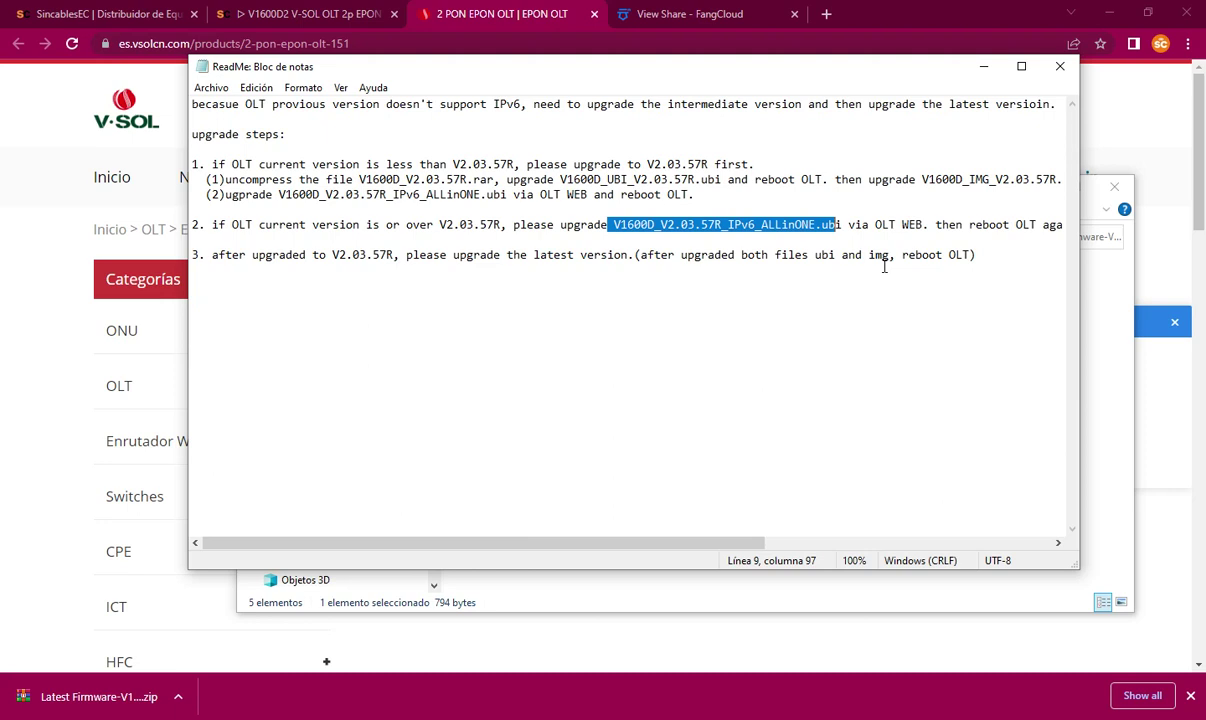
Step: Create a new folder named 'firmware version antigua' next to the firmware files
click(983, 66)
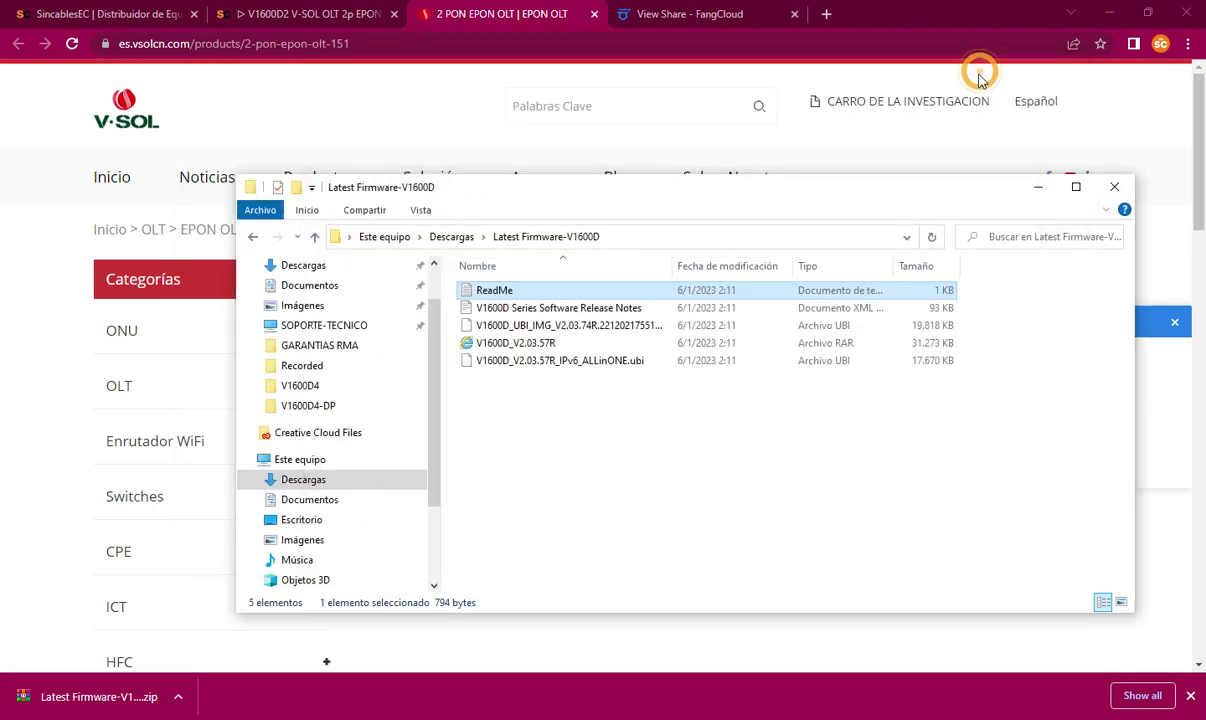
click(505, 342)
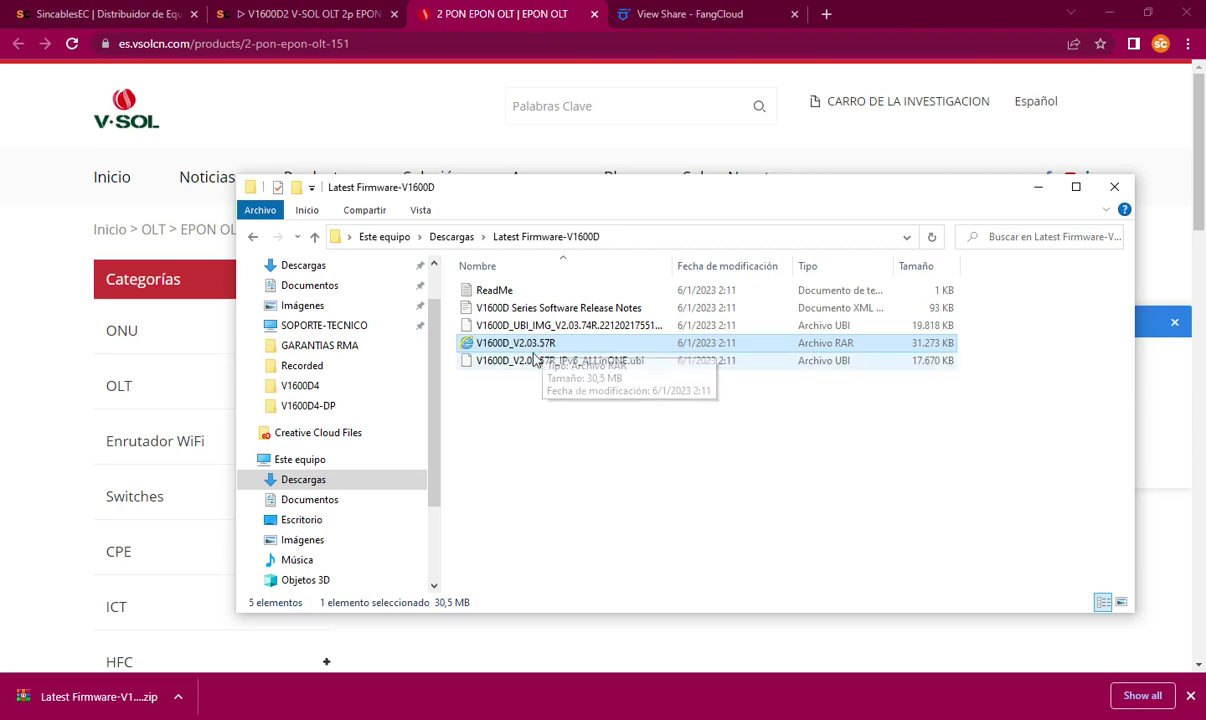
click(533, 400)
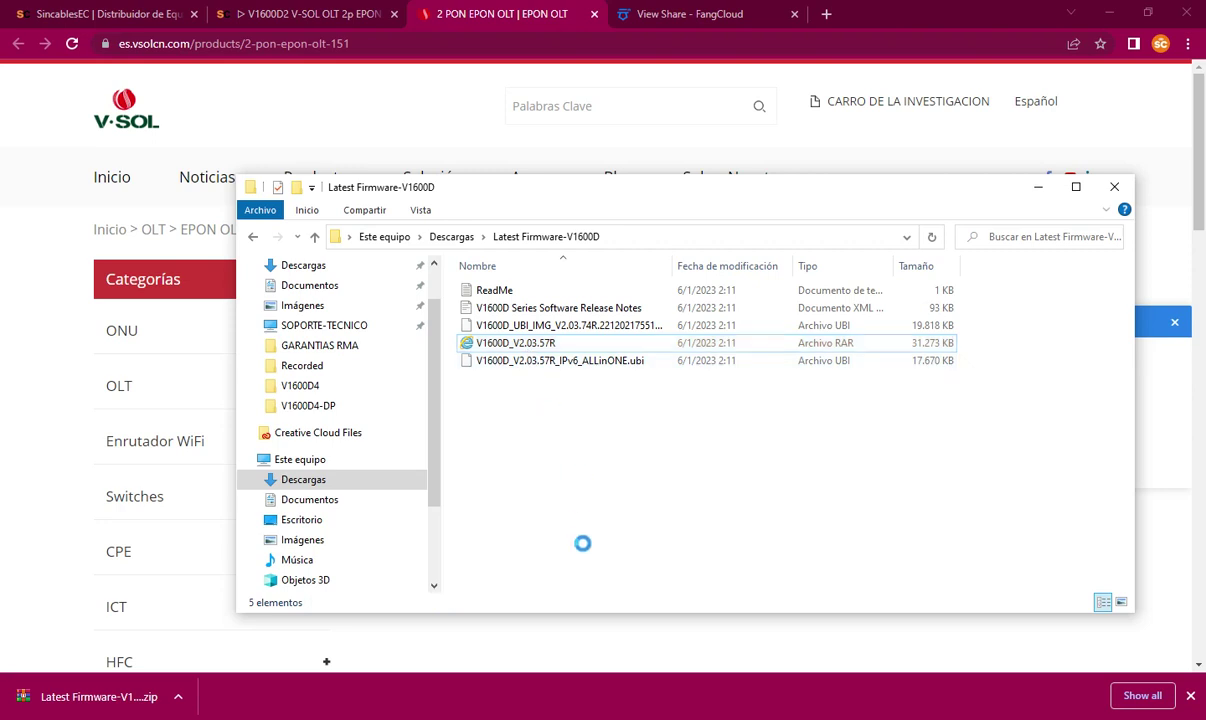
right_click(530, 395)
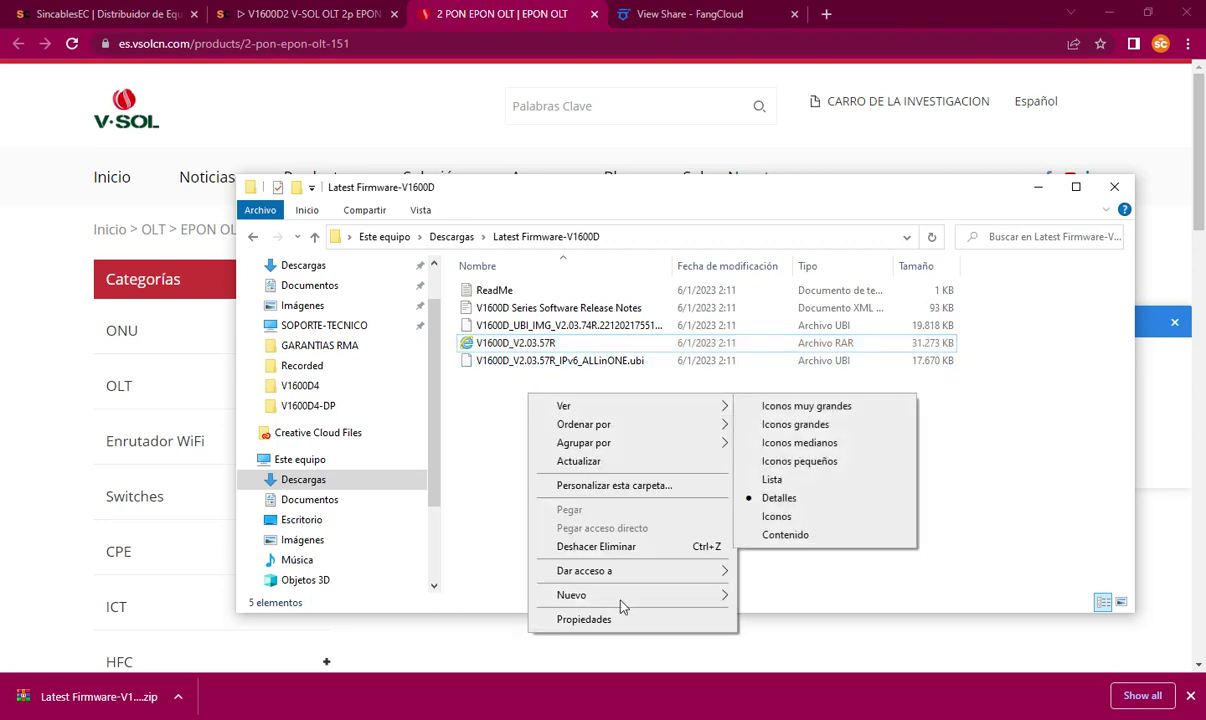
mouse_move(618, 597)
click(771, 595)
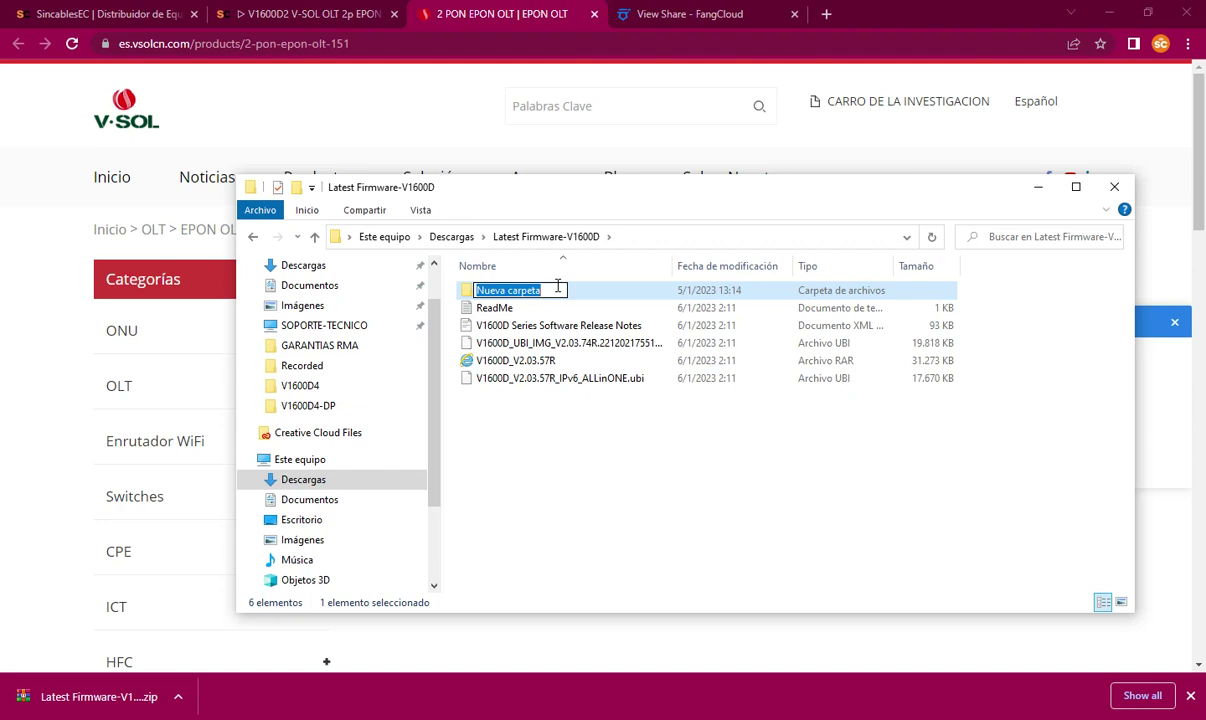
text(firm)
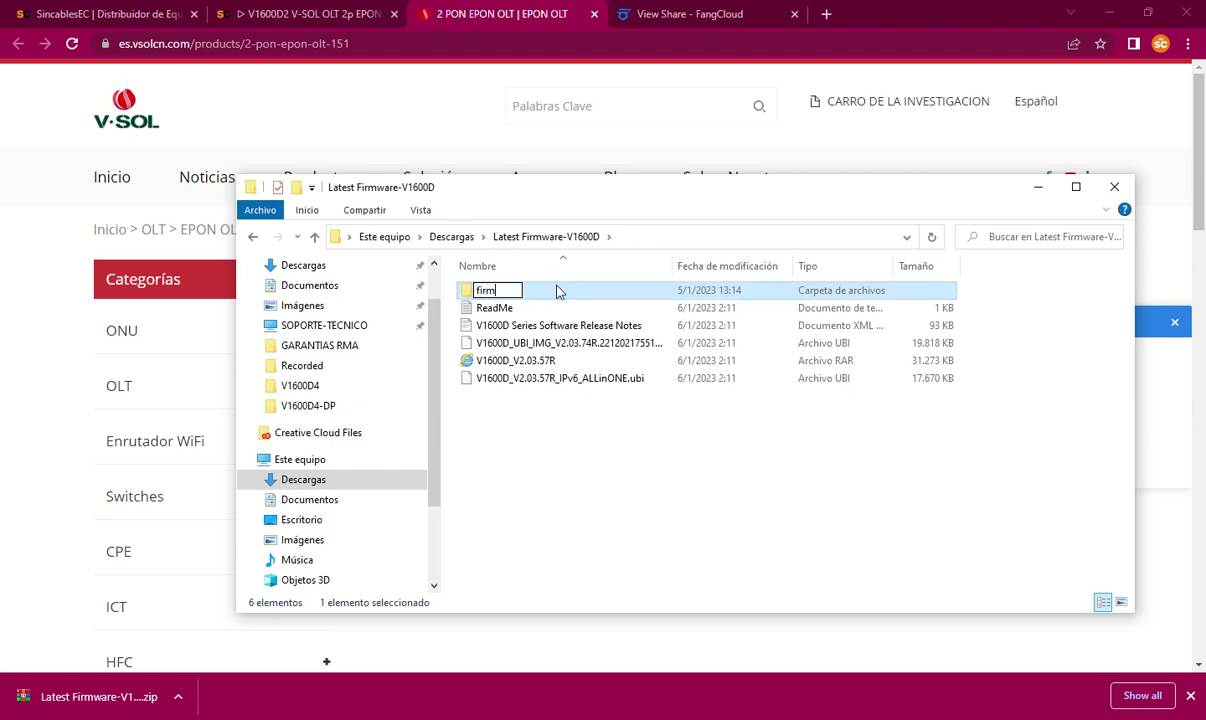
text(ware version antigua)
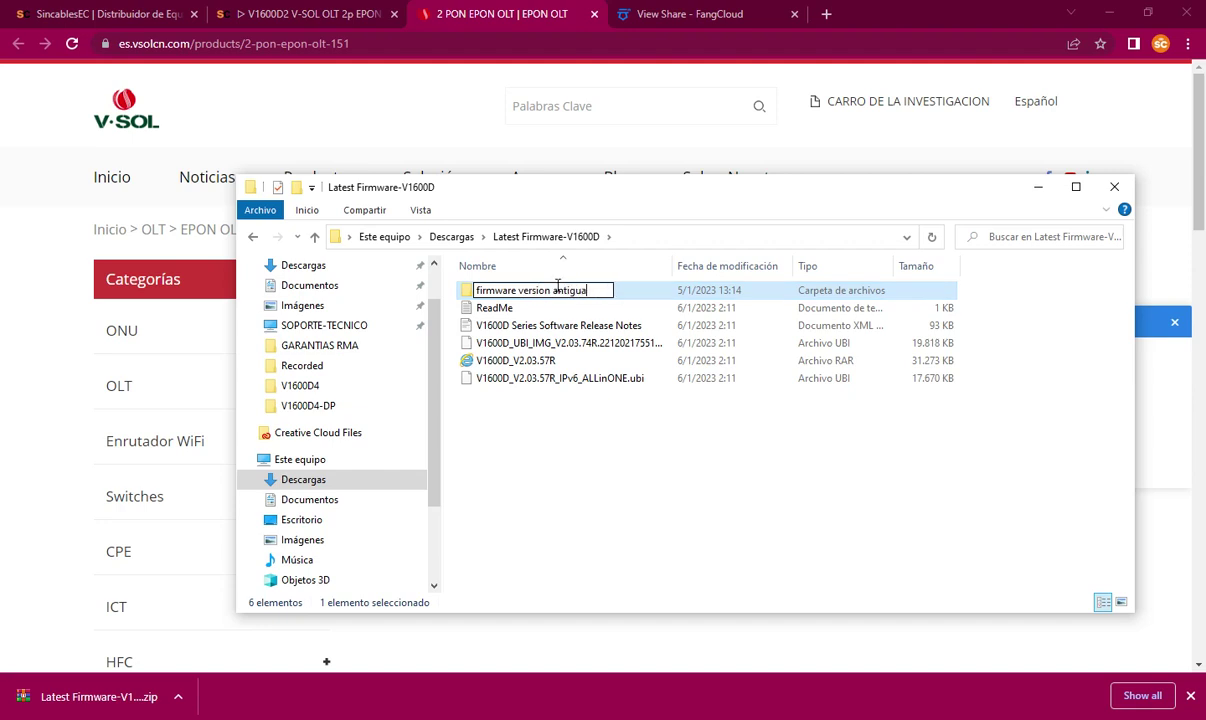
click(553, 401)
Step: Move the V1600D_V2.03.57R archive into that folder and extract it there
drag(541, 366, 561, 297)
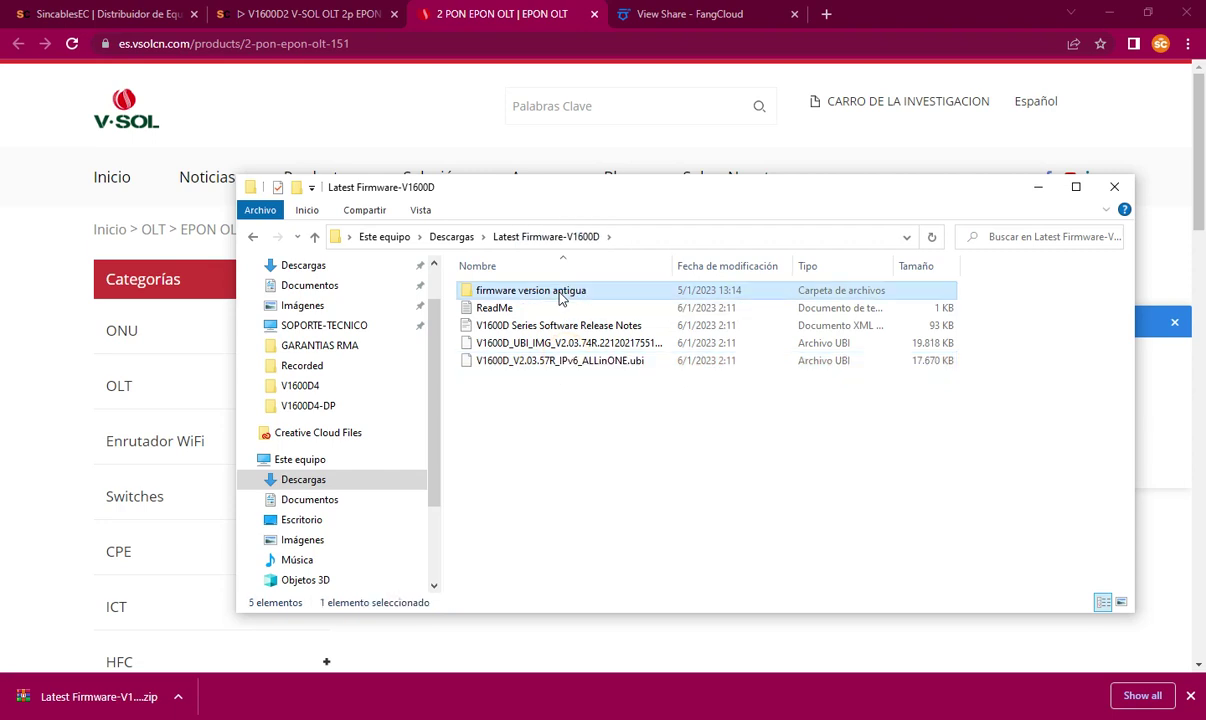
double_click(555, 292)
click(545, 290)
right_click(533, 296)
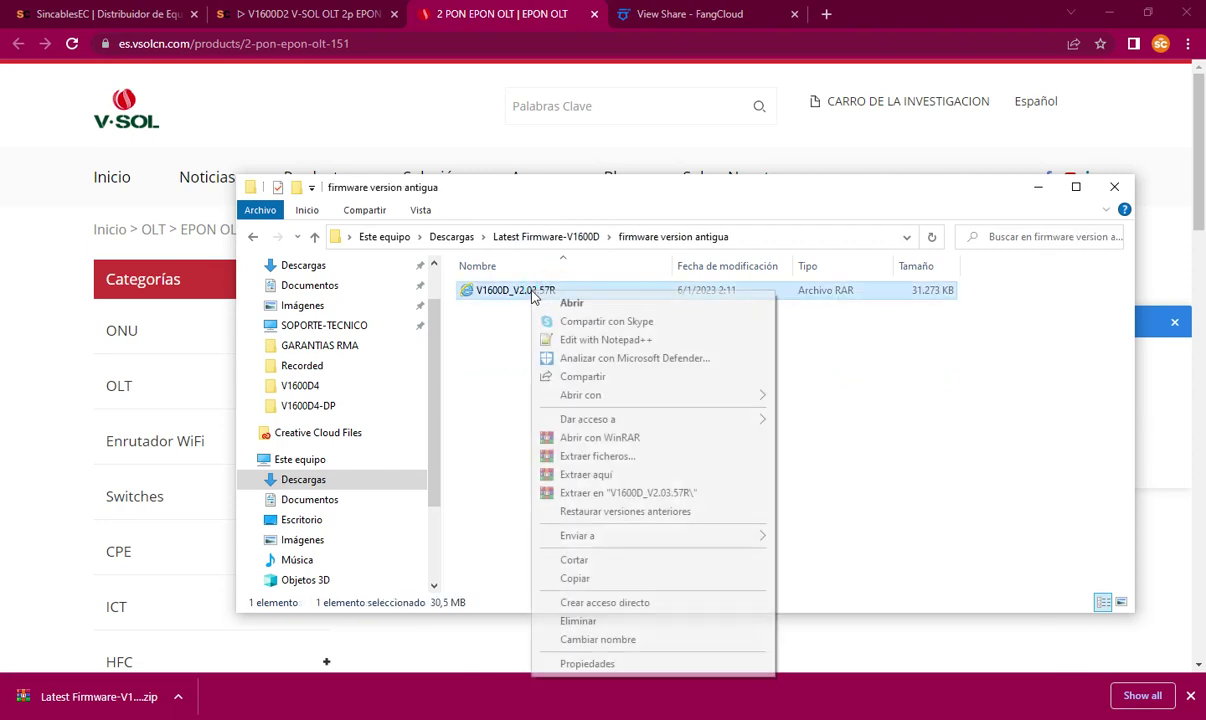
click(585, 474)
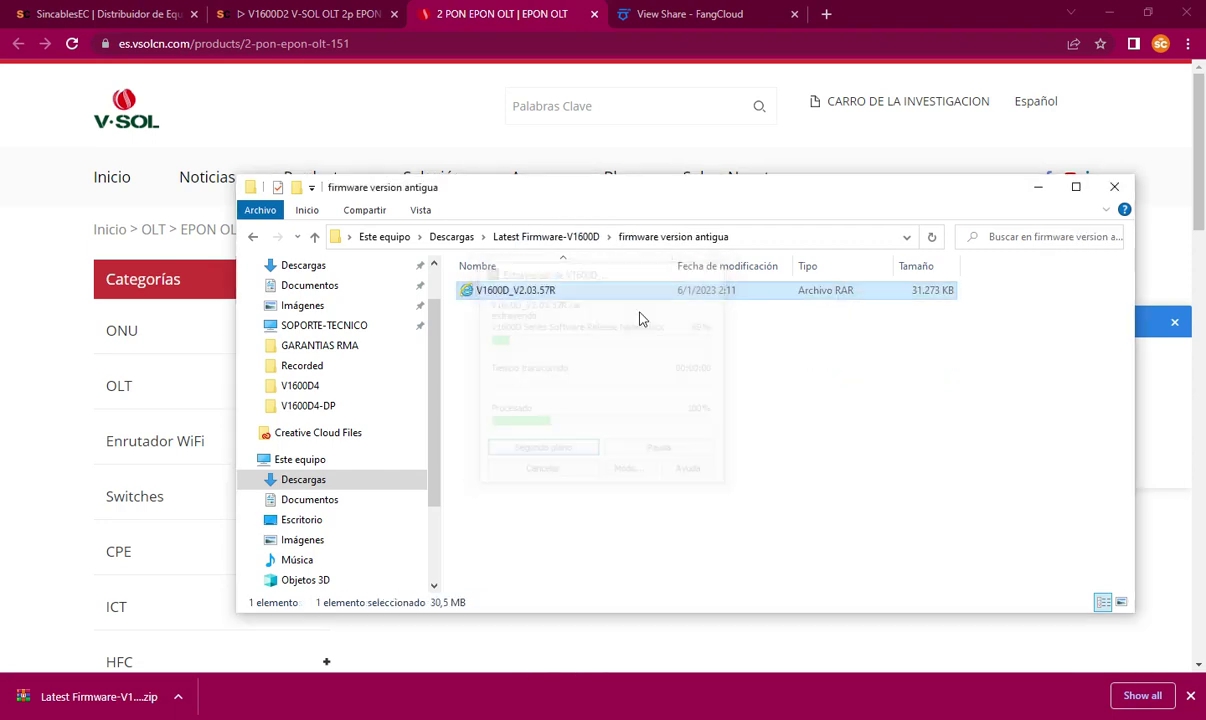
click(576, 397)
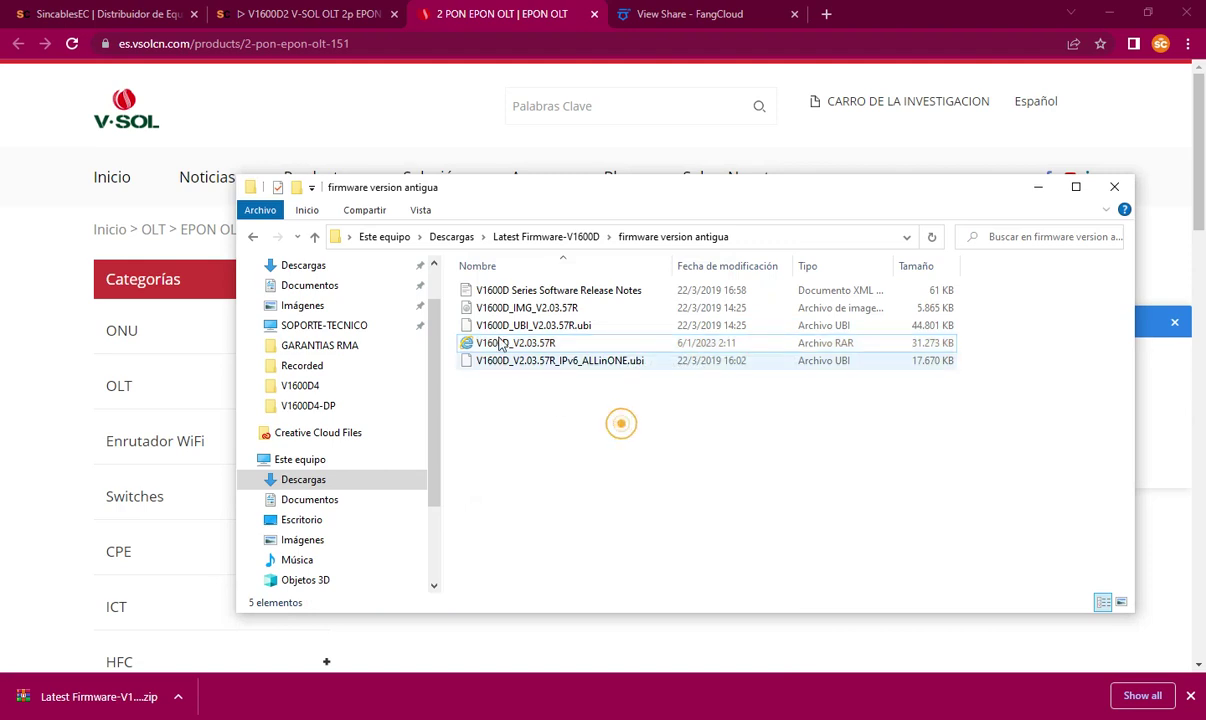
drag(620, 416, 462, 289)
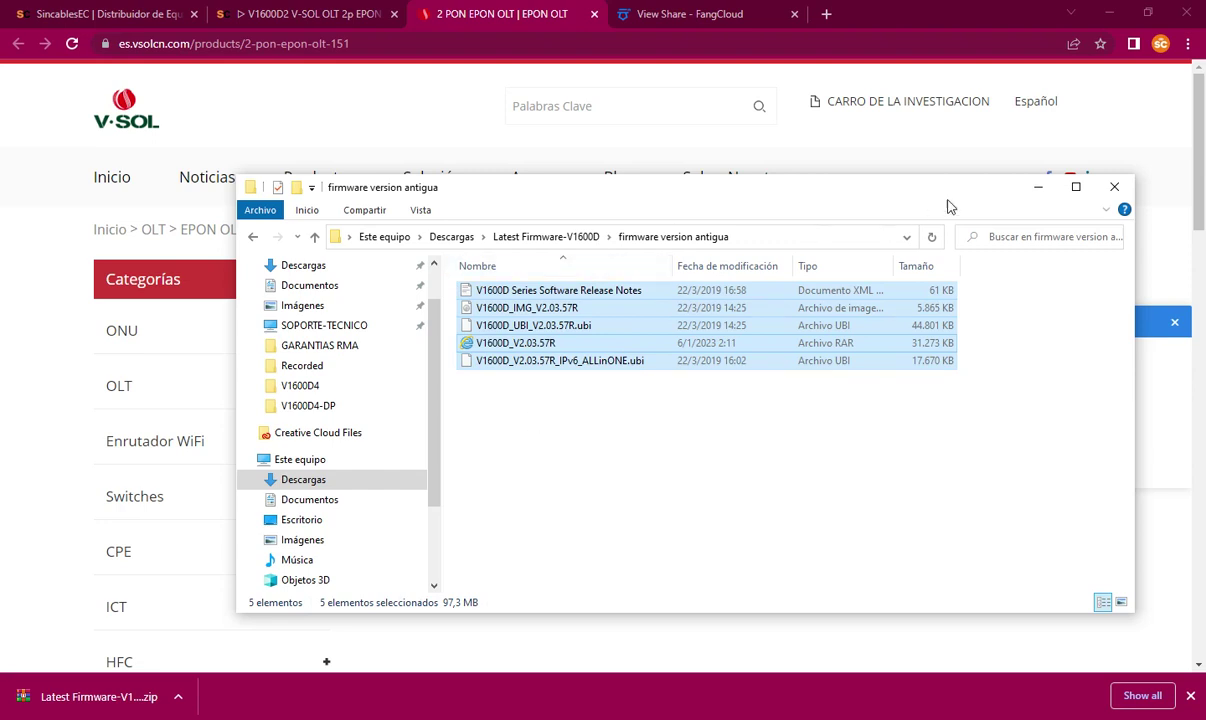
click(1038, 187)
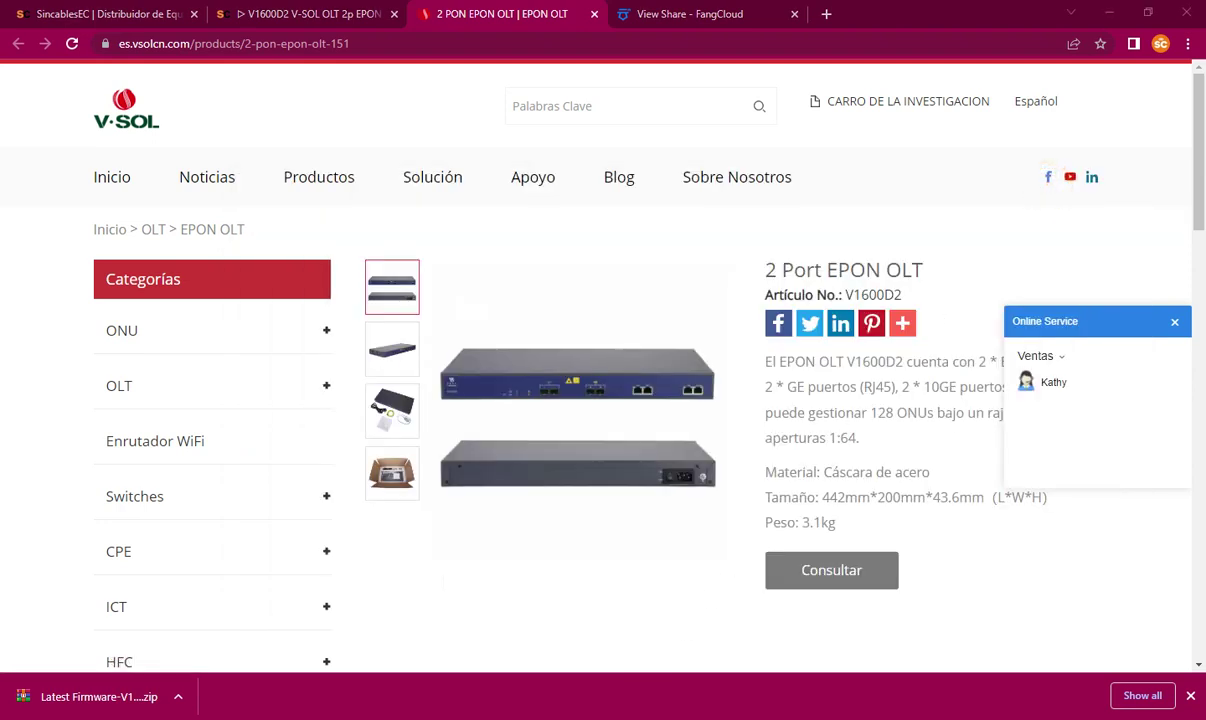
Step: Enable the Ethernet connection and disable Wi-Fi
right_click(362, 234)
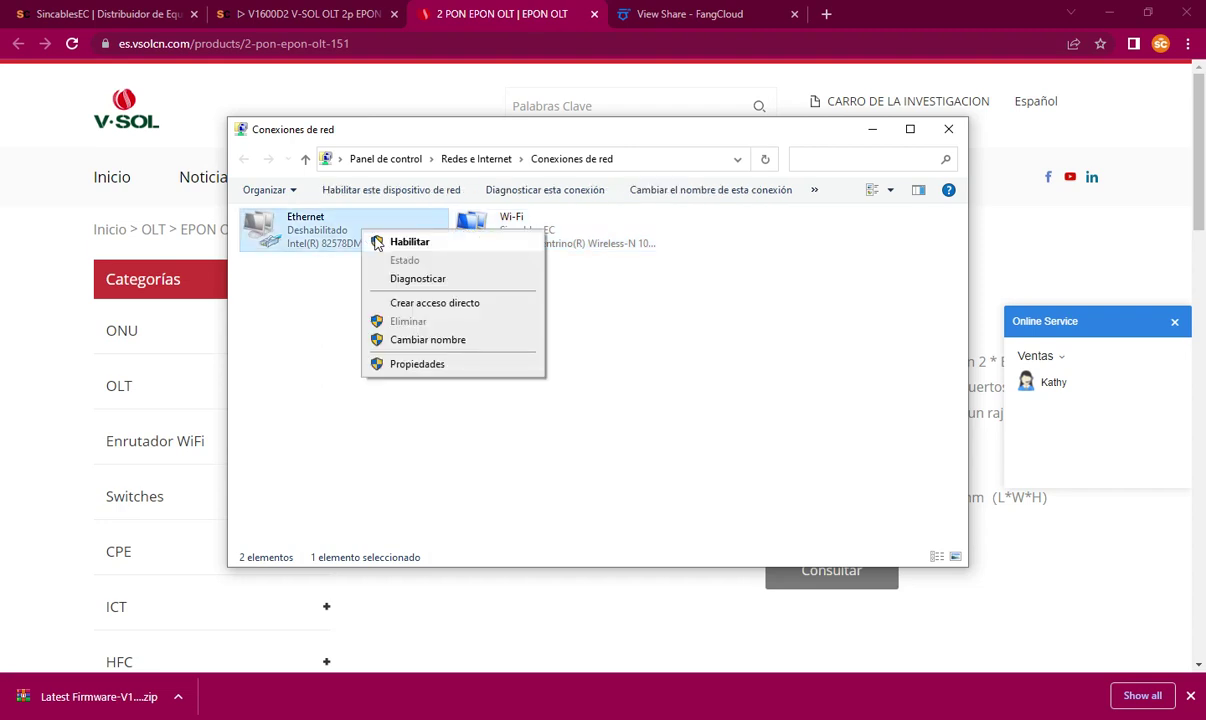
click(376, 244)
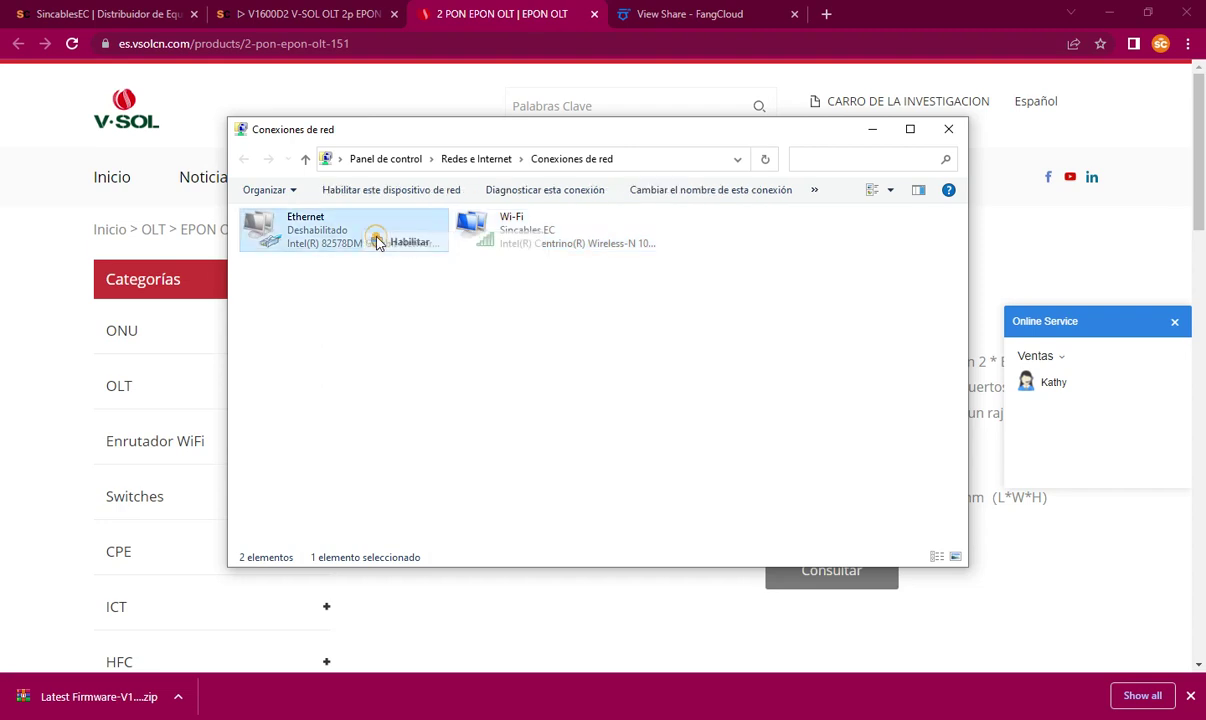
right_click(522, 226)
click(575, 234)
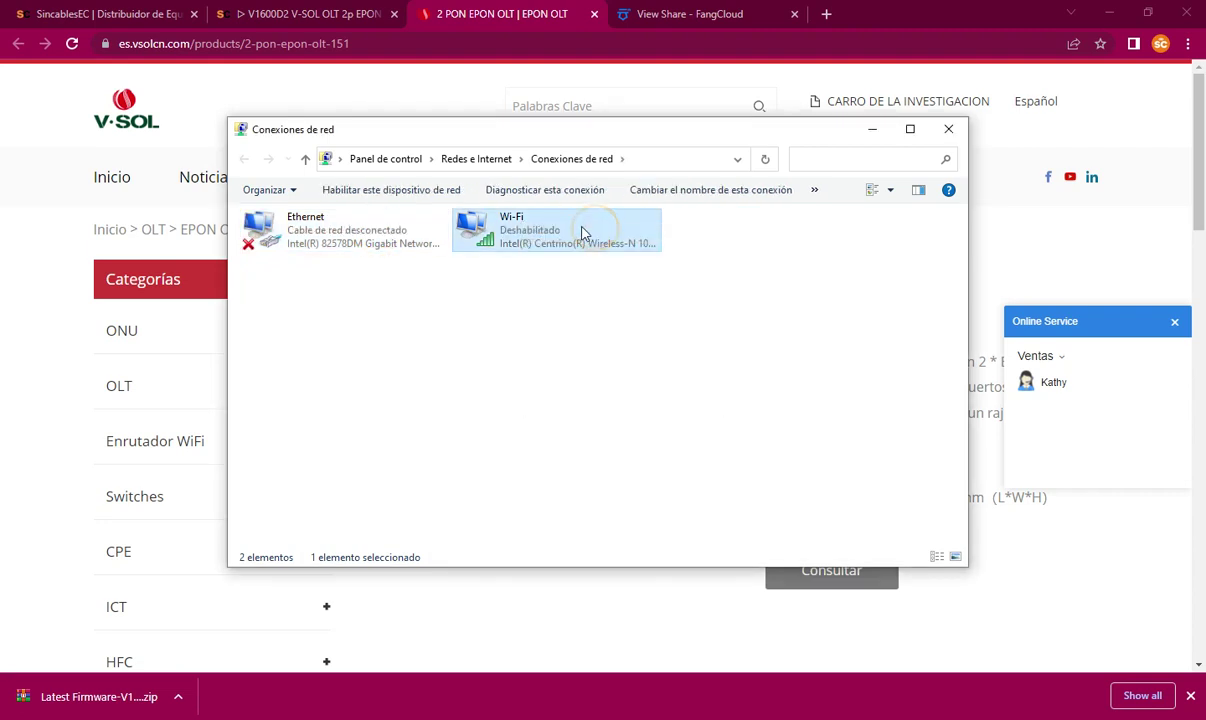
Step: Confirm Ethernet's static IPv4 192.168.8.5 with gateway 192.168.8.1 and close its properties
right_click(338, 216)
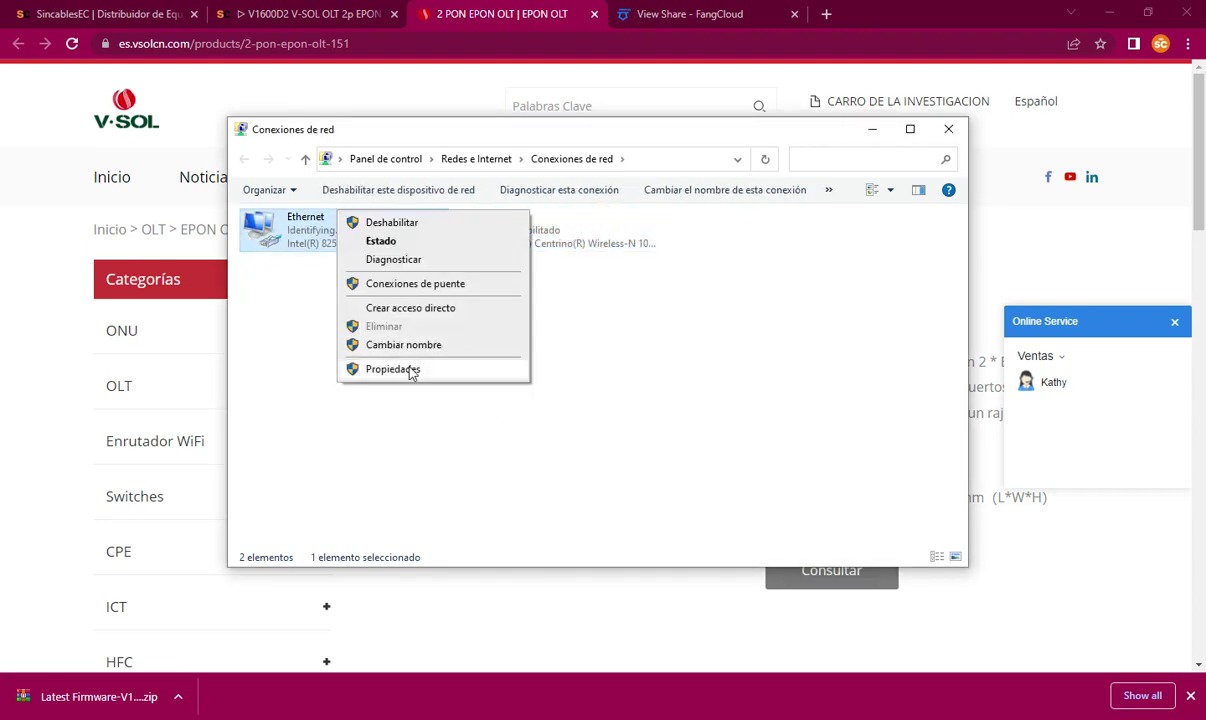
click(404, 350)
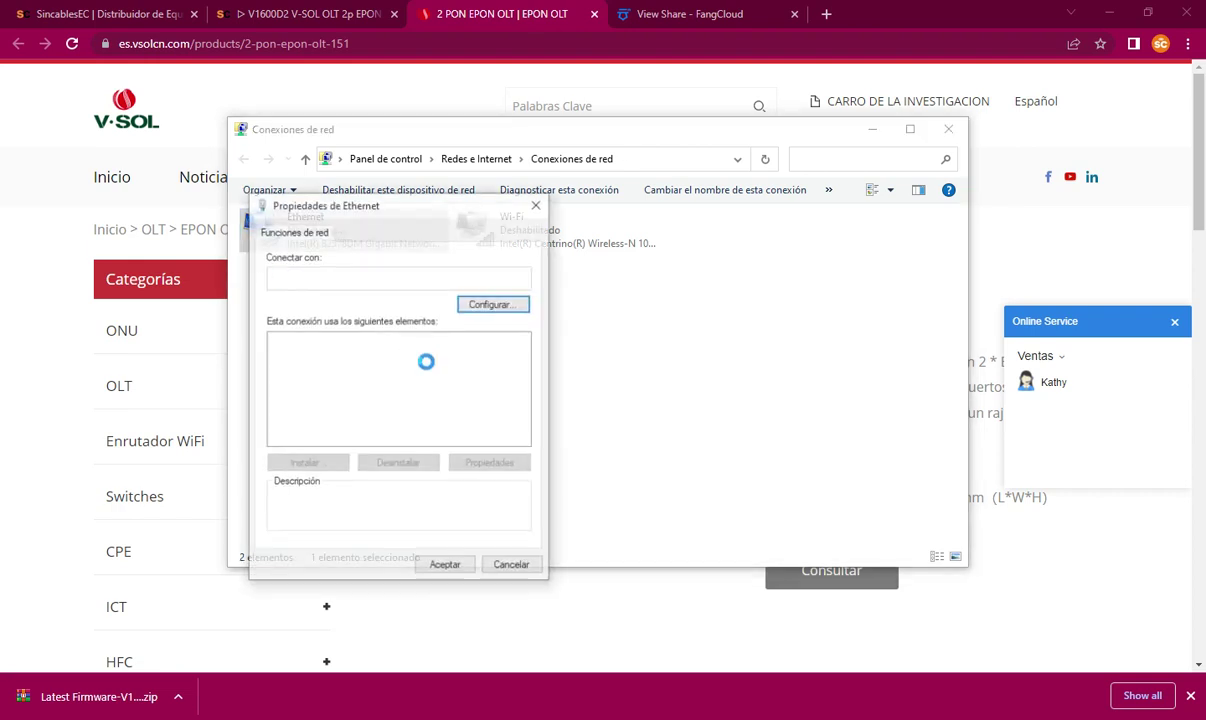
click(425, 396)
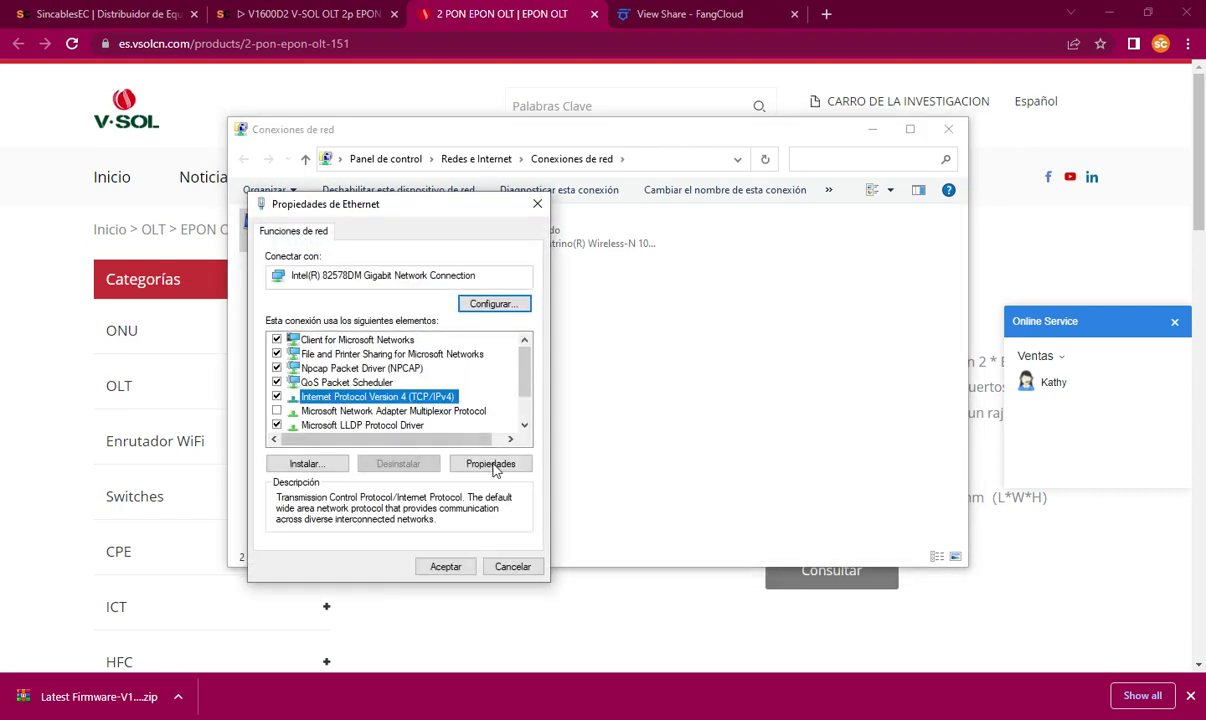
click(490, 463)
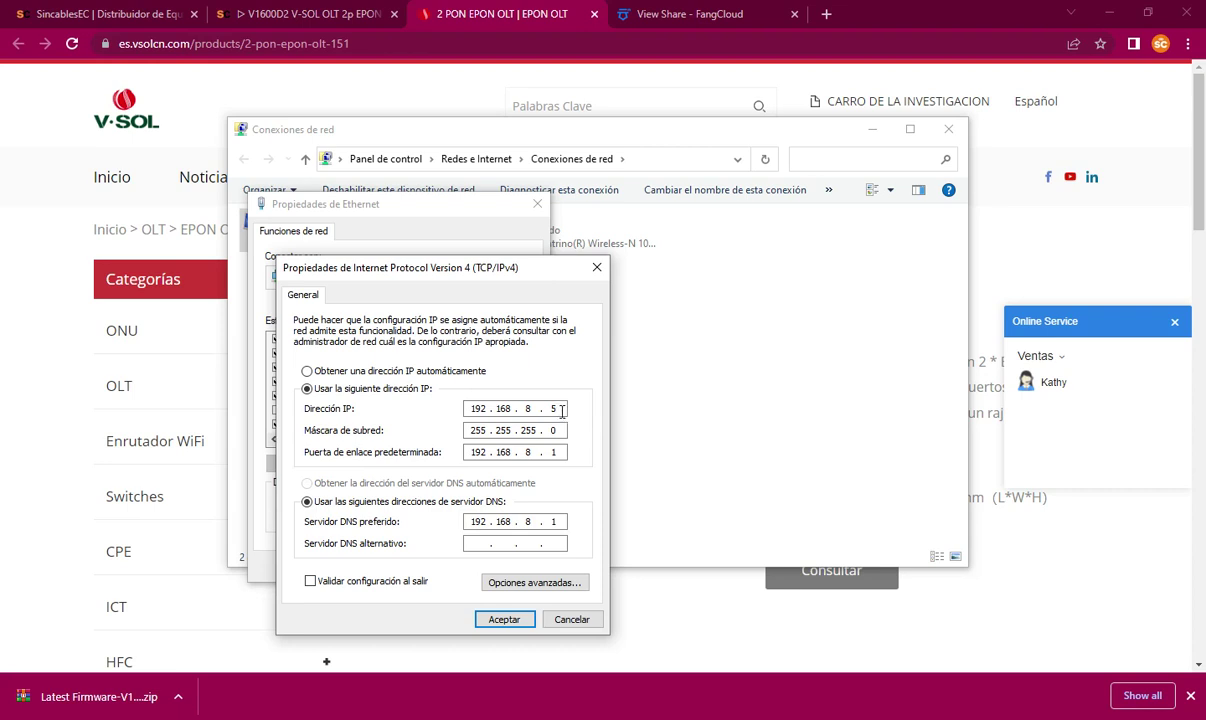
click(505, 620)
click(452, 567)
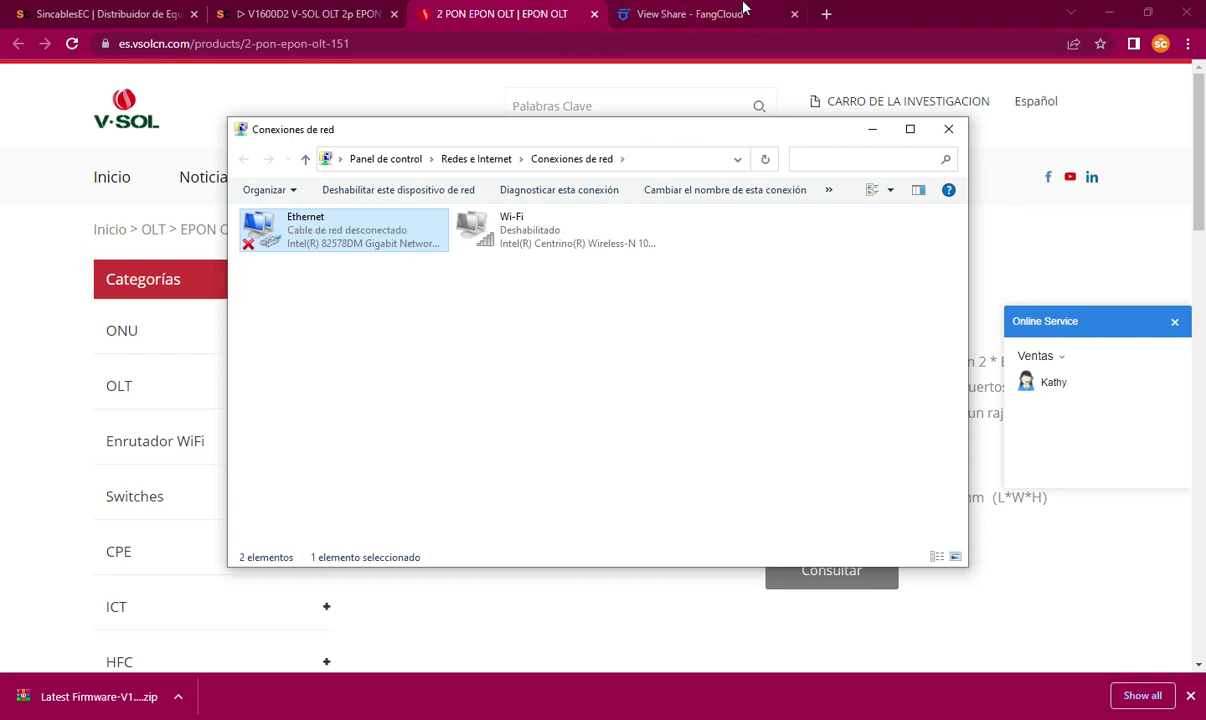
Step: Load 192.168.8.100 in a new Chrome tab, then type ping 192.168.8.100 in Command Prompt
click(810, 14)
click(828, 14)
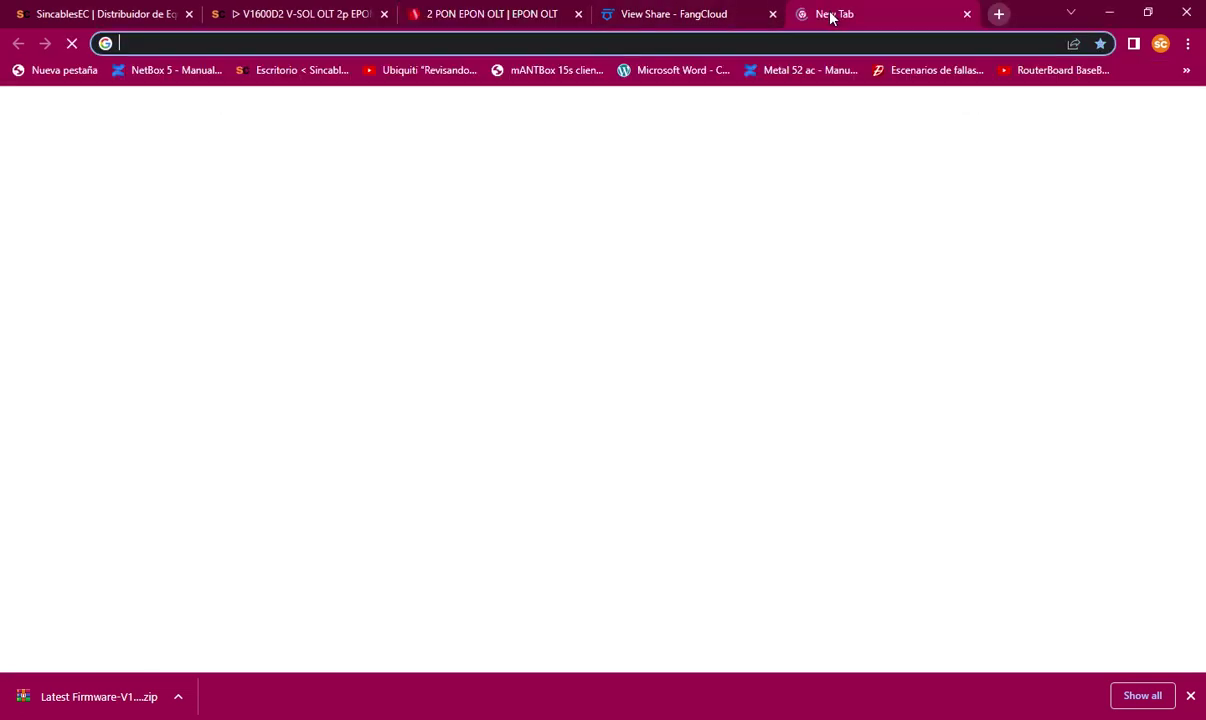
click(722, 38)
text(192)
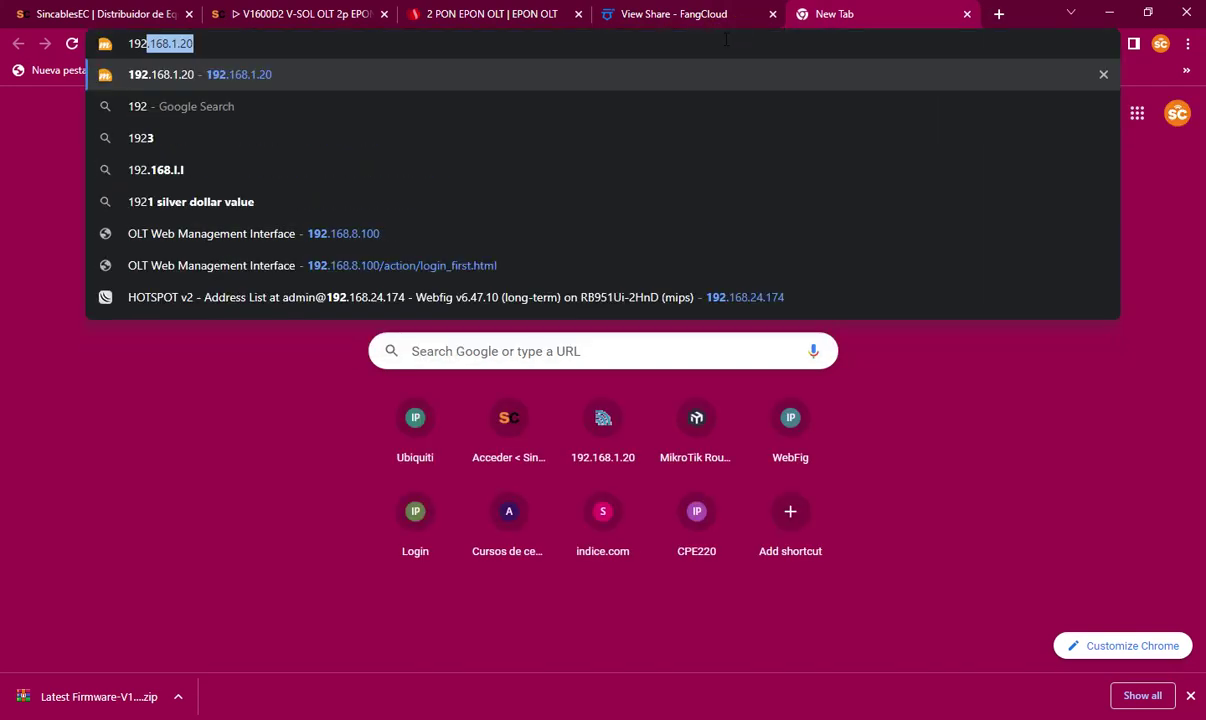
text(.168.8.100)
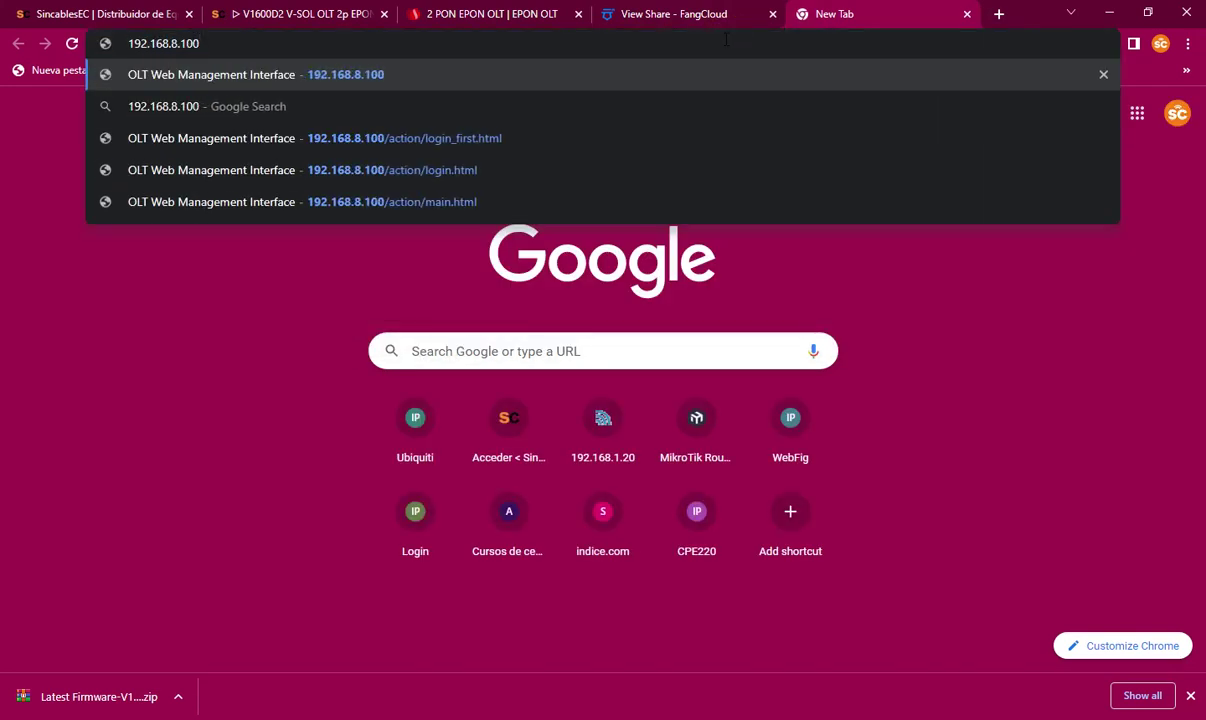
key(Return)
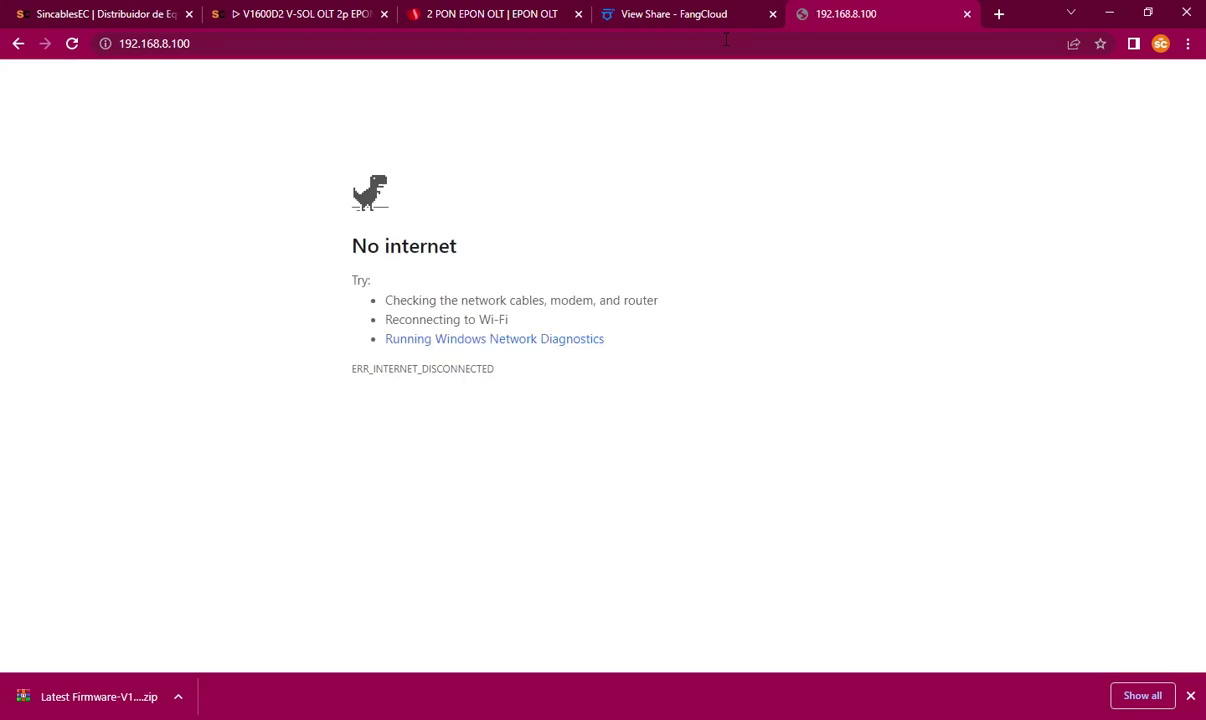
text(ping 192.168.8.100 -t)
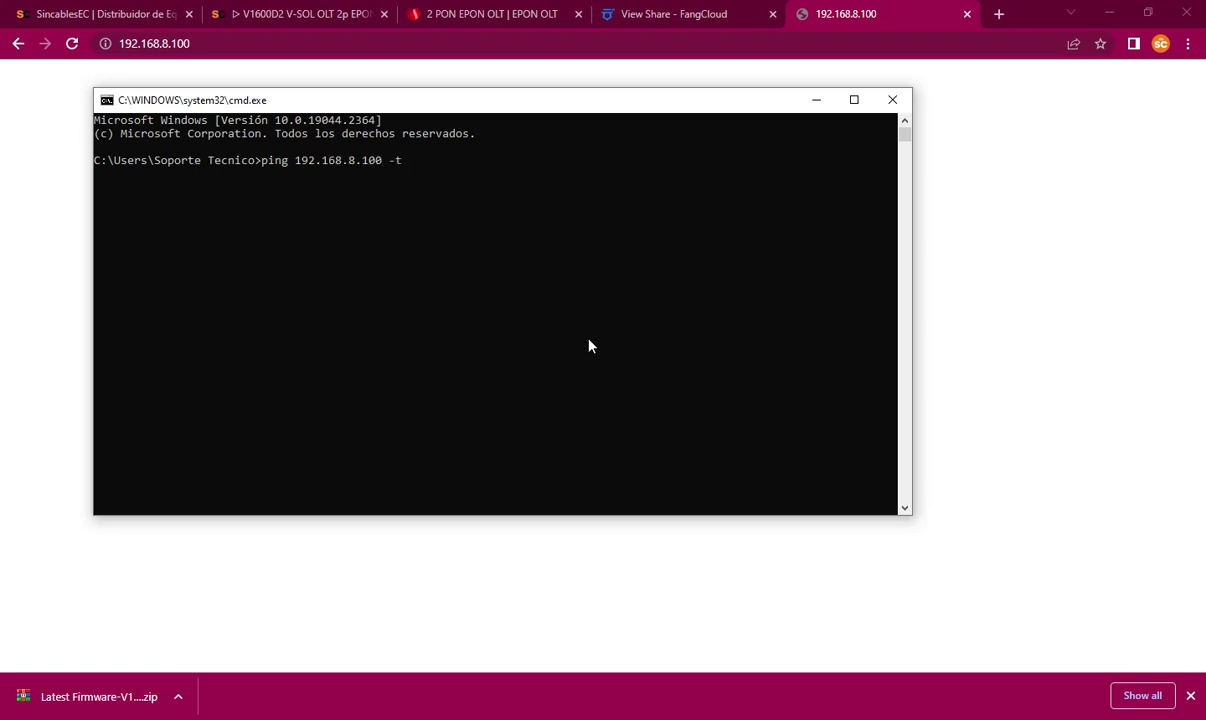
Step: Run ping 192.168.8.100 -t, switching between browser and Command Prompt until replies arrive
key(Return)
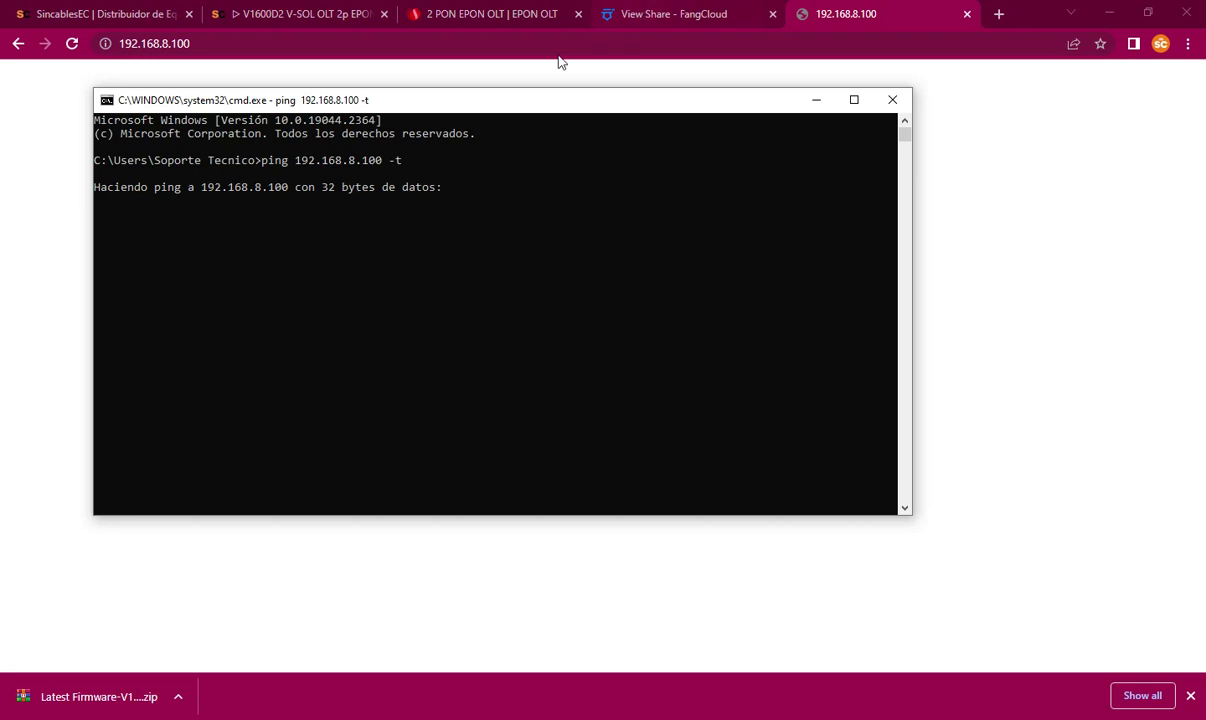
click(358, 47)
key(Return)
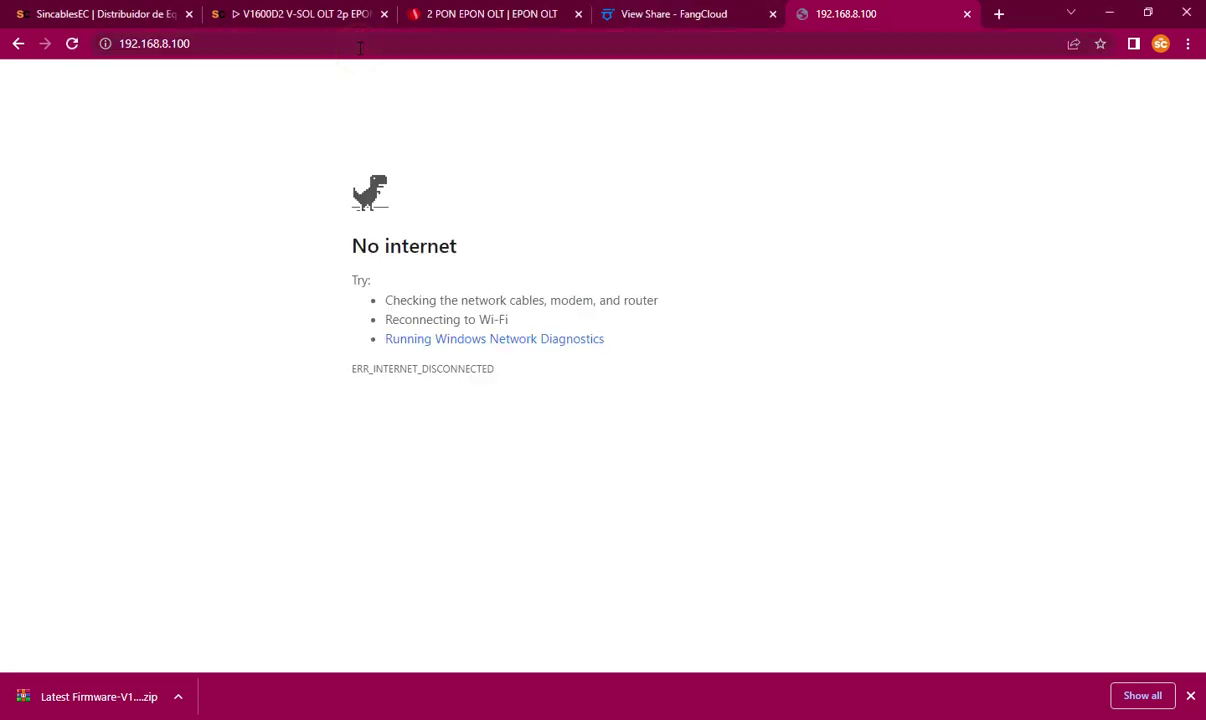
key(alt+Tab)
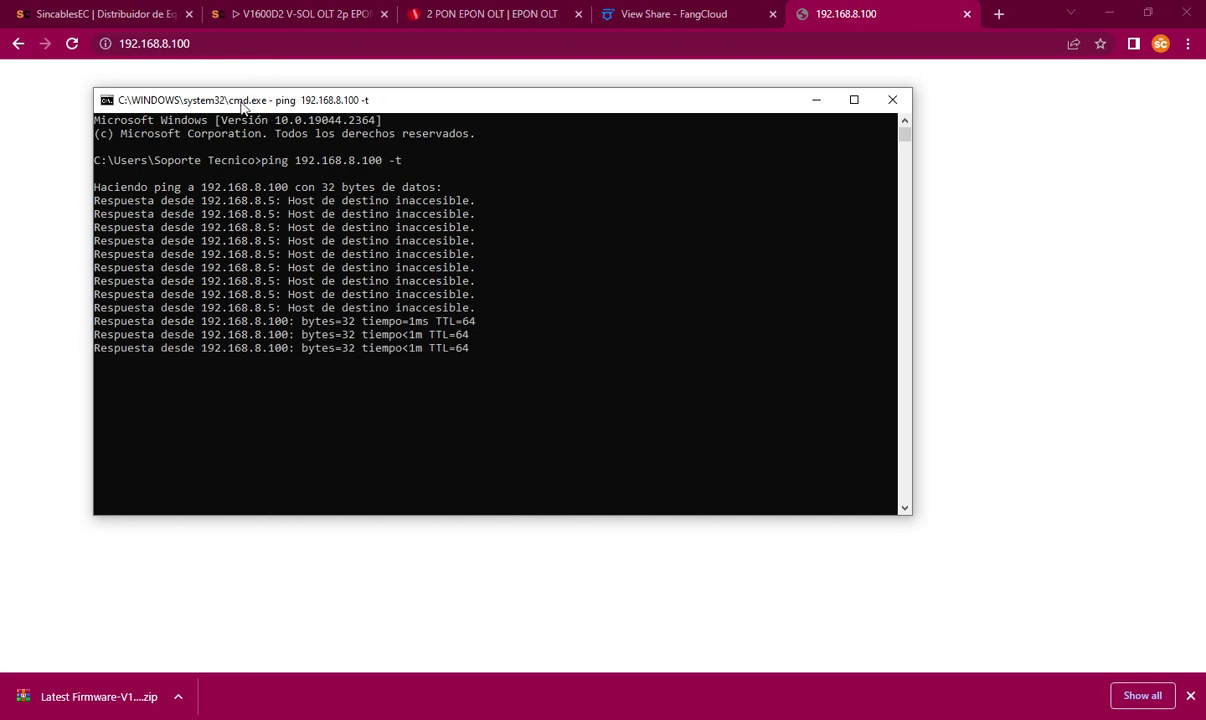
Step: Reload 192.168.8.100 and log in with the username, password and verification code
click(207, 44)
key(Return)
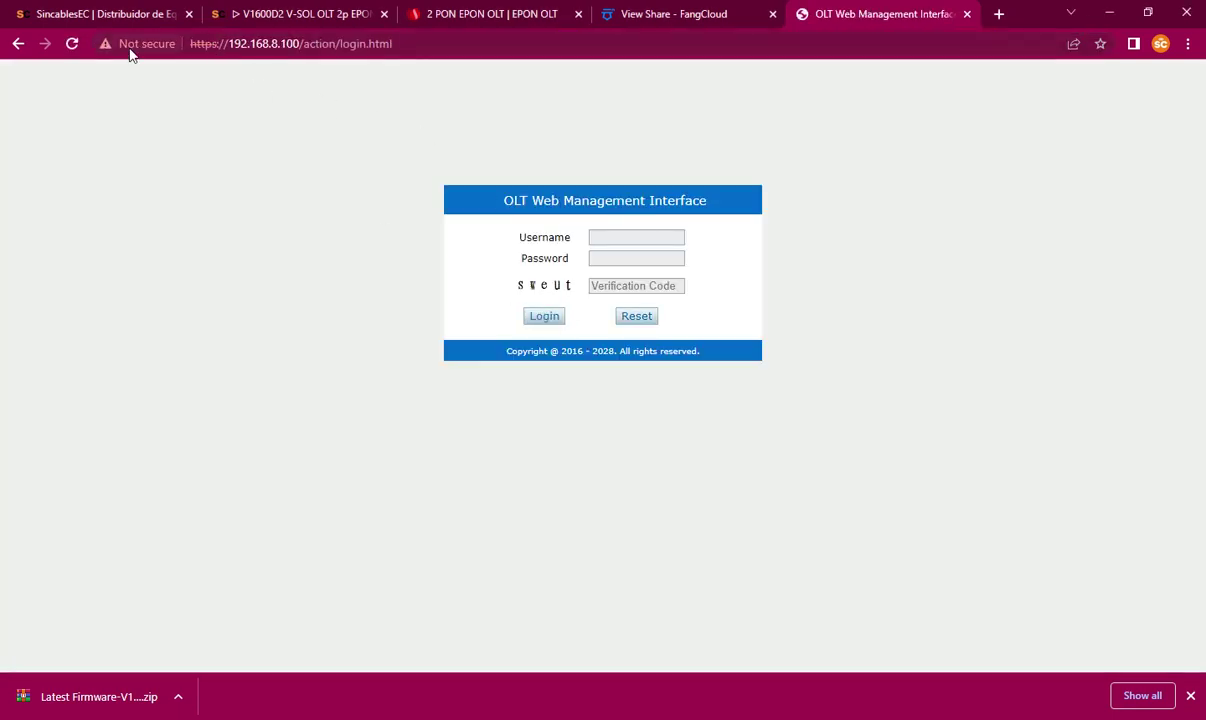
click(632, 237)
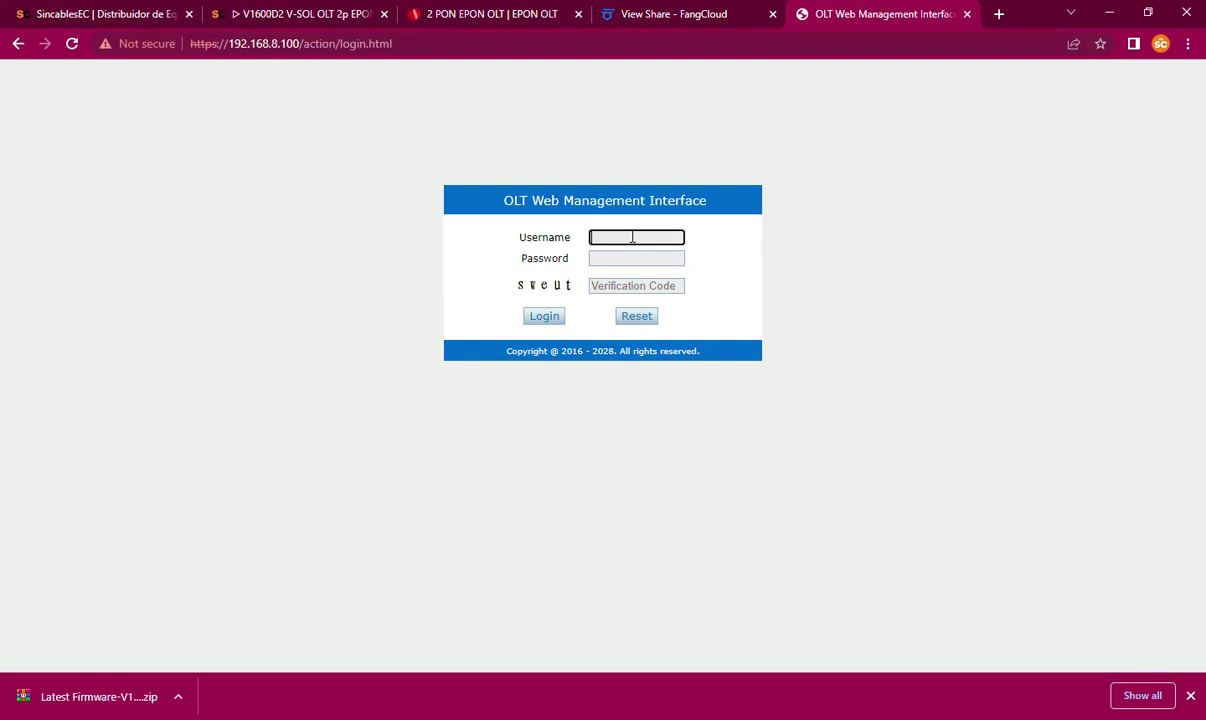
text(admin)
click(603, 257)
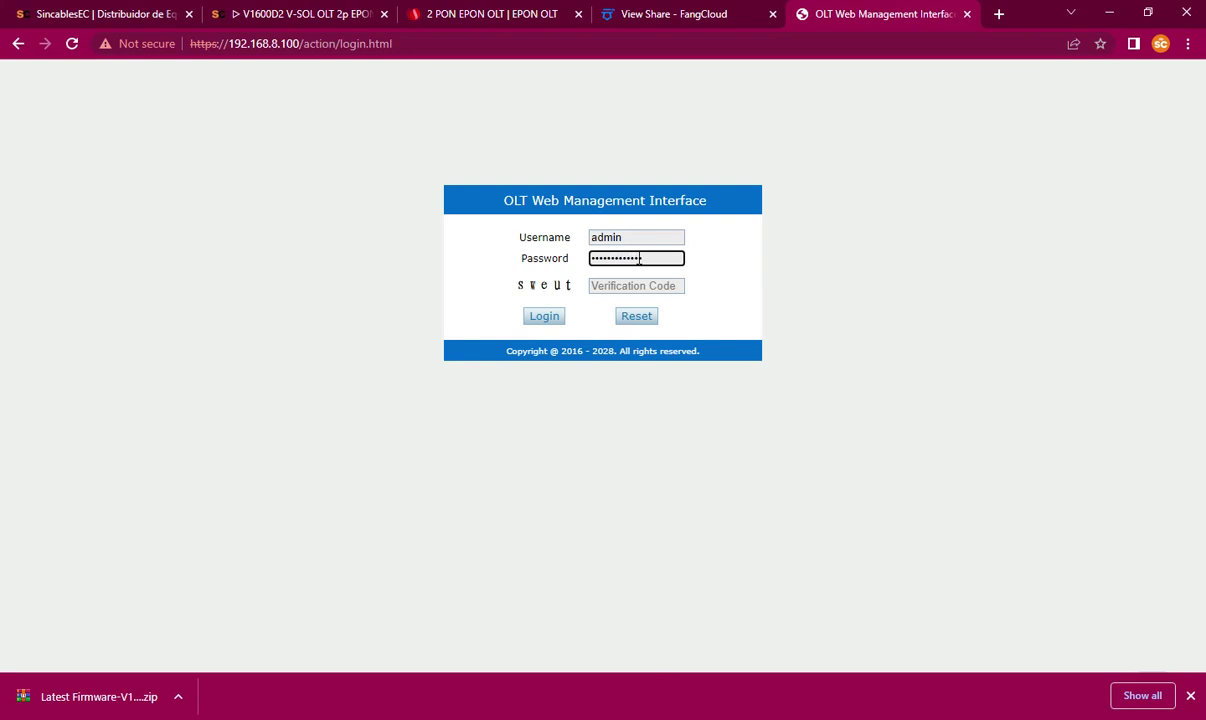
click(661, 283)
text(s)
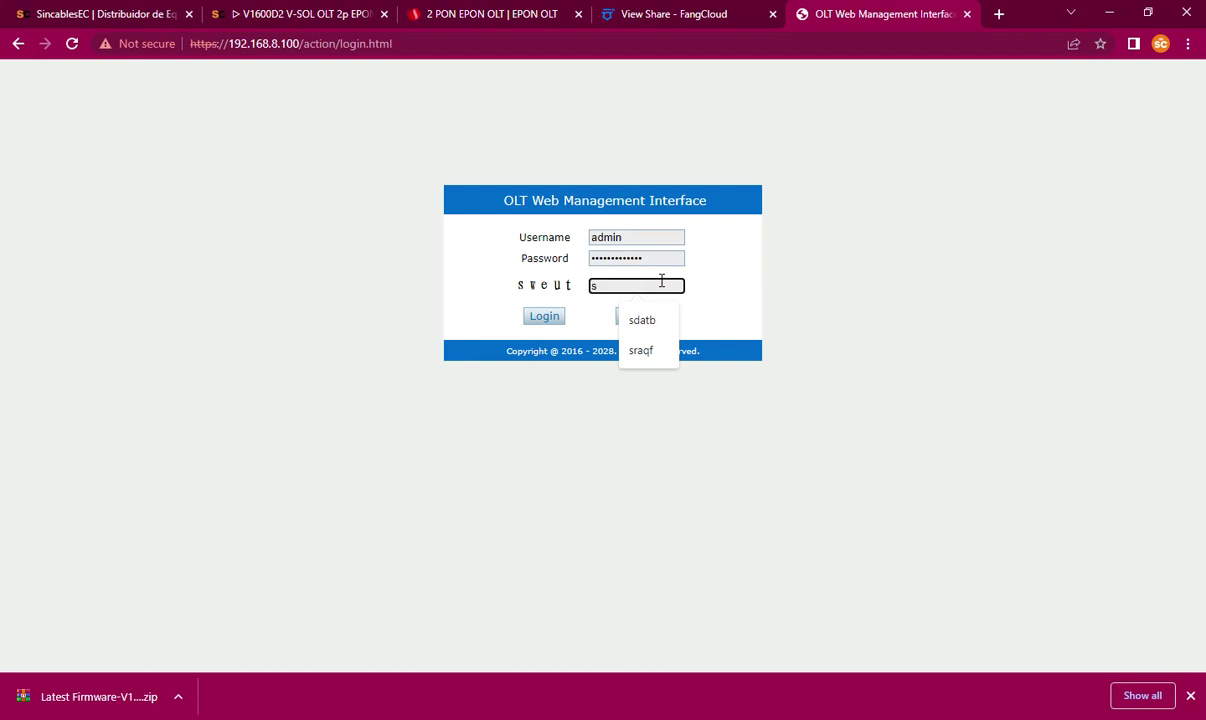
text(weut)
click(549, 318)
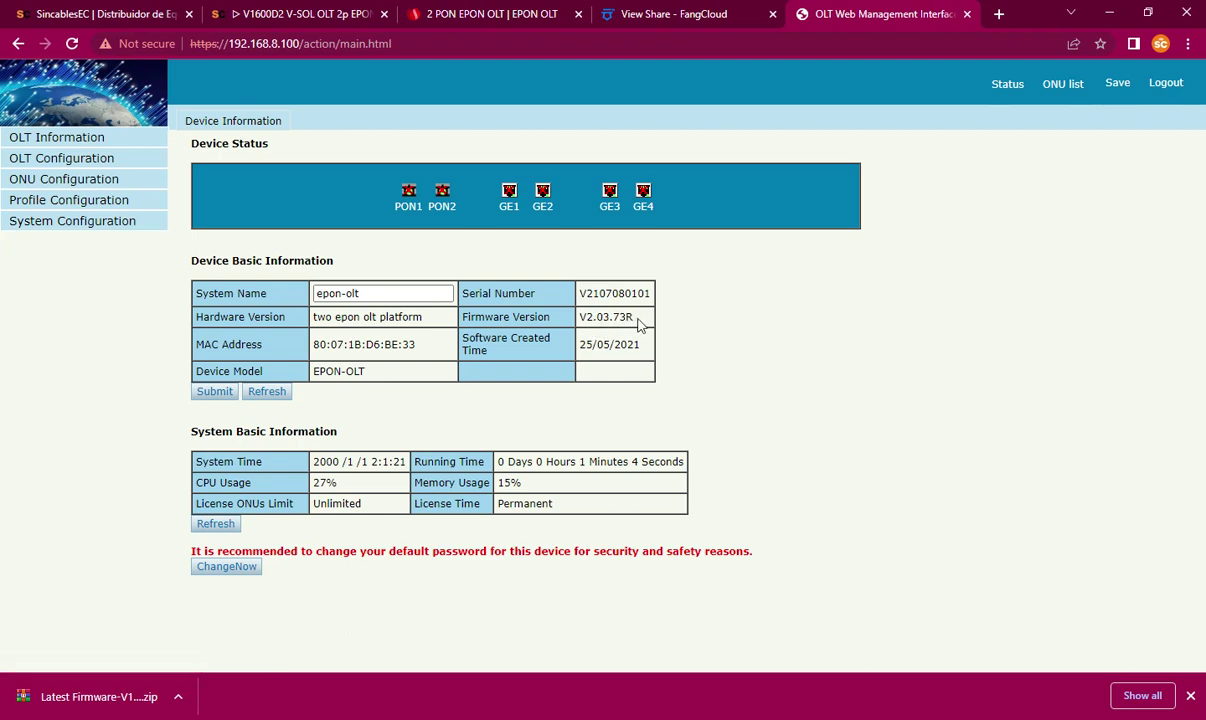
key(alt+Tab)
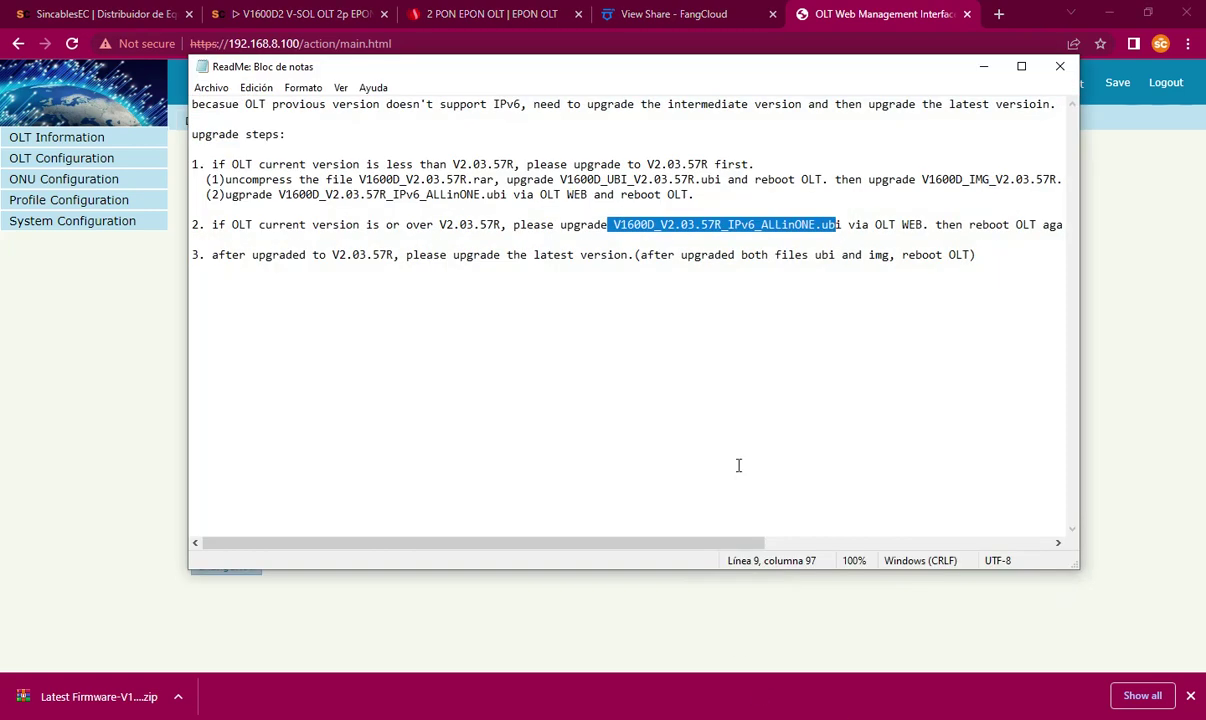
drag(455, 164, 515, 162)
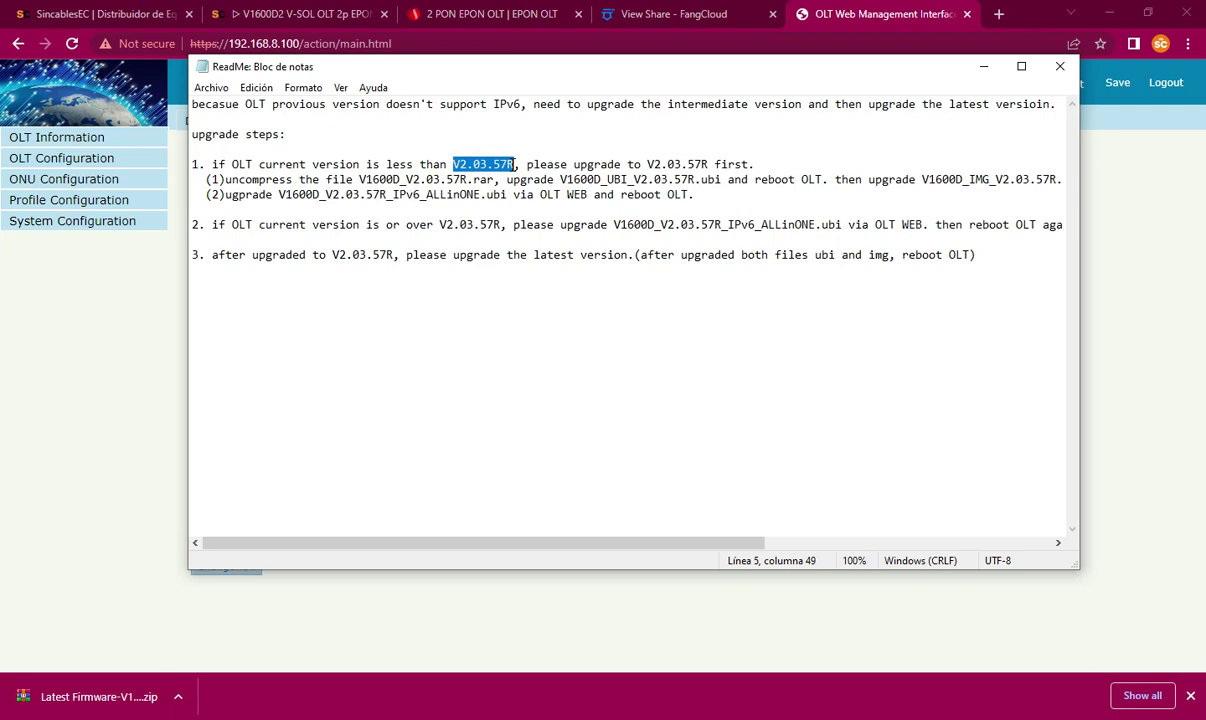
drag(700, 193, 194, 164)
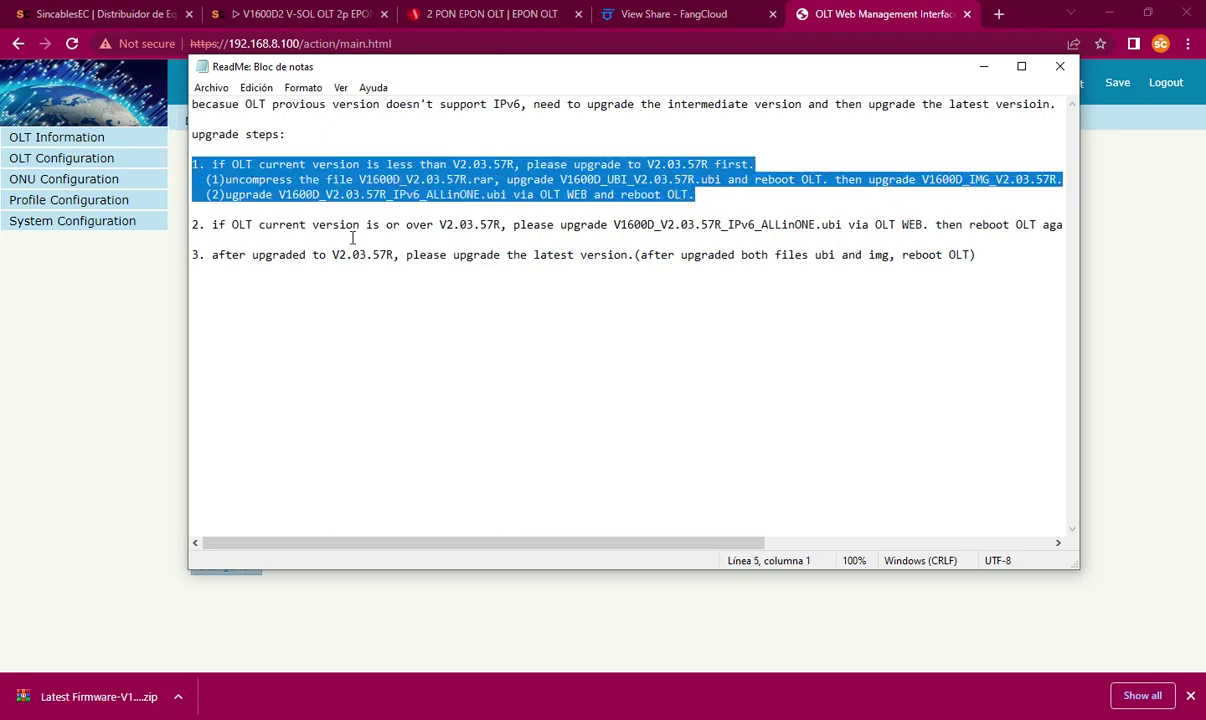
click(548, 224)
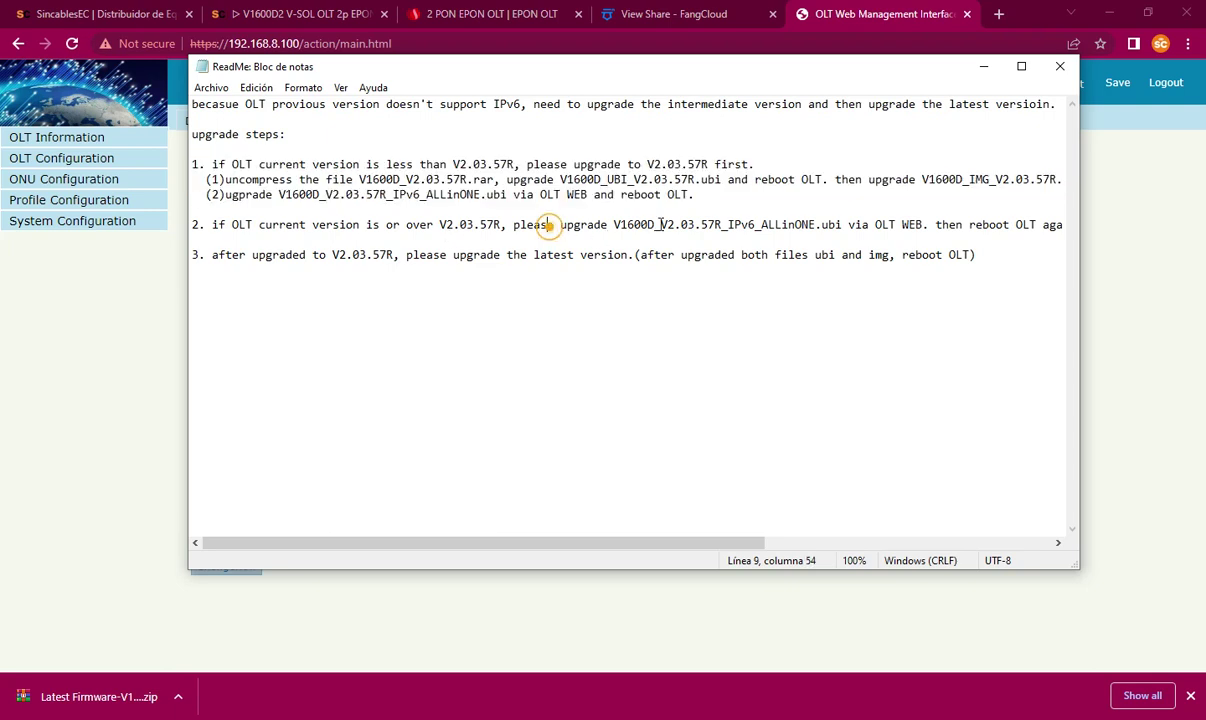
drag(613, 224, 798, 224)
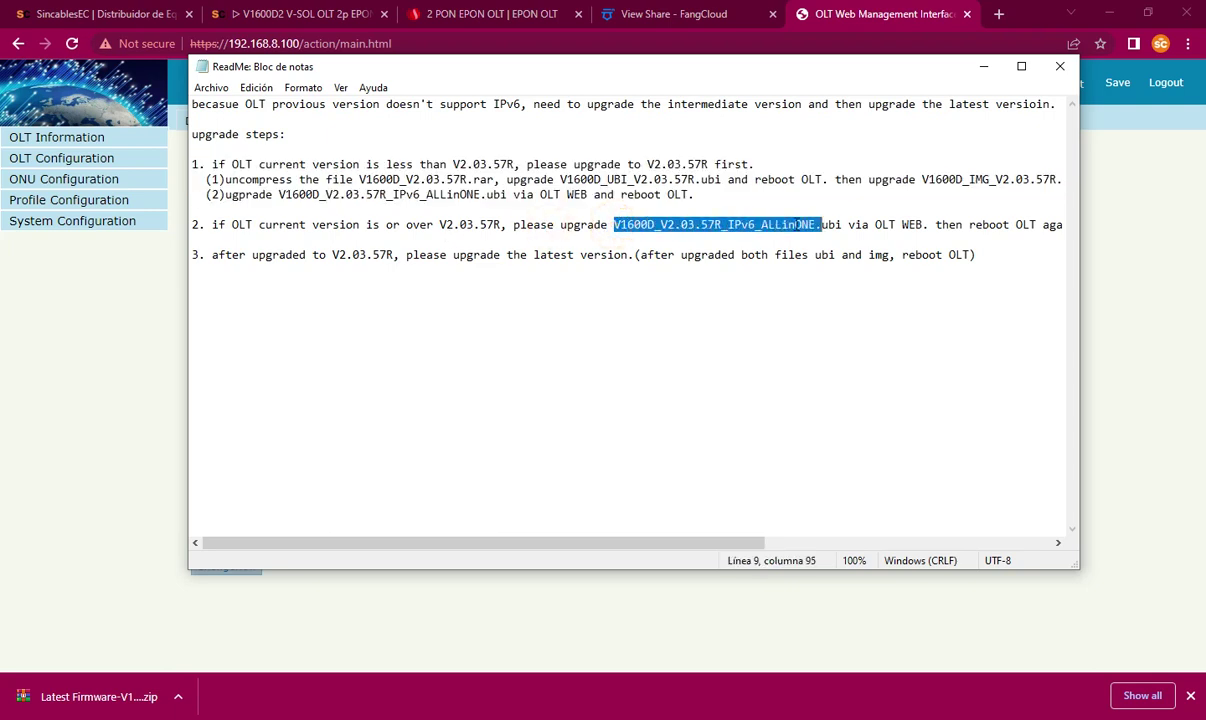
click(984, 67)
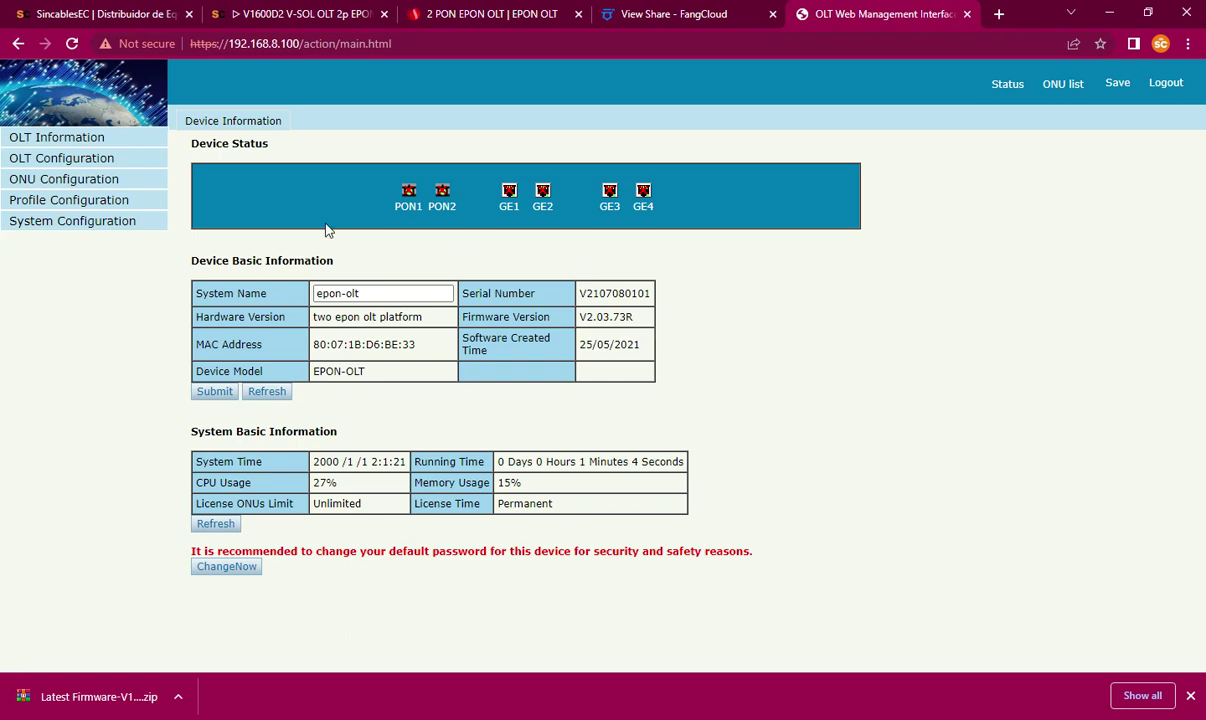
Step: Navigate to the firmware upgrade page under system configuration
click(55, 220)
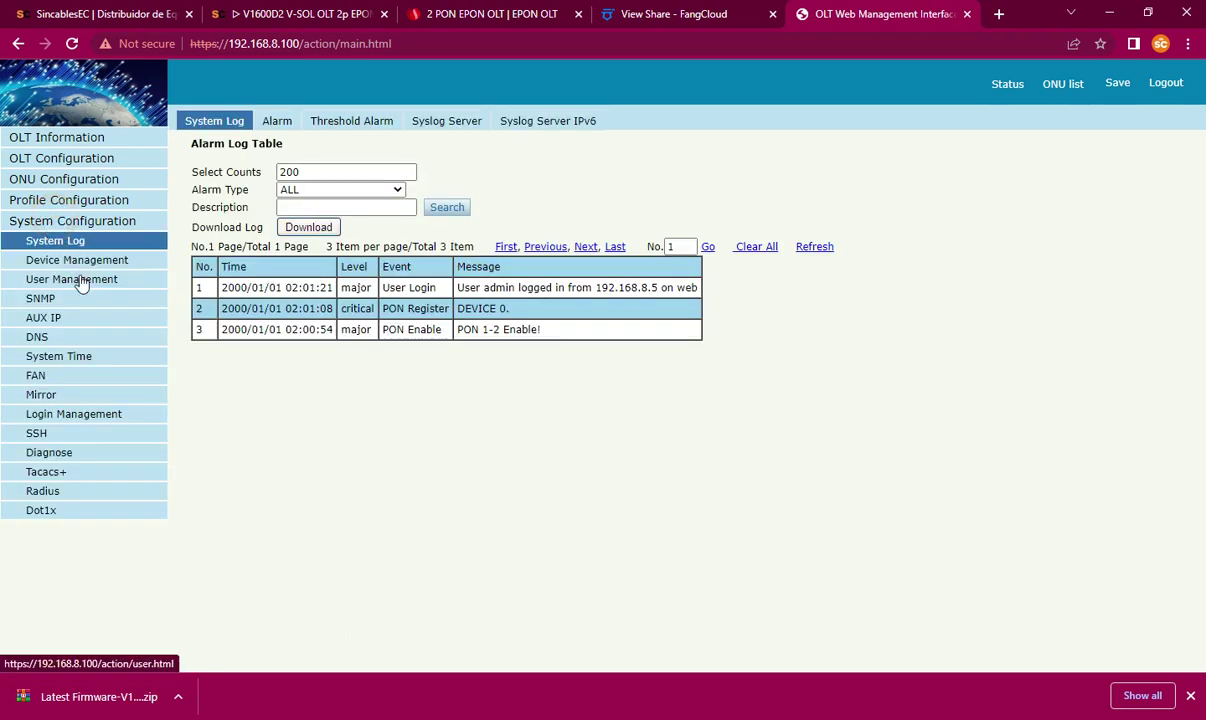
click(82, 283)
click(84, 262)
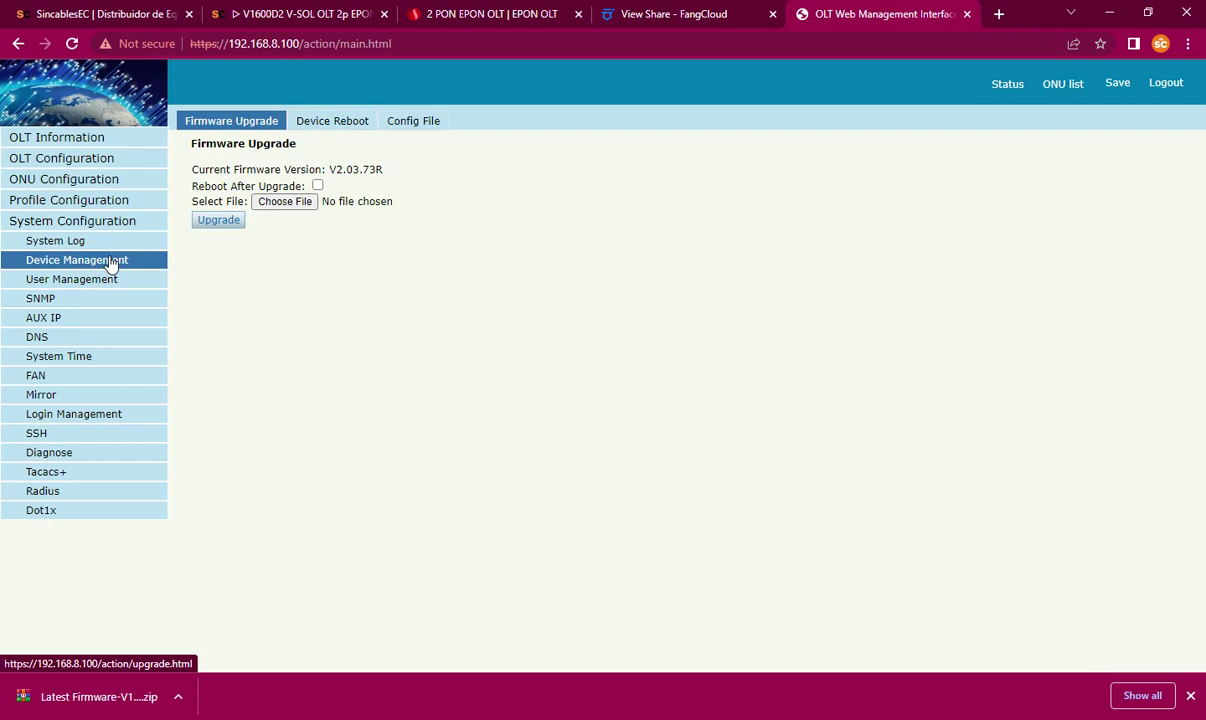
Step: Choose V1600D_V2.03.57R_IPv6_ALLinONE.ubi and start the upgrade with reboot after upgrade
click(287, 204)
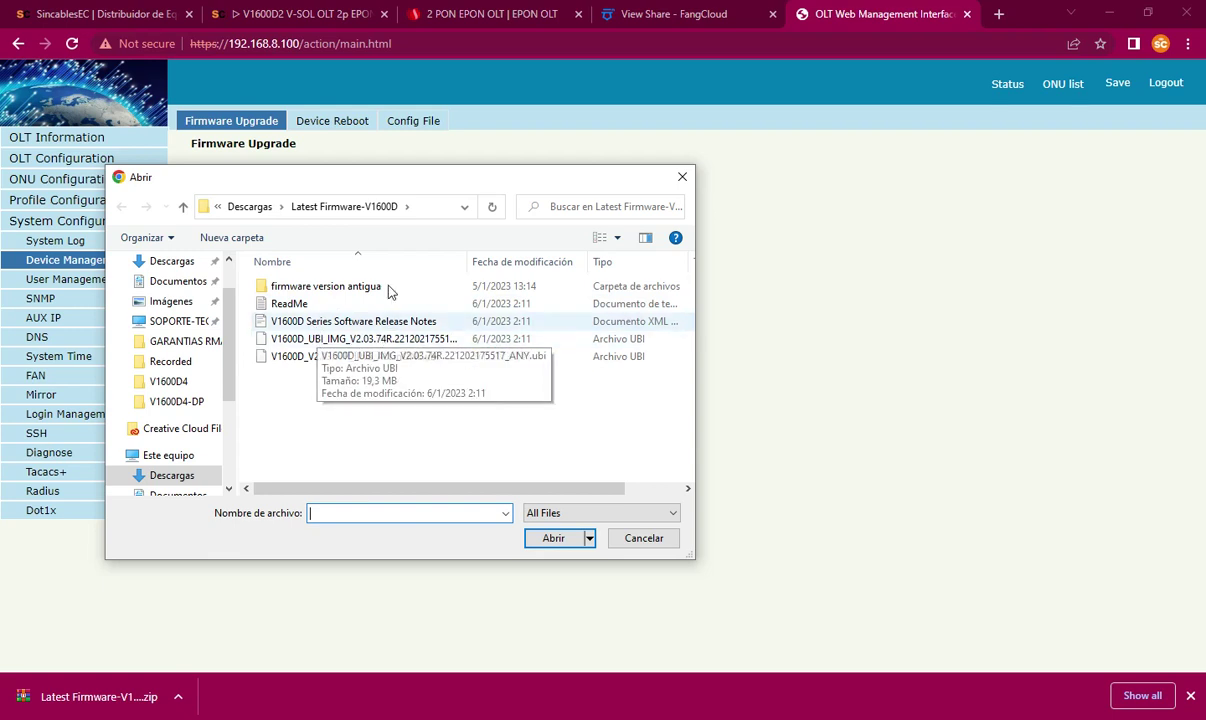
drag(355, 180, 710, 173)
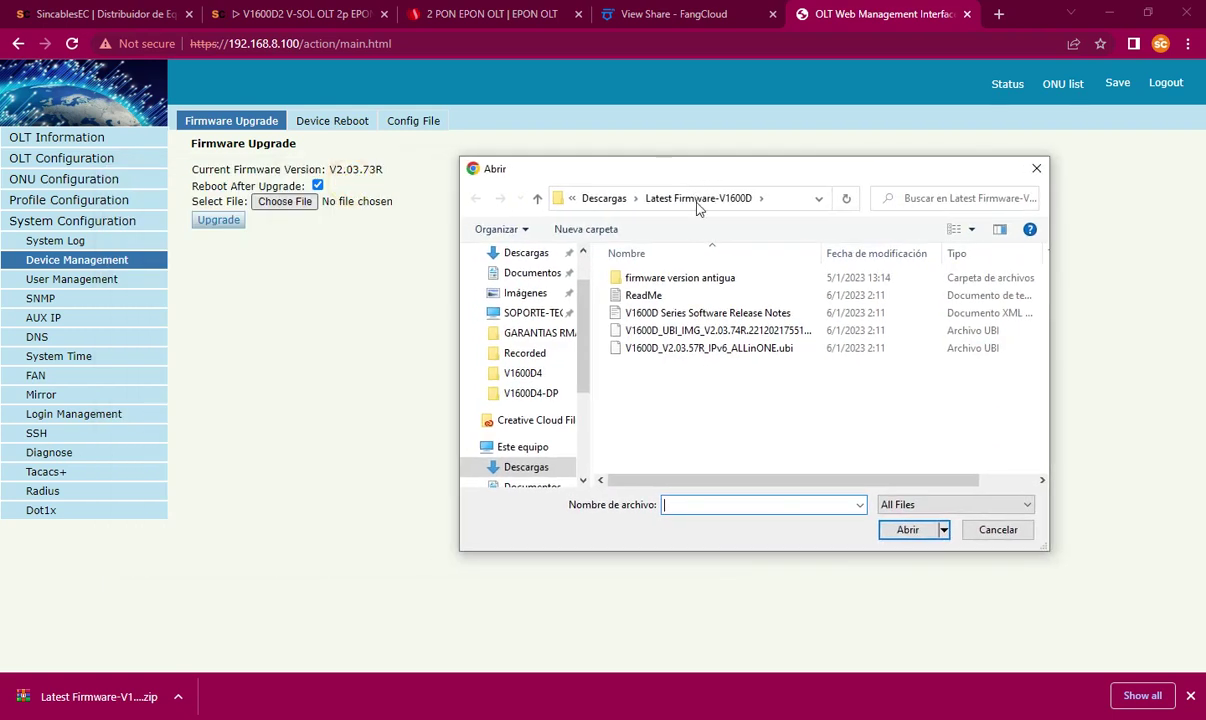
click(768, 347)
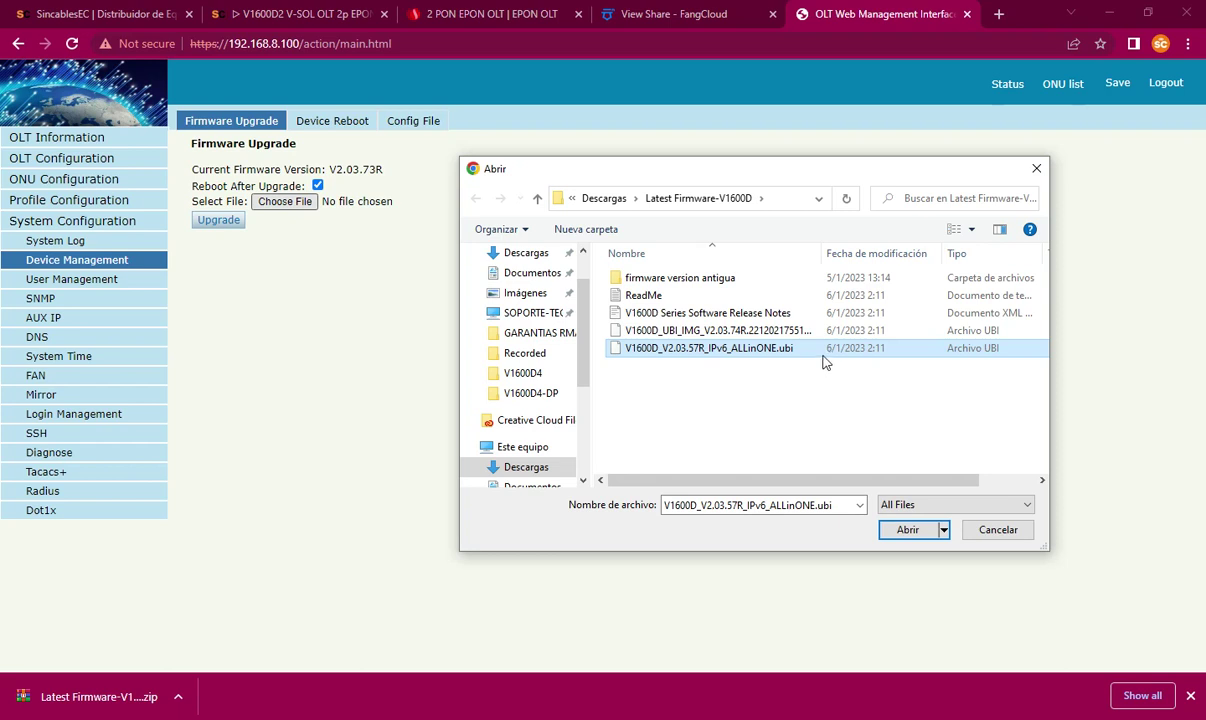
click(907, 530)
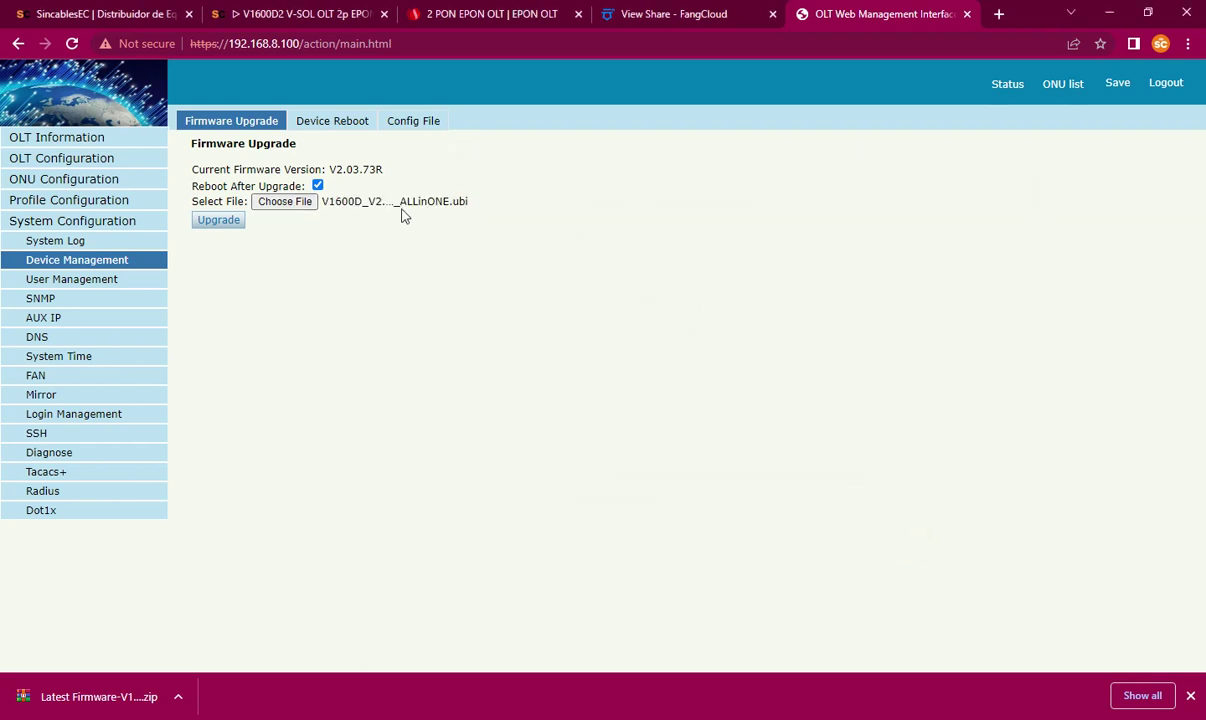
click(219, 221)
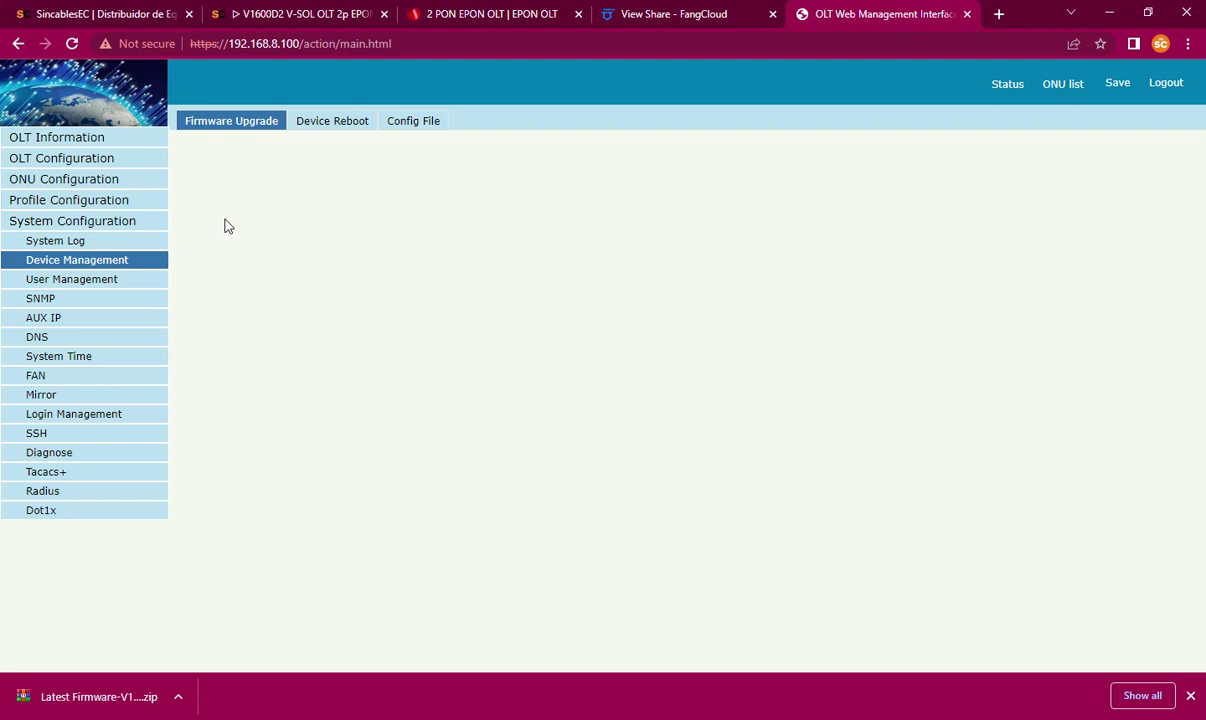
Step: Open V1600D Series Software Release Notes from the Latest Firmware-V1600D folder in WordPad
click(603, 717)
click(579, 398)
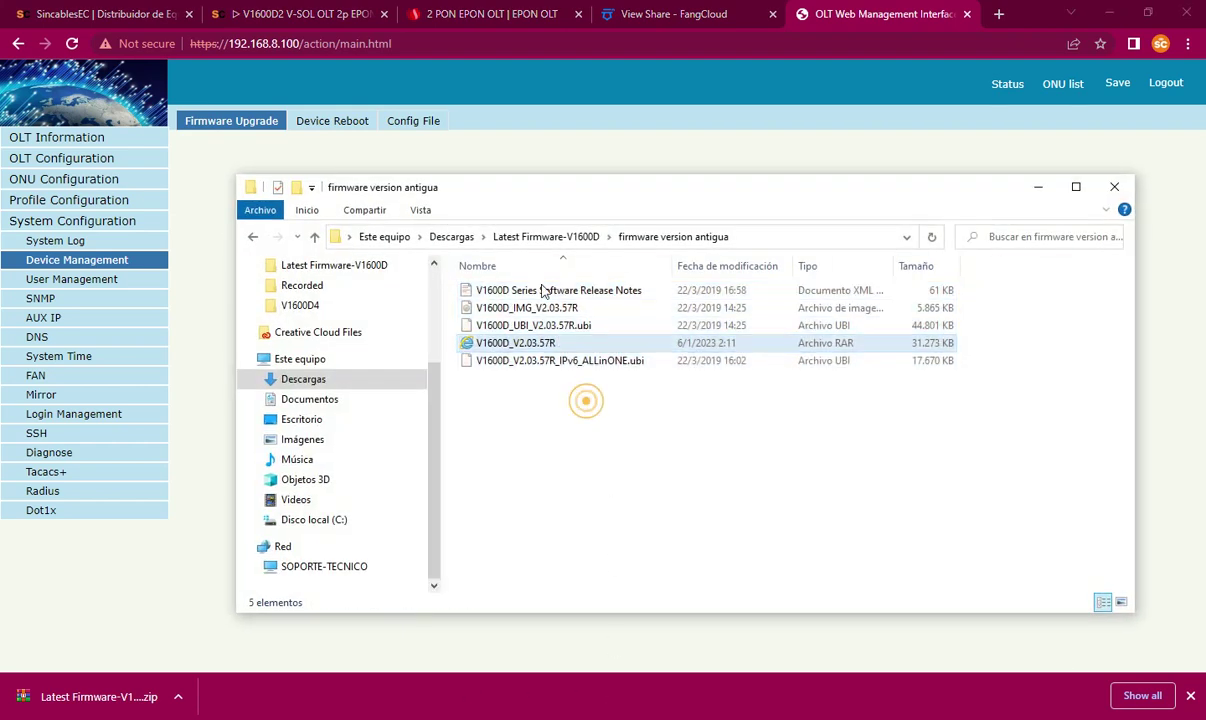
click(528, 240)
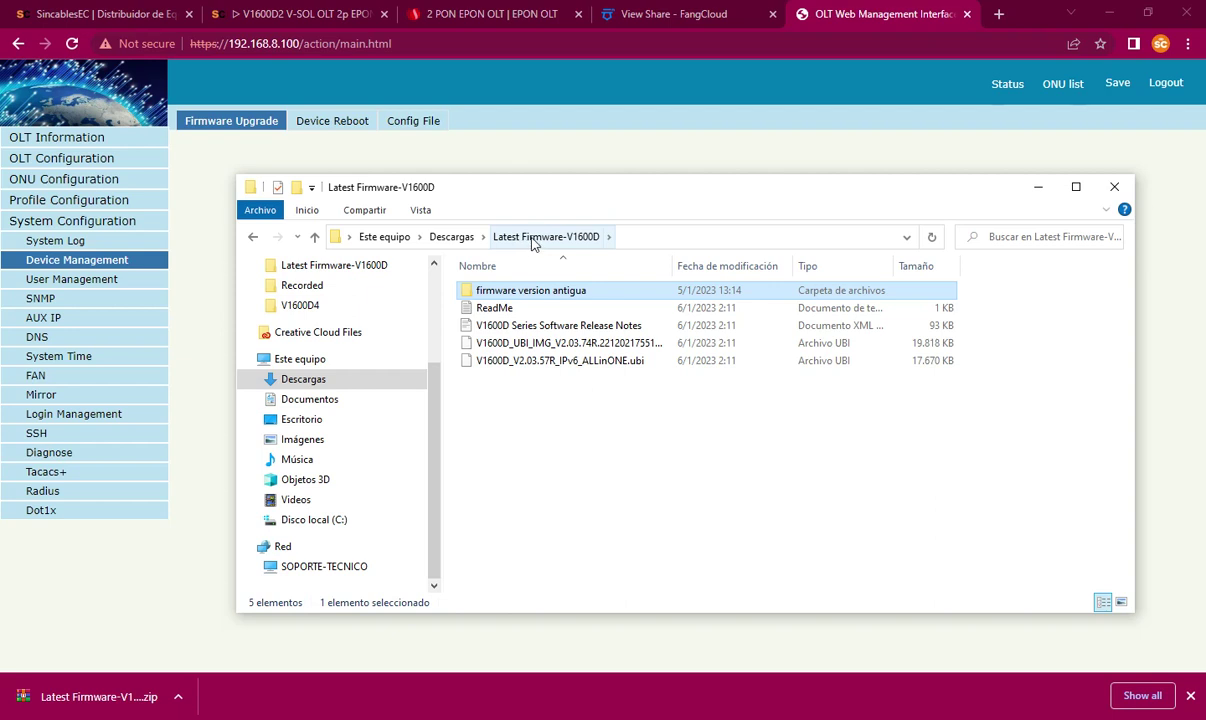
double_click(540, 325)
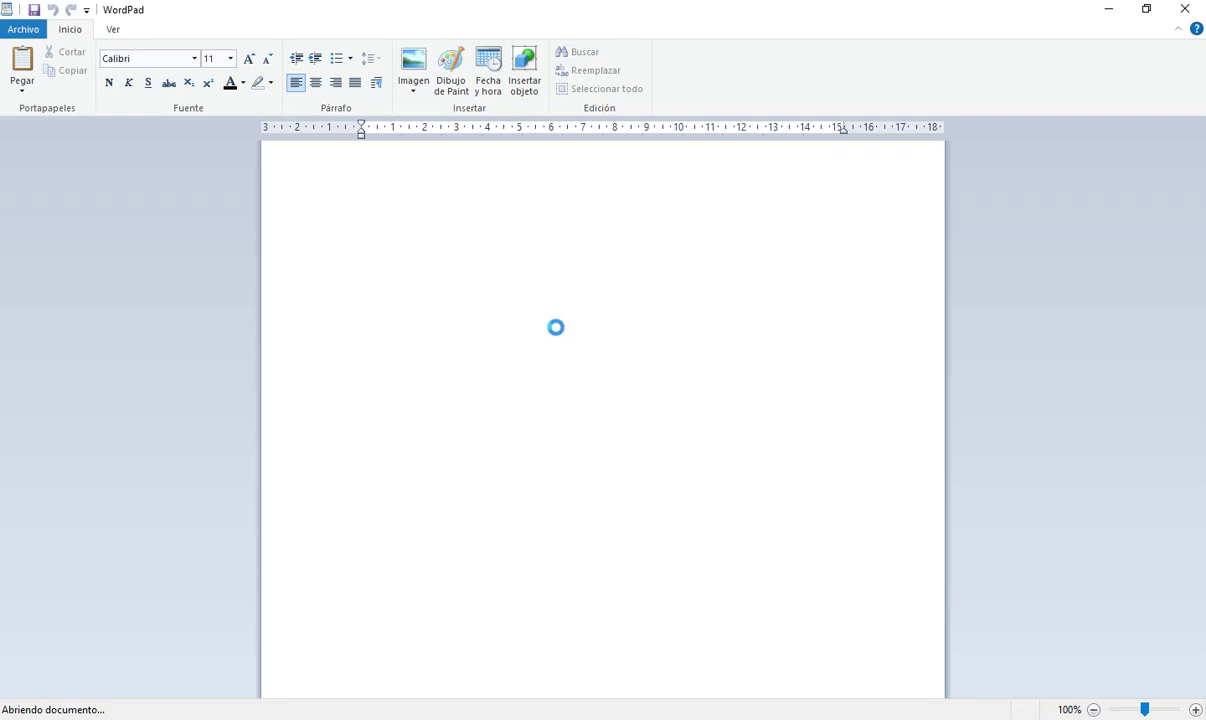
Step: Scroll the release notes down to the V2.03.73R release table
scroll(695, 378, down, 20)
scroll(688, 400, down, 20)
scroll(688, 398, up, 20)
scroll(675, 390, up, 15)
scroll(670, 398, down, 10)
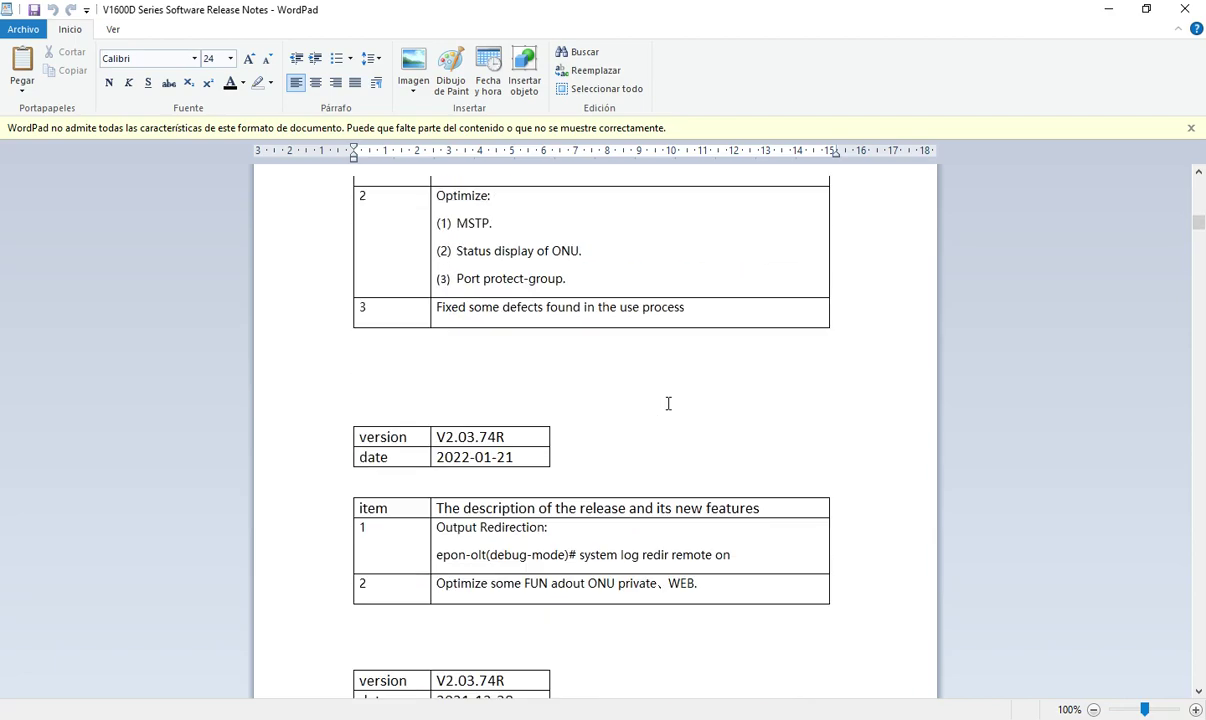
scroll(668, 403, down, 5)
scroll(668, 403, down, 10)
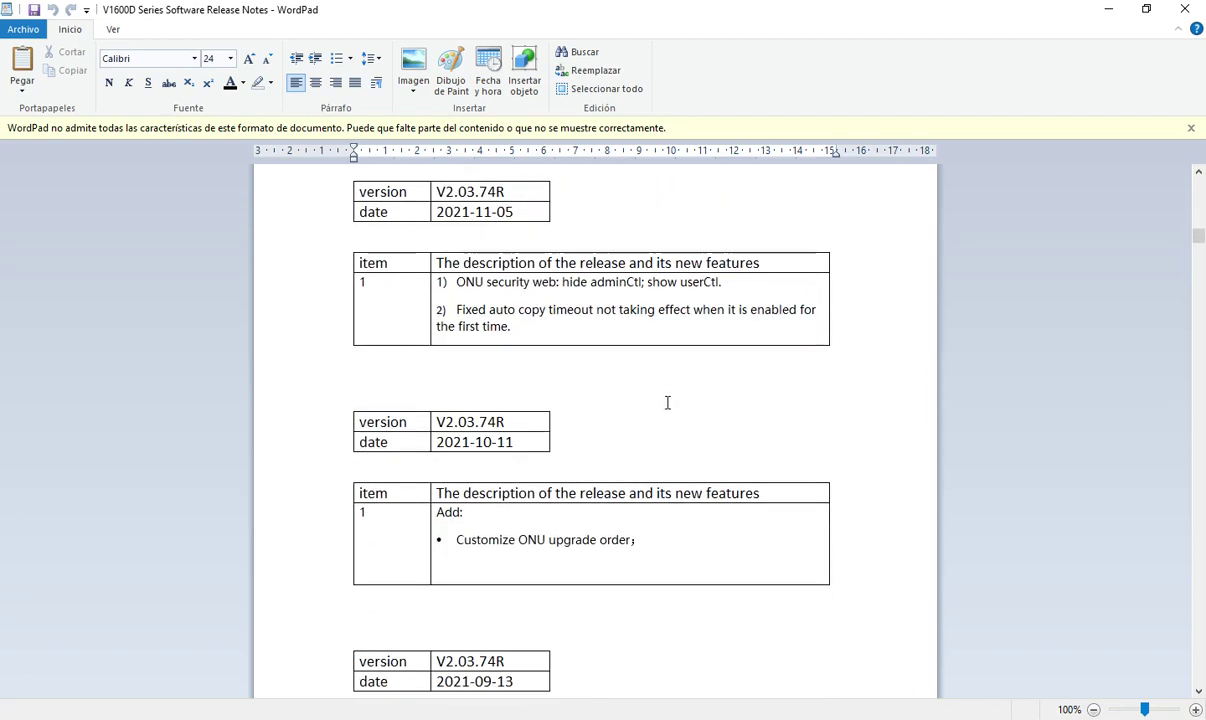
scroll(665, 403, down, 9)
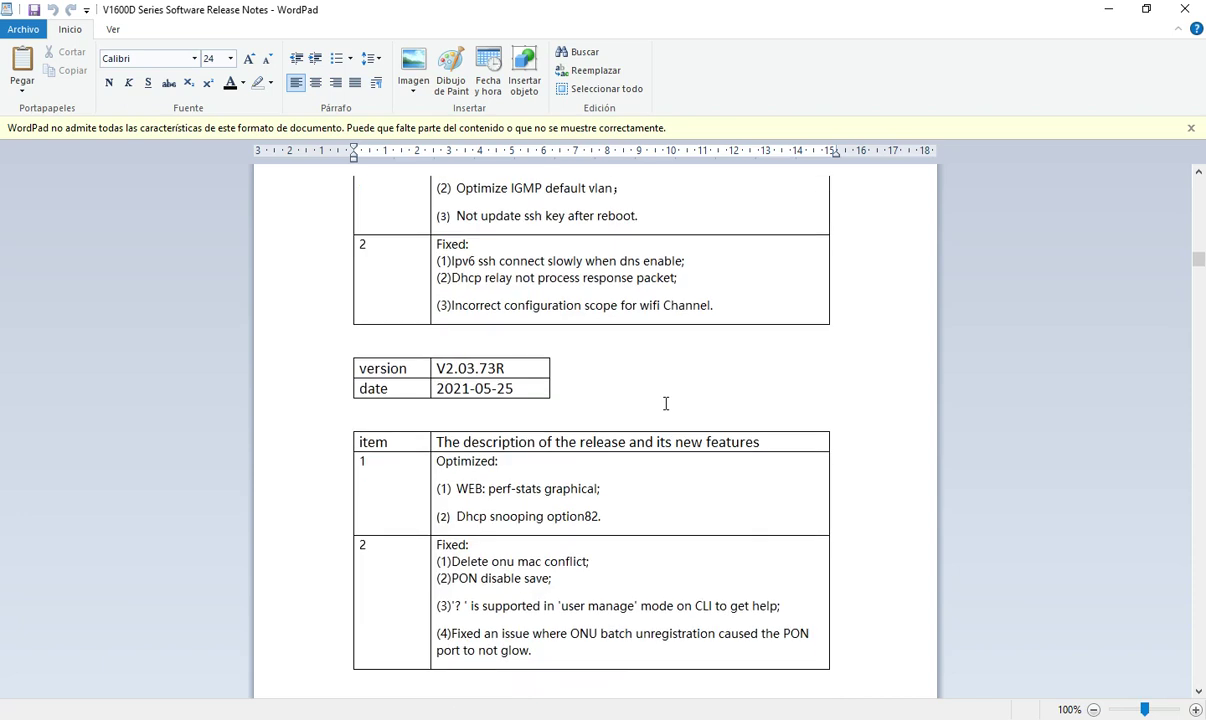
Step: Highlight the V2.03.73R version and its 2021-05-25 date, then minimize WordPad
drag(518, 372, 436, 378)
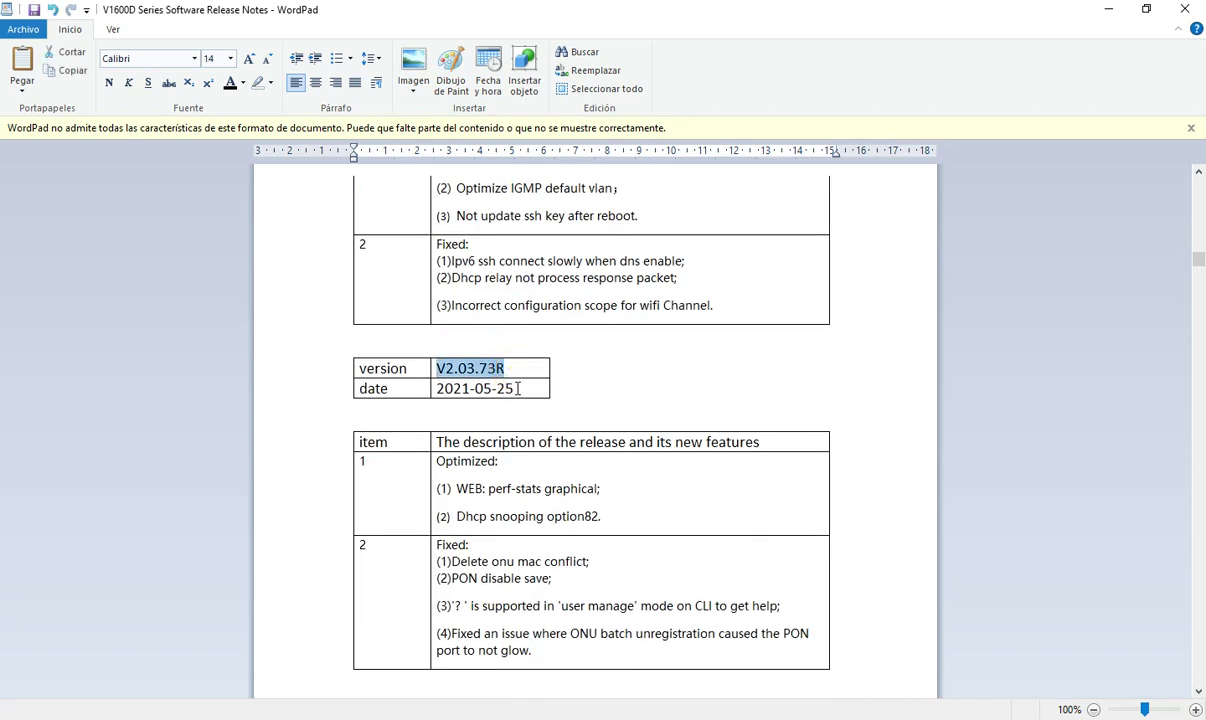
drag(546, 386, 441, 369)
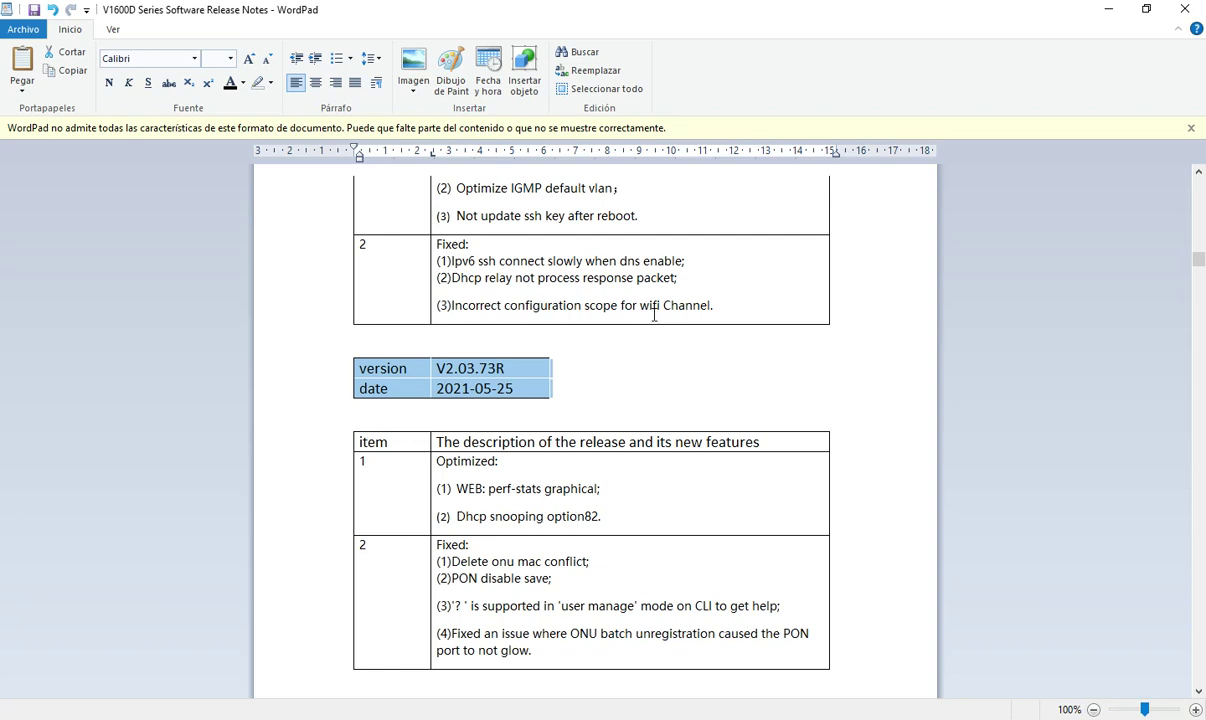
click(531, 368)
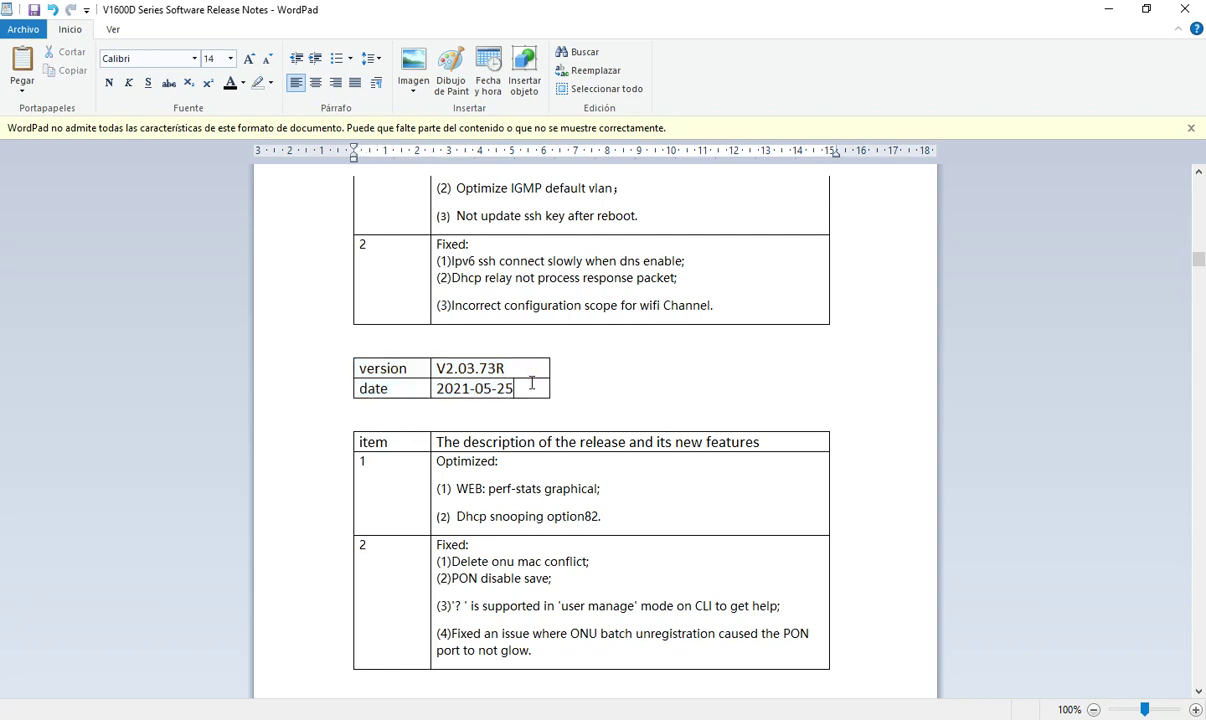
drag(516, 368, 441, 368)
drag(528, 388, 446, 370)
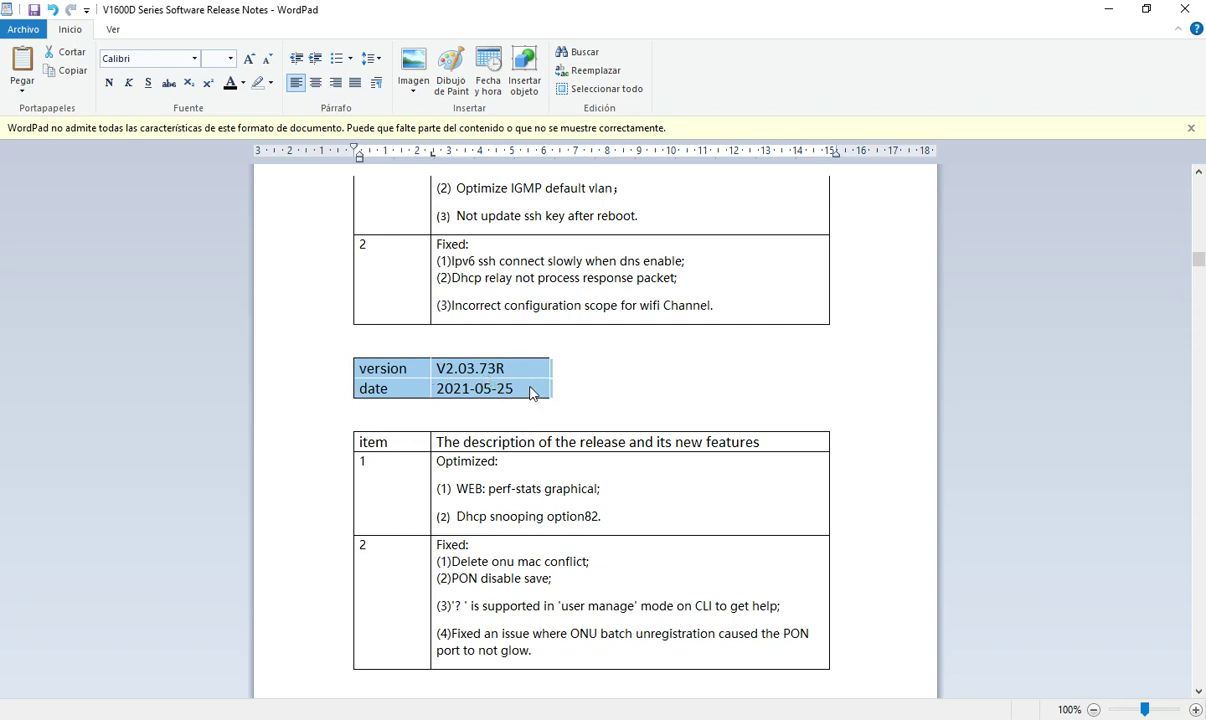
click(604, 373)
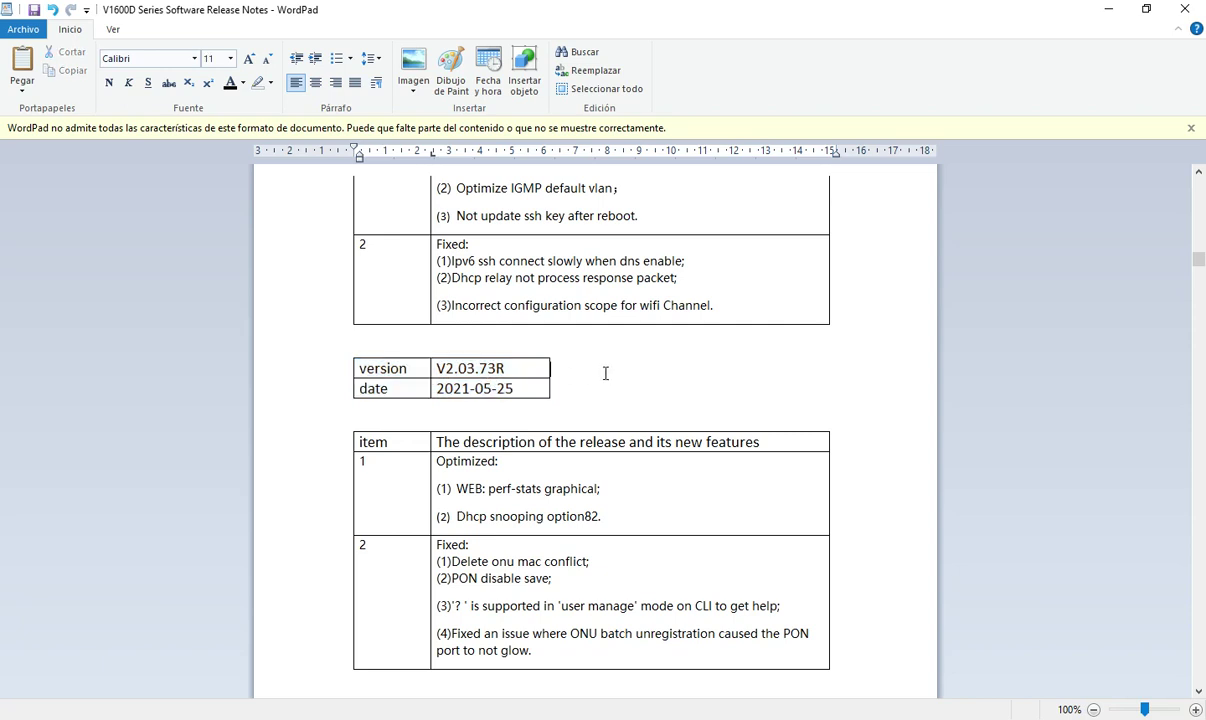
click(1107, 10)
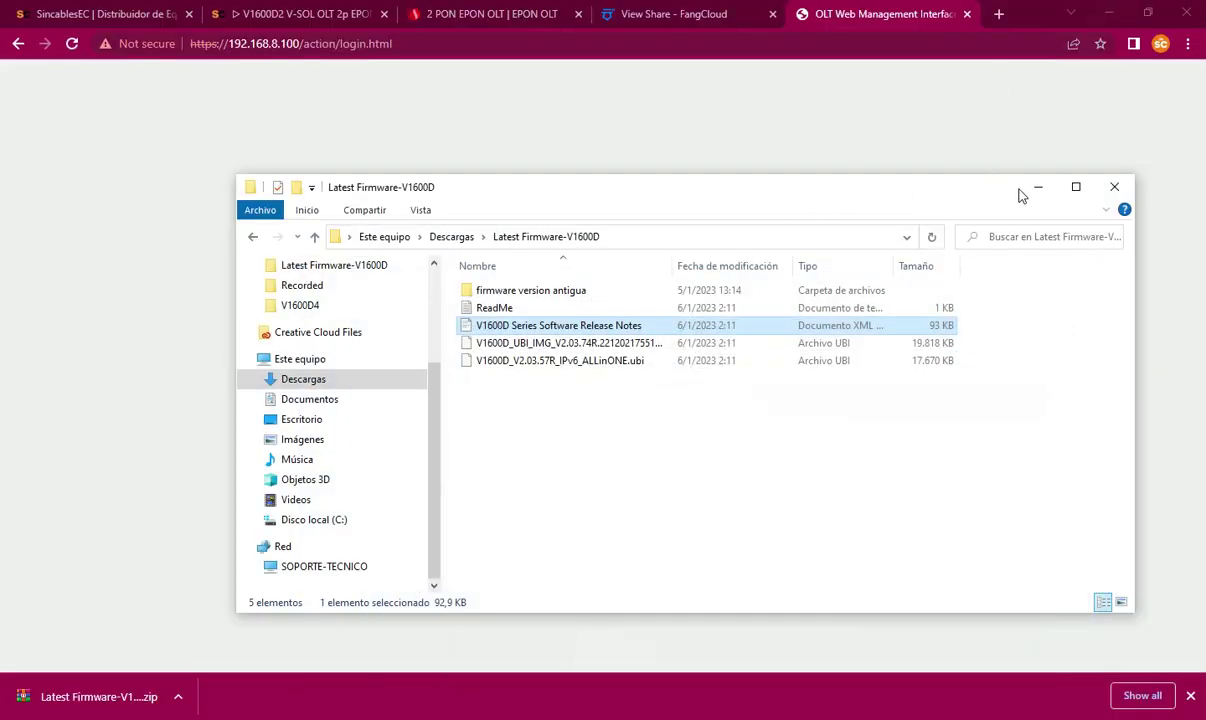
Step: Review the five old firmware files in the firmware version antigua folder
double_click(529, 290)
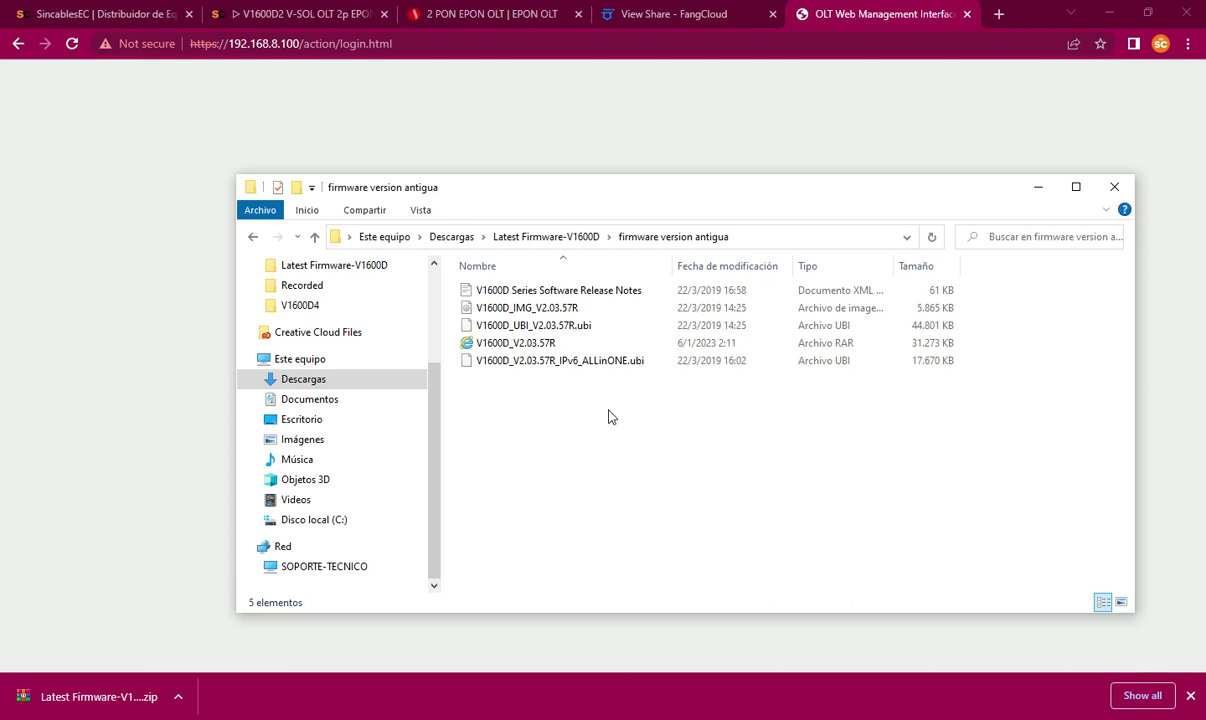
drag(606, 410, 505, 283)
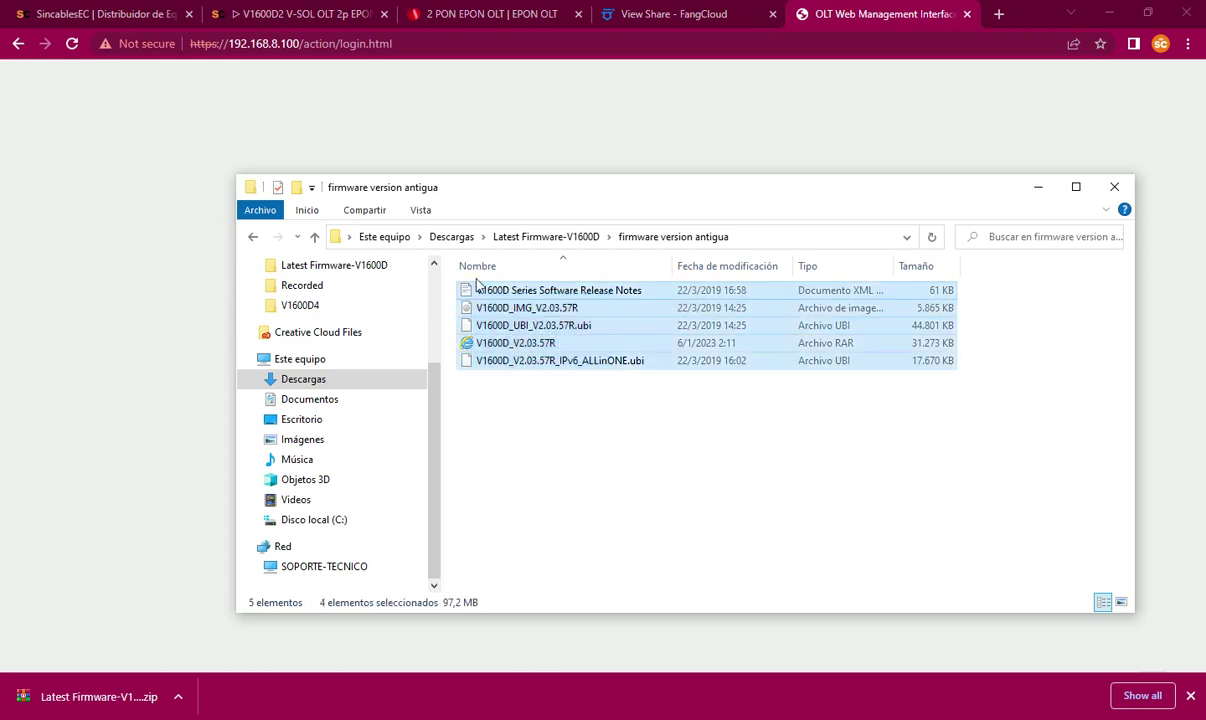
click(520, 237)
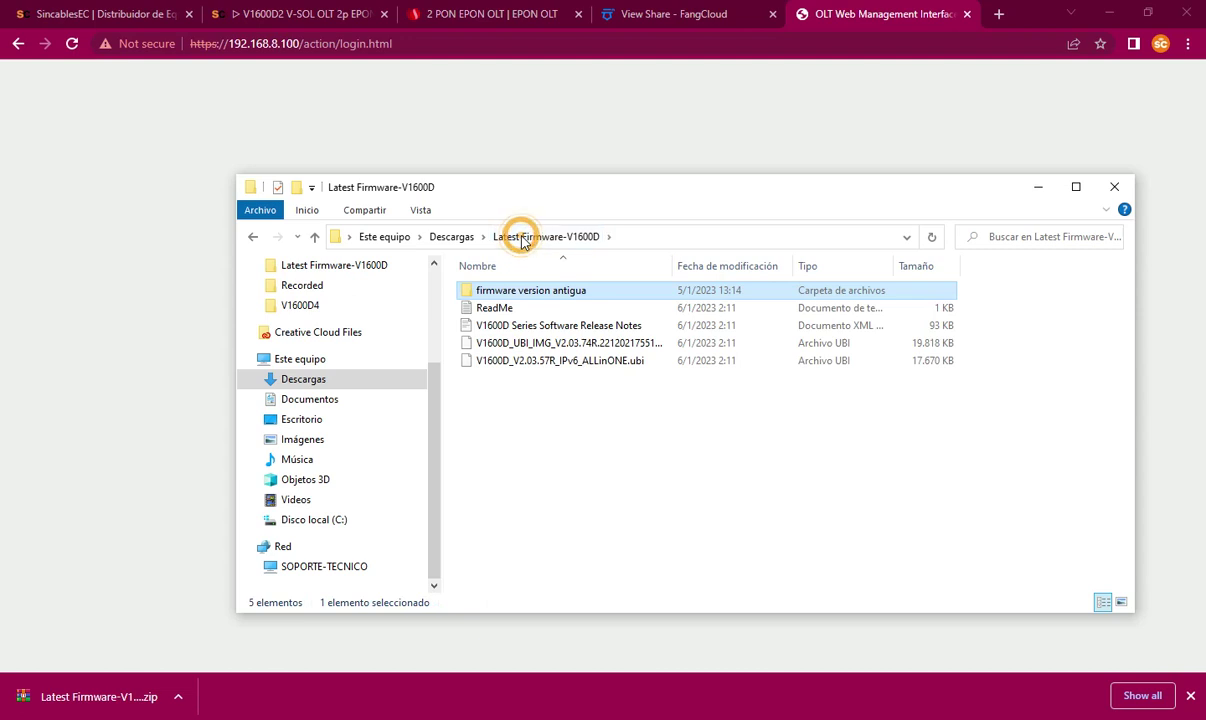
Step: Inspect the 57R and new V2.03.74R image files, then switch to the ping window
click(580, 373)
click(592, 368)
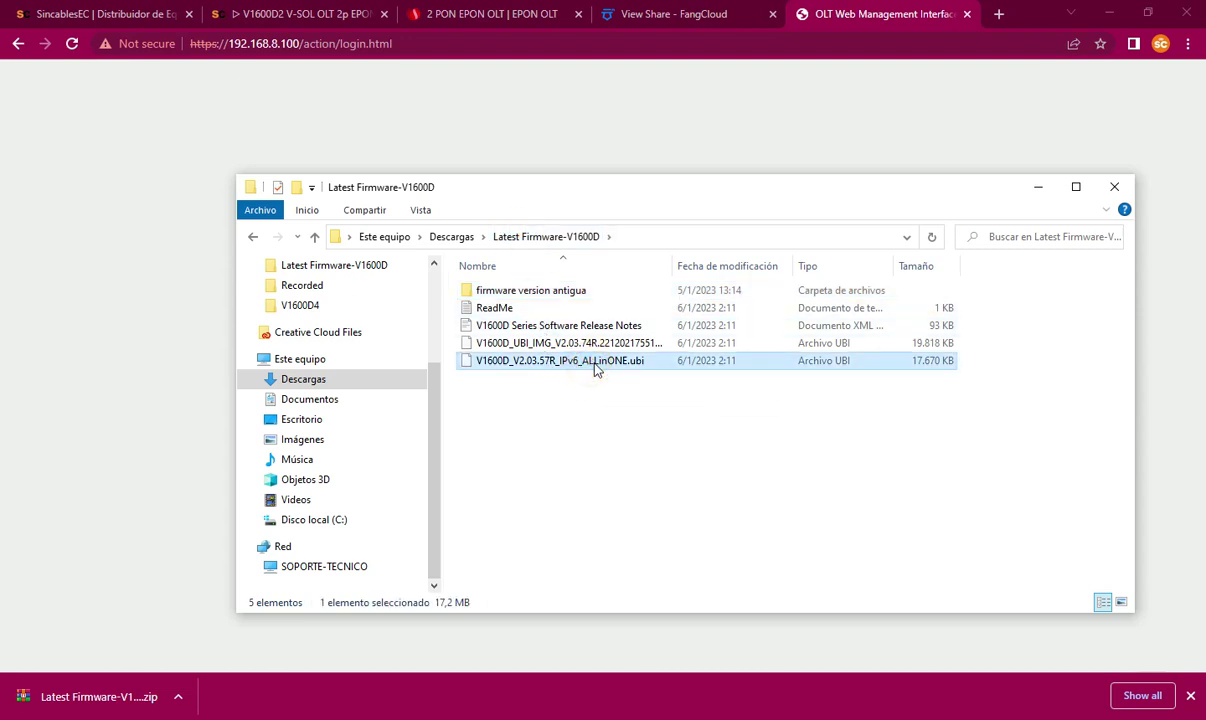
click(603, 346)
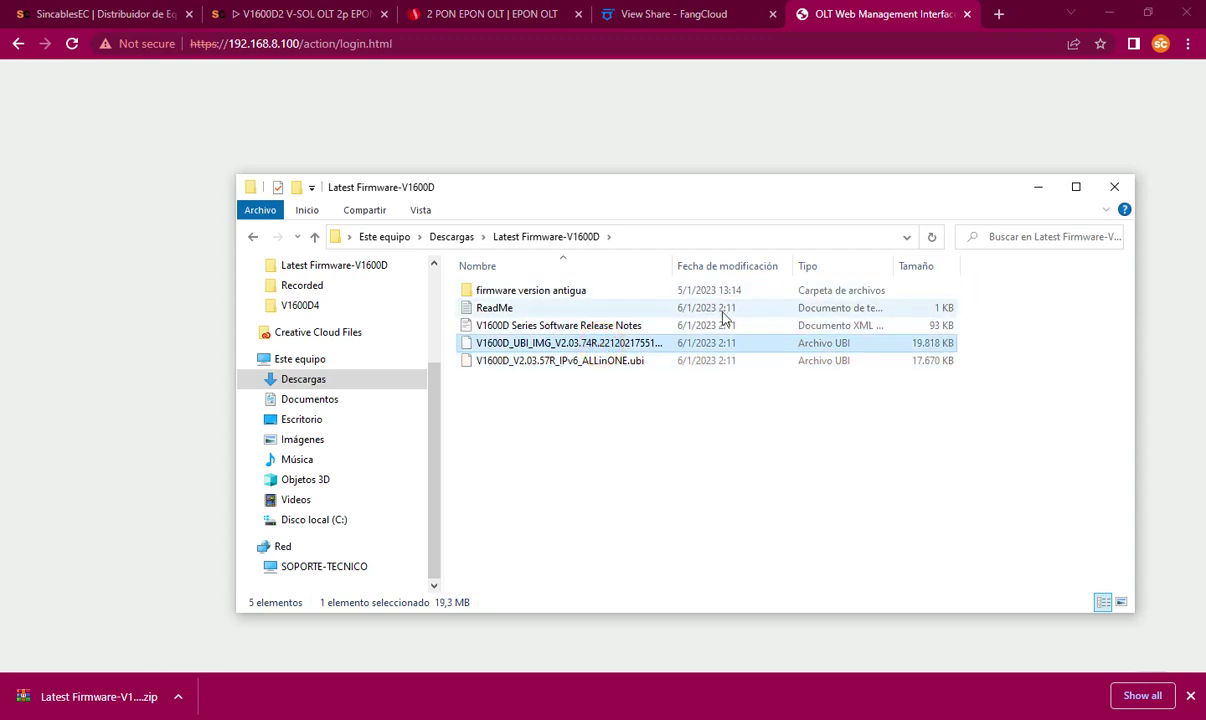
click(1020, 194)
click(797, 714)
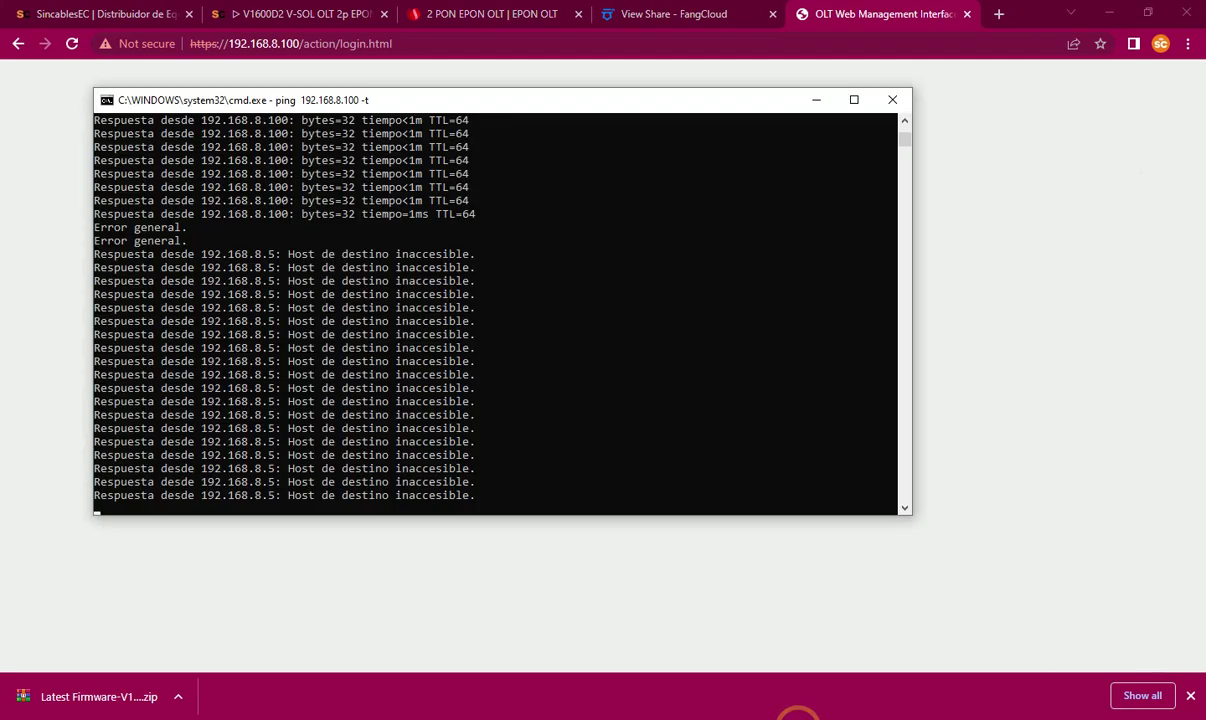
Step: Confirm pings to 192.168.8.100 resume, minimize the console, and reload the OLT login page
scroll(566, 420, down, 2)
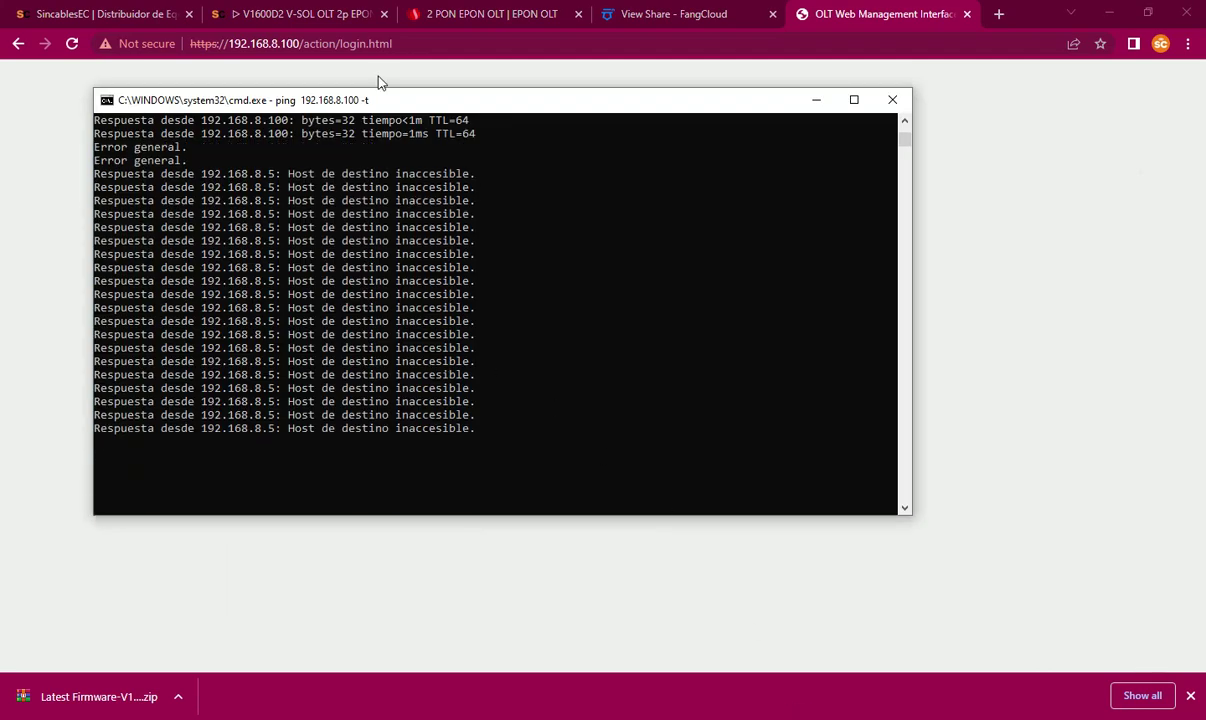
drag(365, 105, 561, 121)
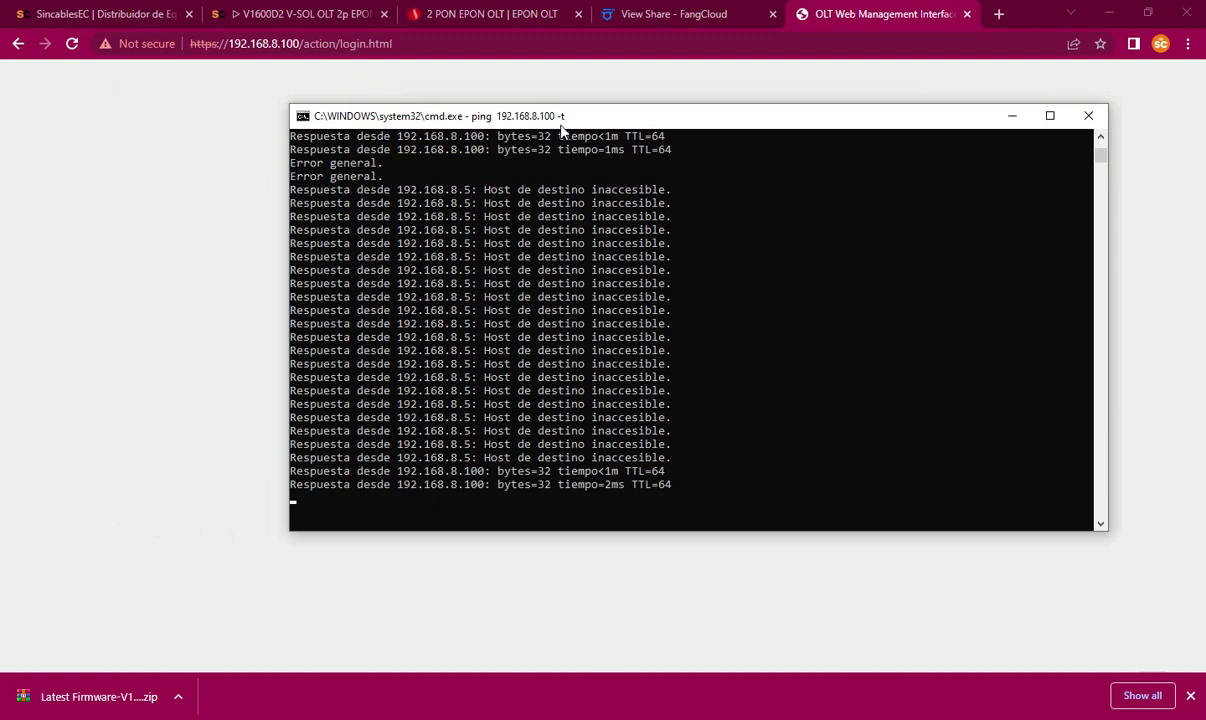
click(1012, 116)
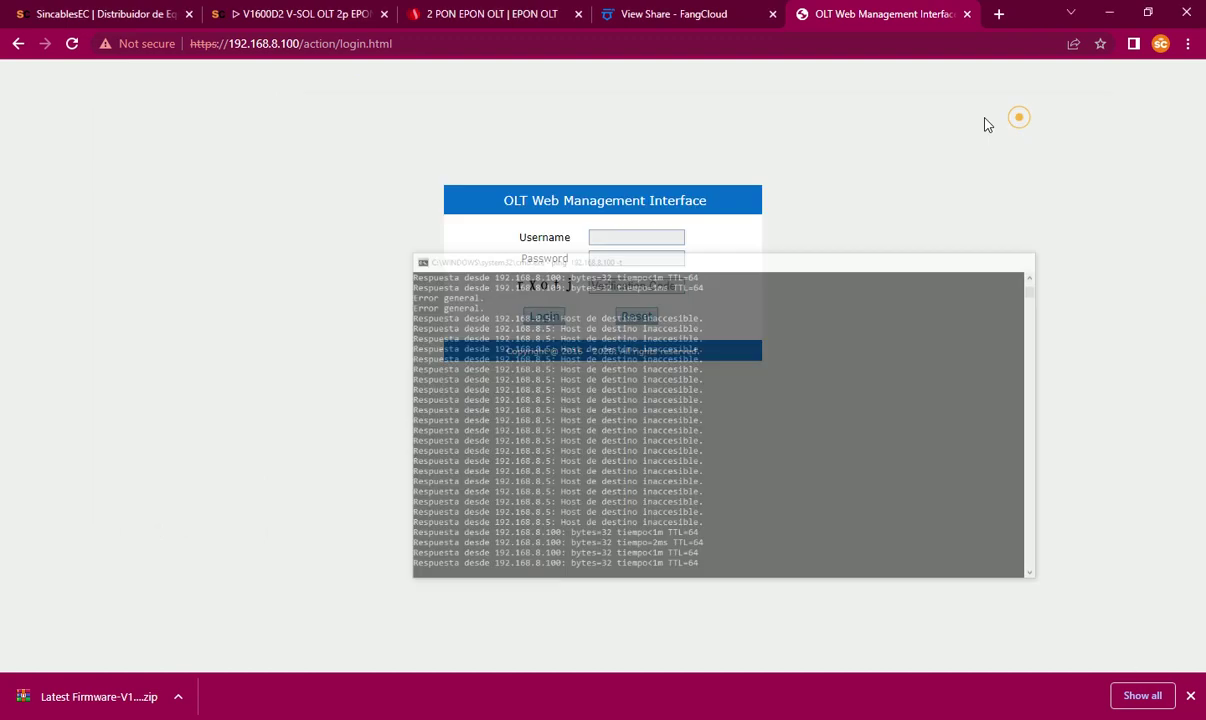
click(624, 234)
click(70, 45)
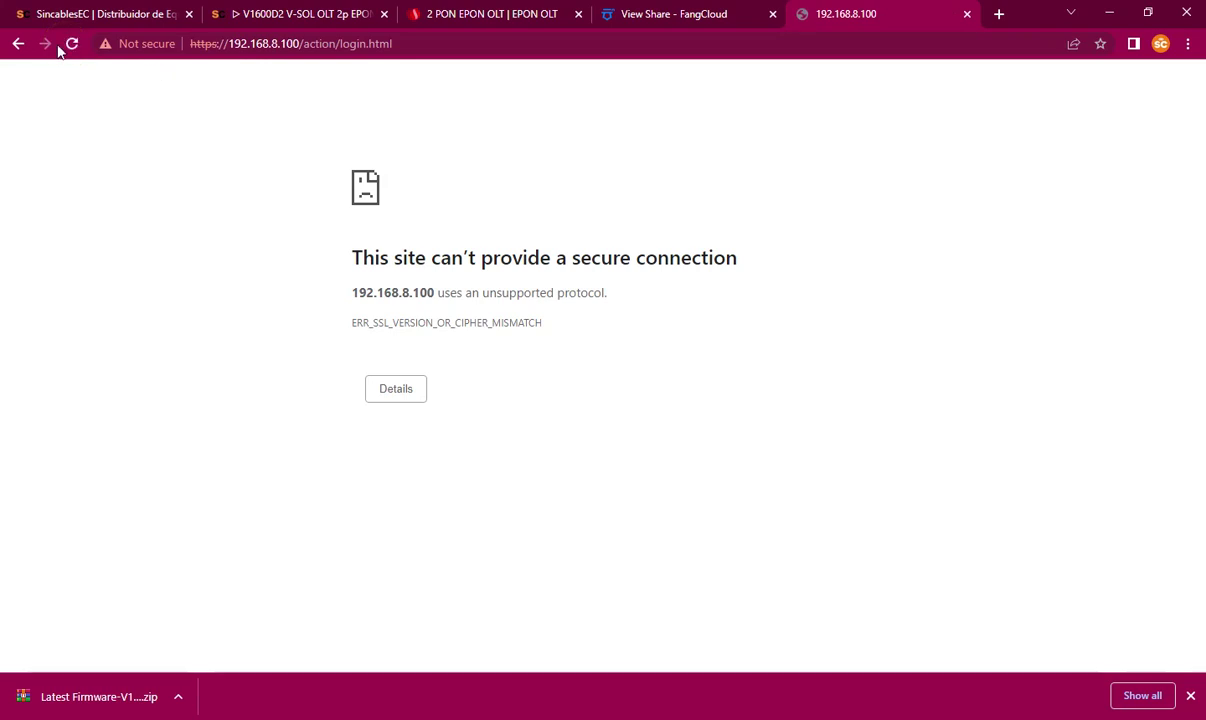
click(70, 43)
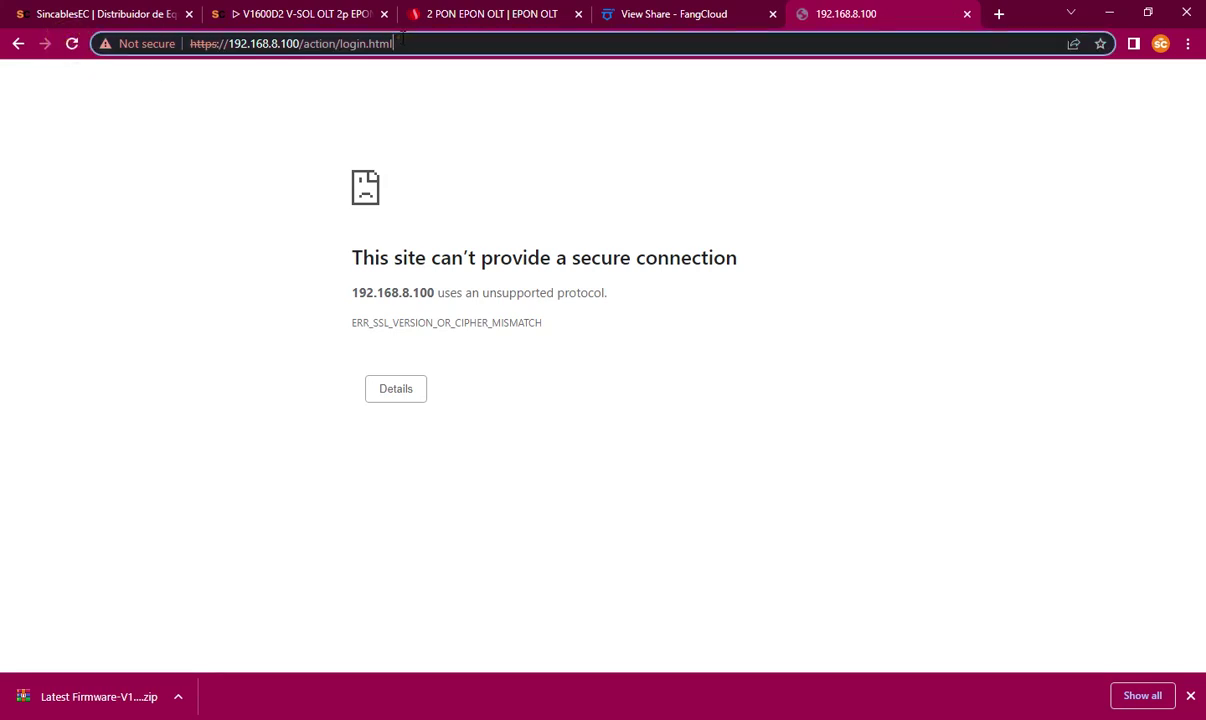
drag(400, 43, 308, 50)
key(BackSpace)
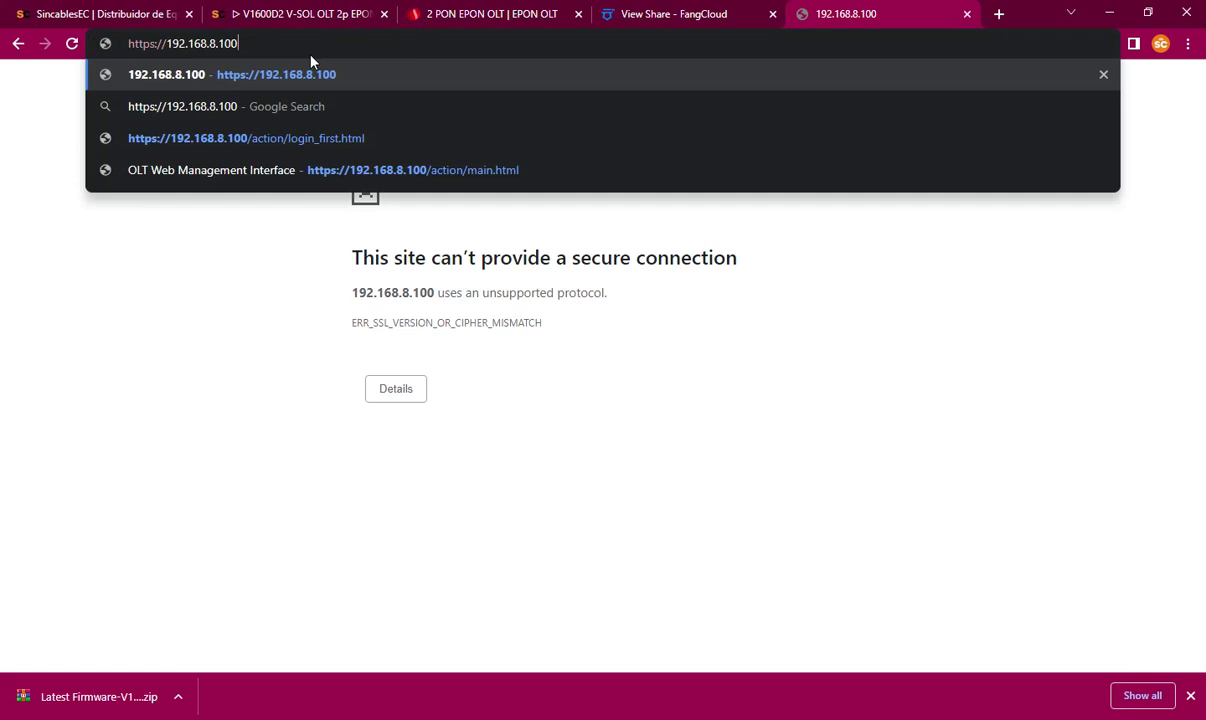
key(Return)
click(70, 43)
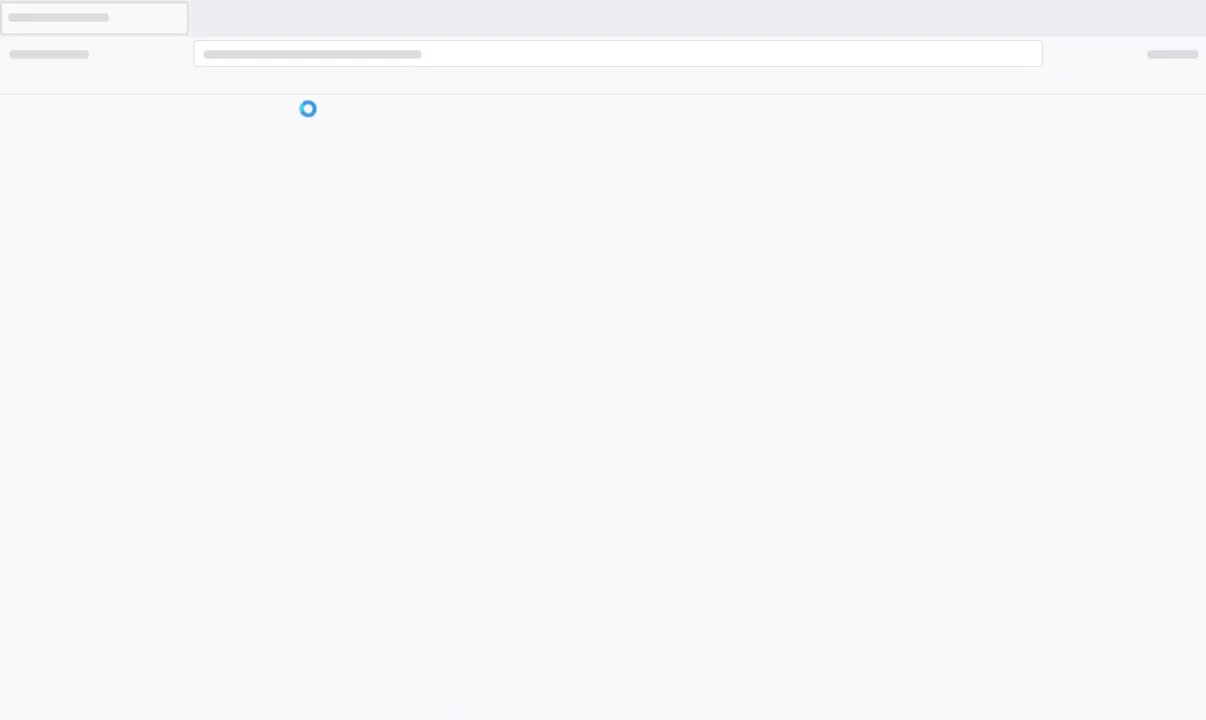
Step: Load 192.168.8.100 in Firefox, reaching a Potential Security Risk warning
click(267, 53)
text(192.168.8.100)
key(Return)
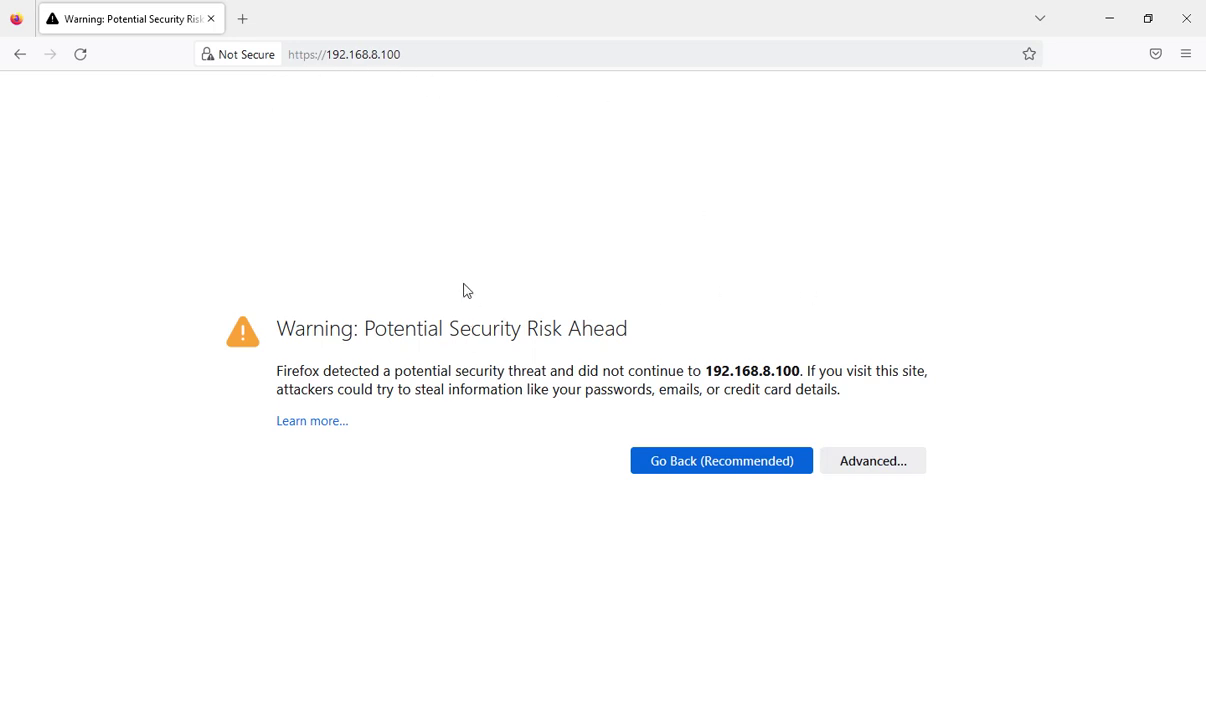
Step: Go to about:config in a new Firefox tab
click(242, 18)
click(345, 54)
text(a)
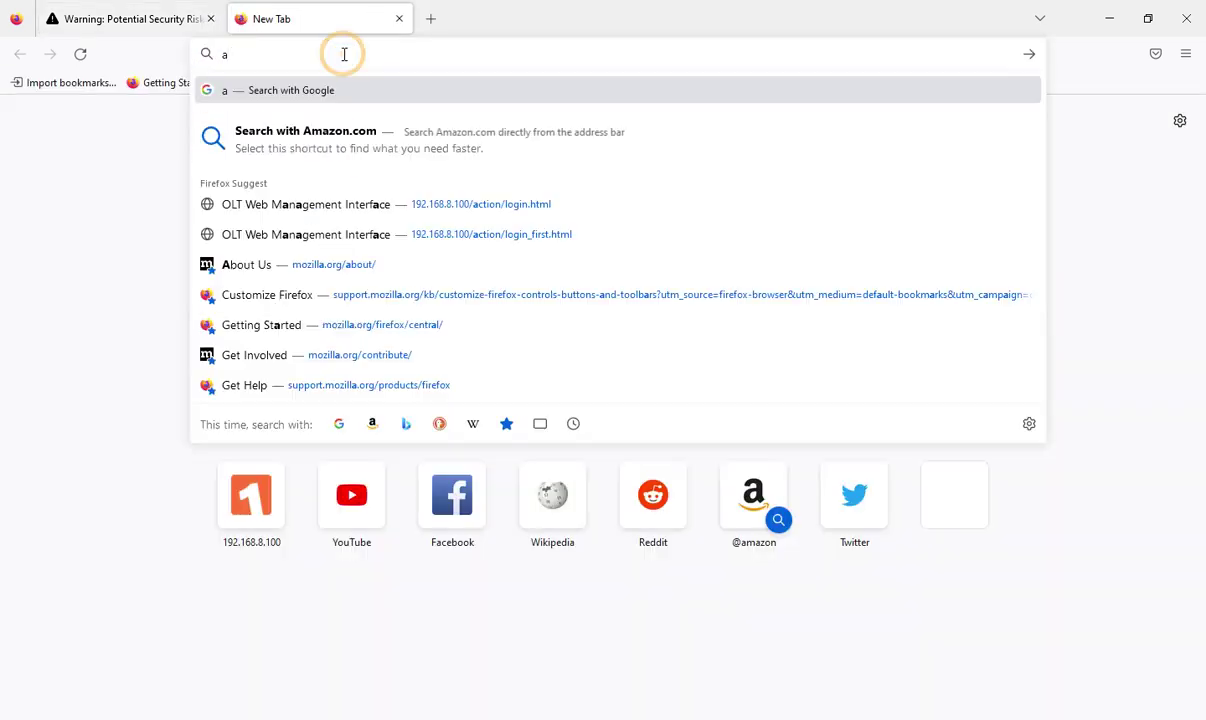
text(bout:confi)
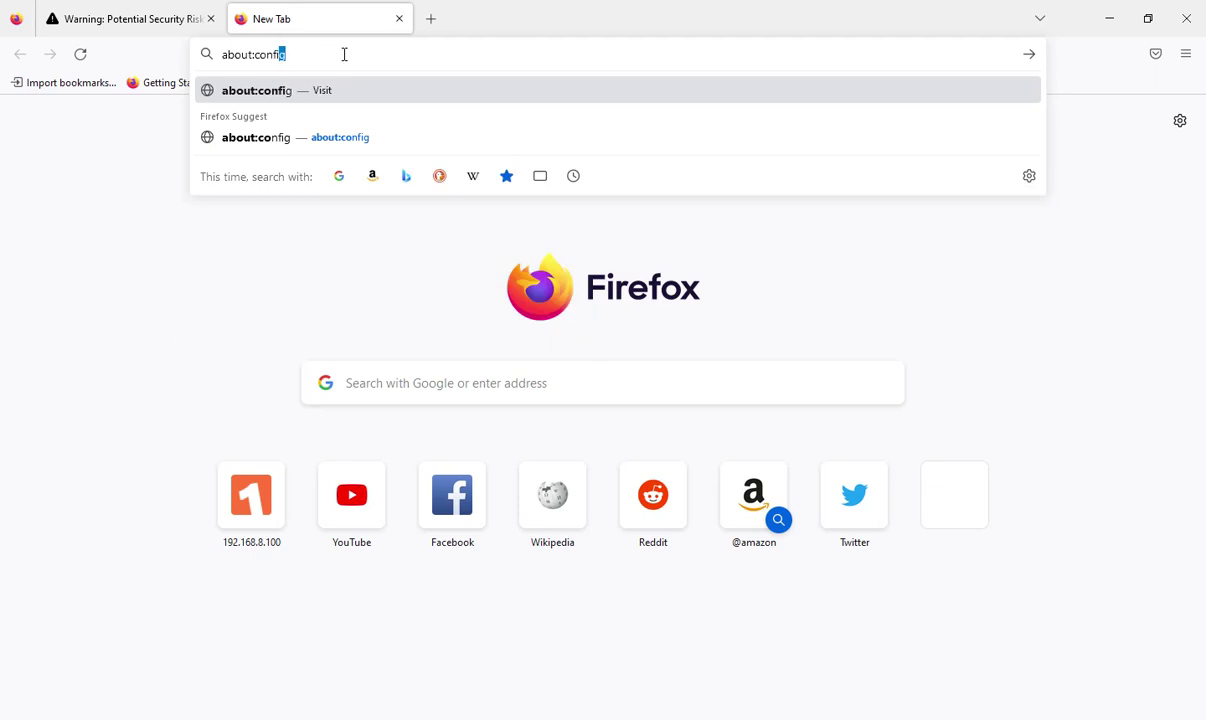
key(Return)
Step: Accept the about:config warning and filter preferences by tls
click(510, 458)
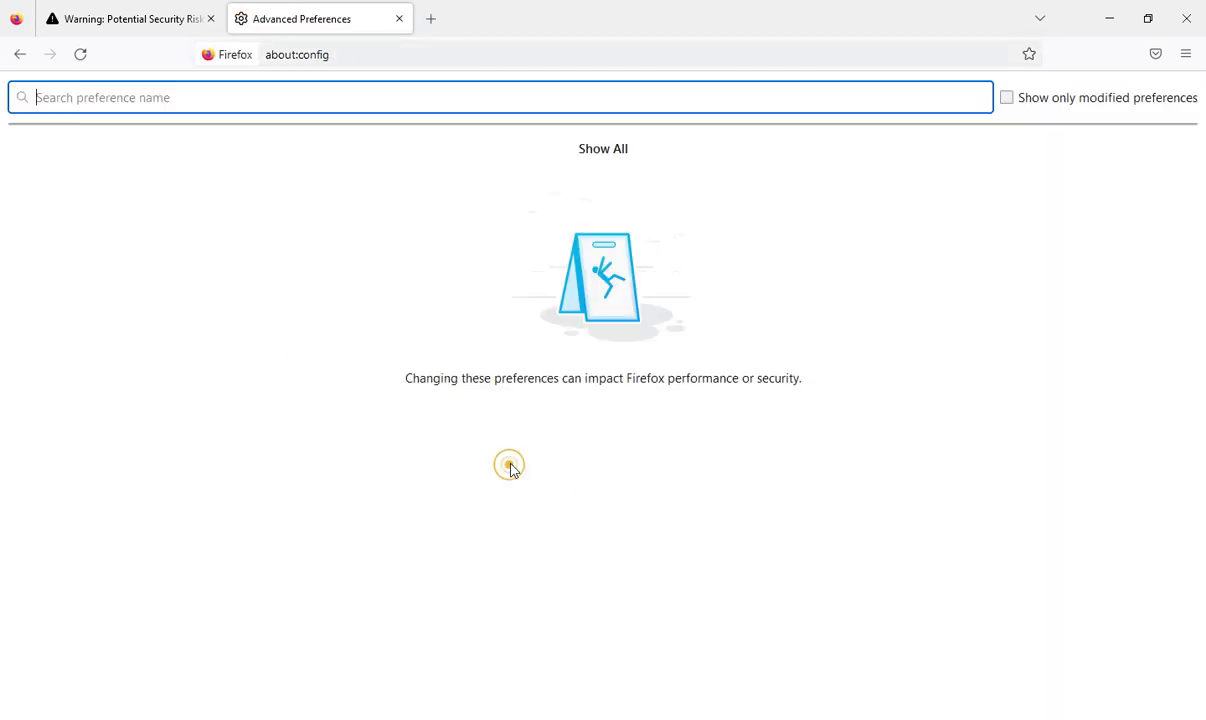
click(402, 97)
text(tls)
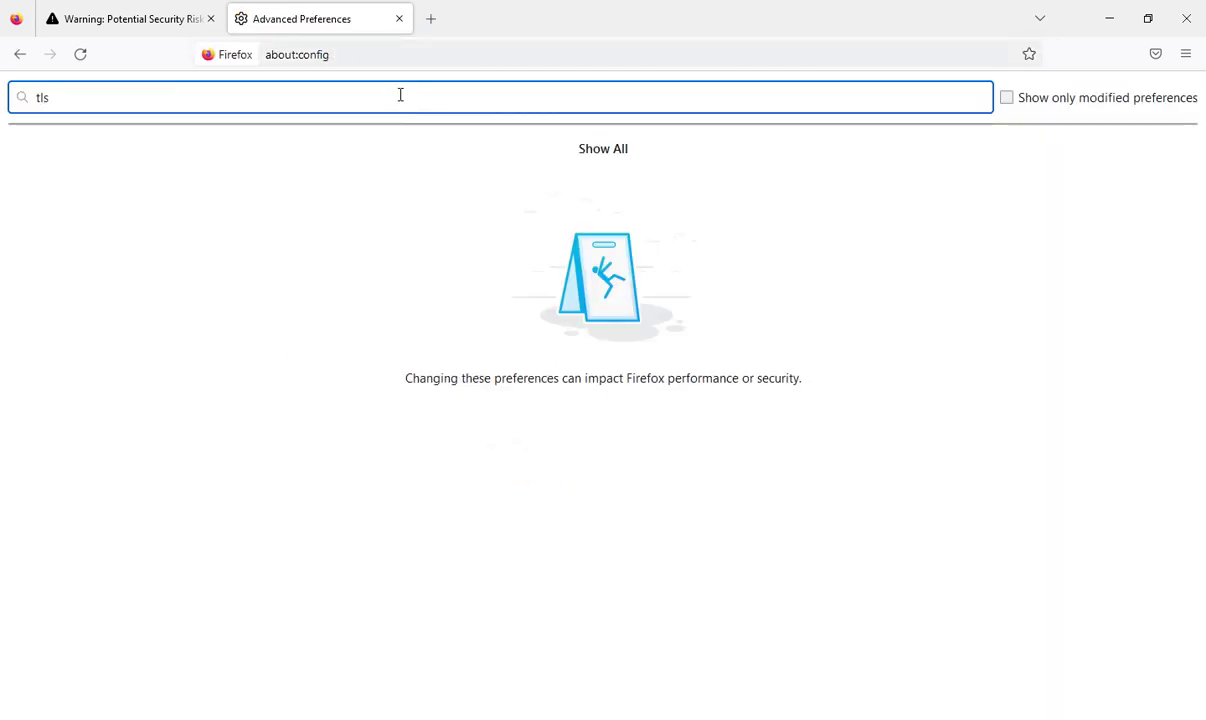
scroll(271, 624, down, 3)
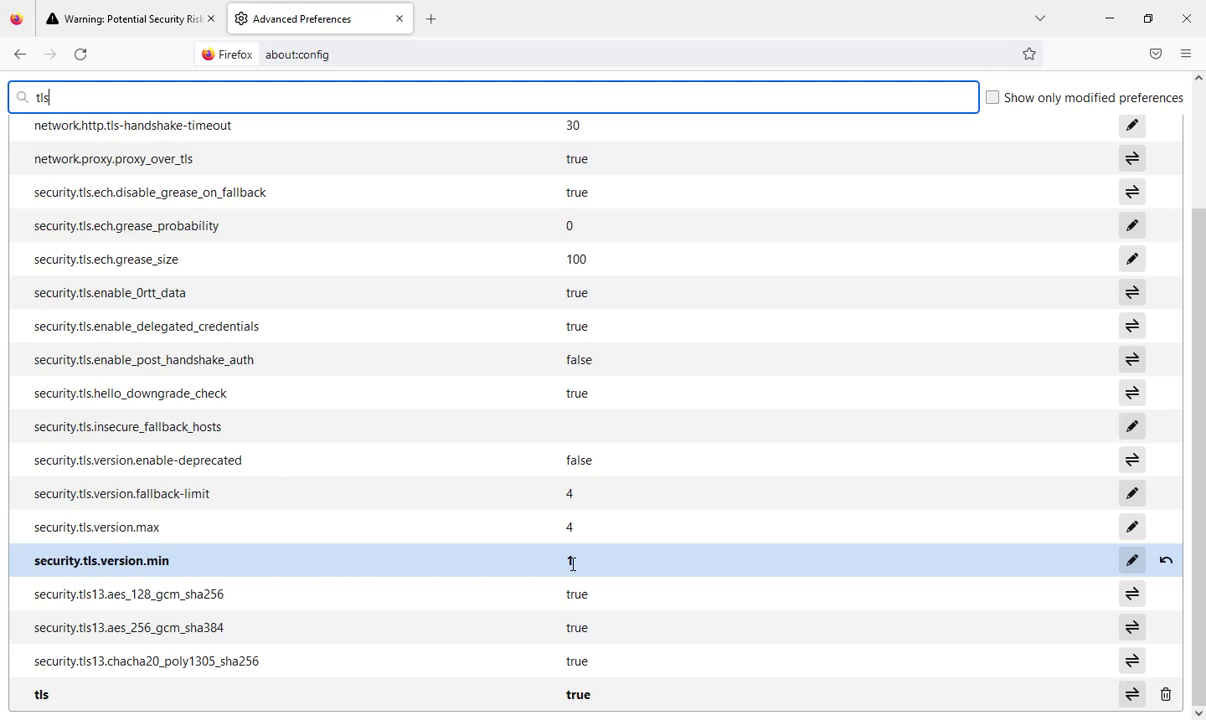
Step: Change security.tls.version.min from 1 to 4
click(1132, 560)
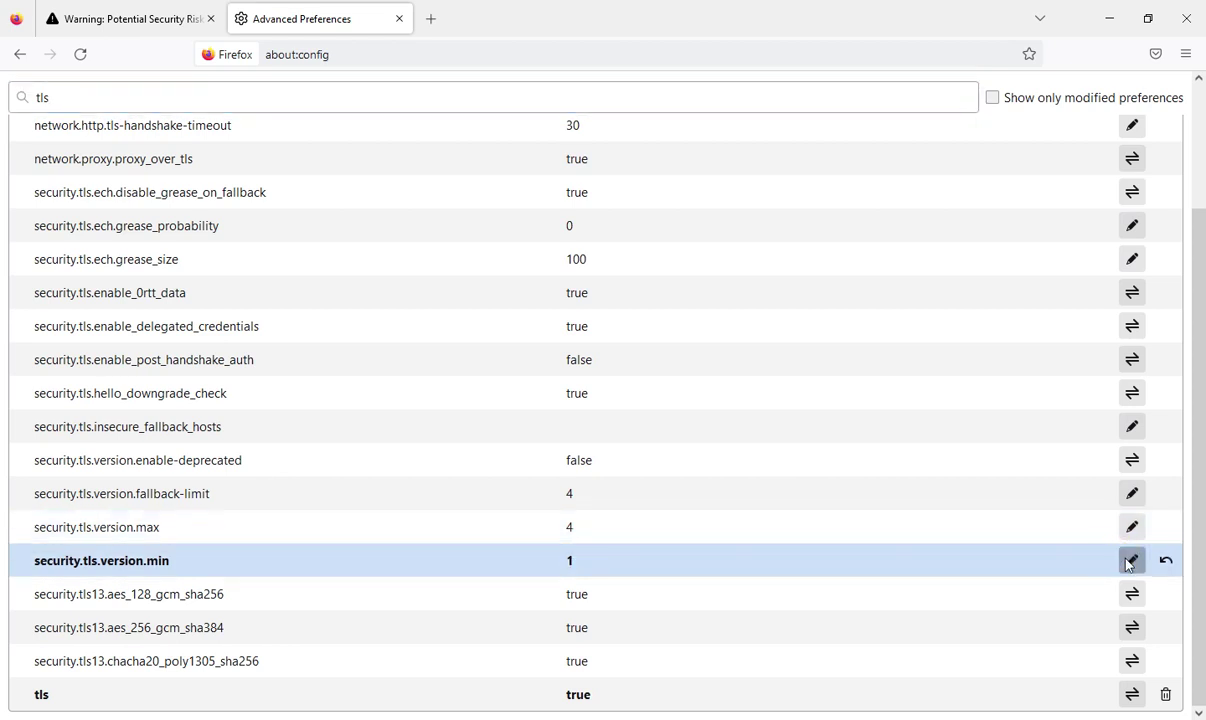
click(1128, 561)
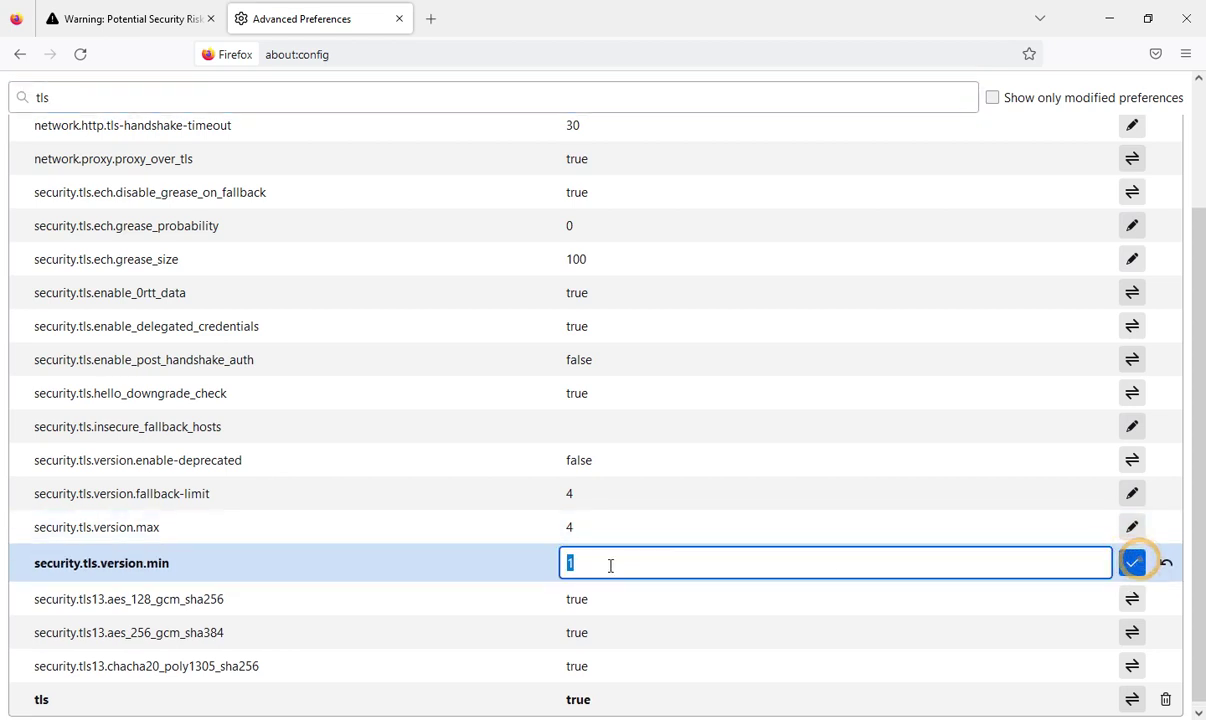
text(4)
click(1131, 562)
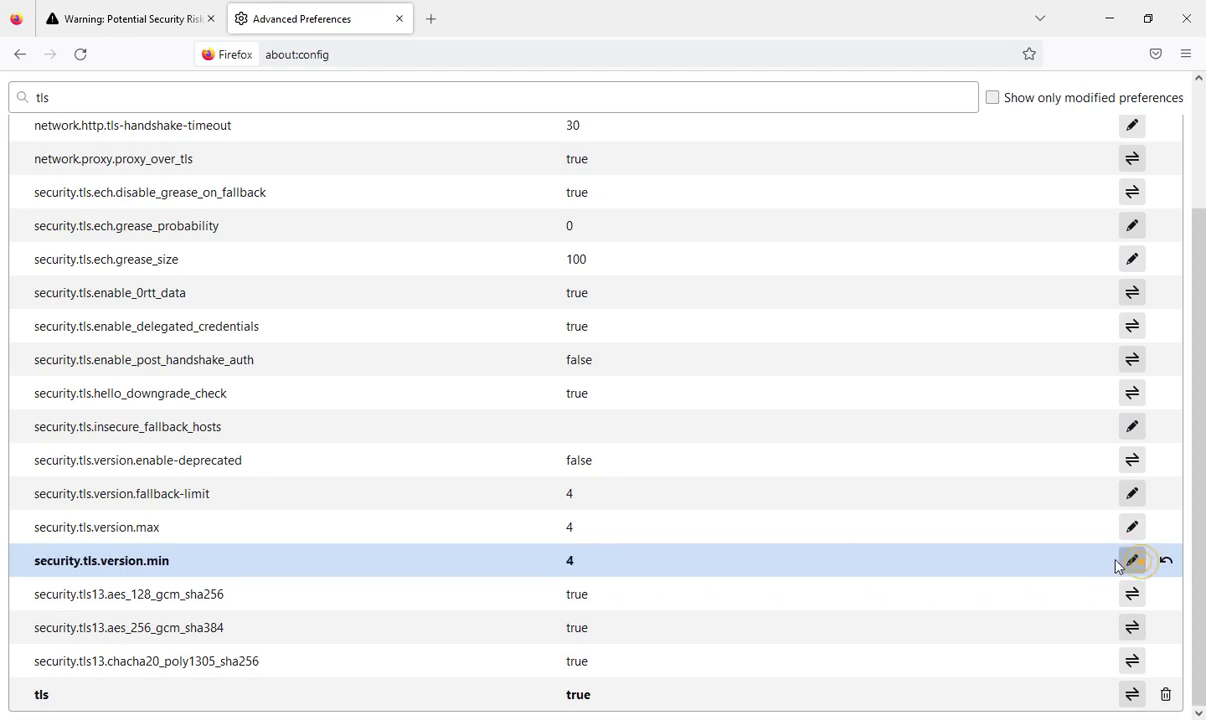
click(175, 16)
Step: Reload the OLT tab, restore default security settings, and try 192.168.8.100 again
click(80, 54)
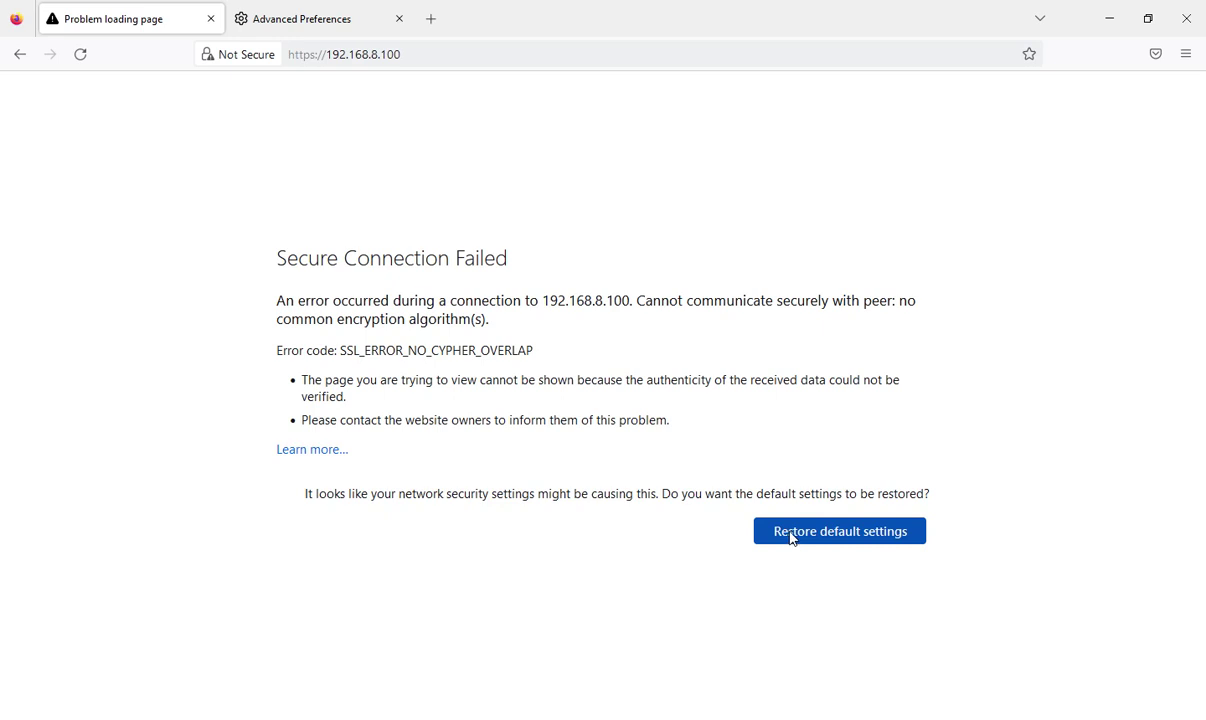
click(862, 538)
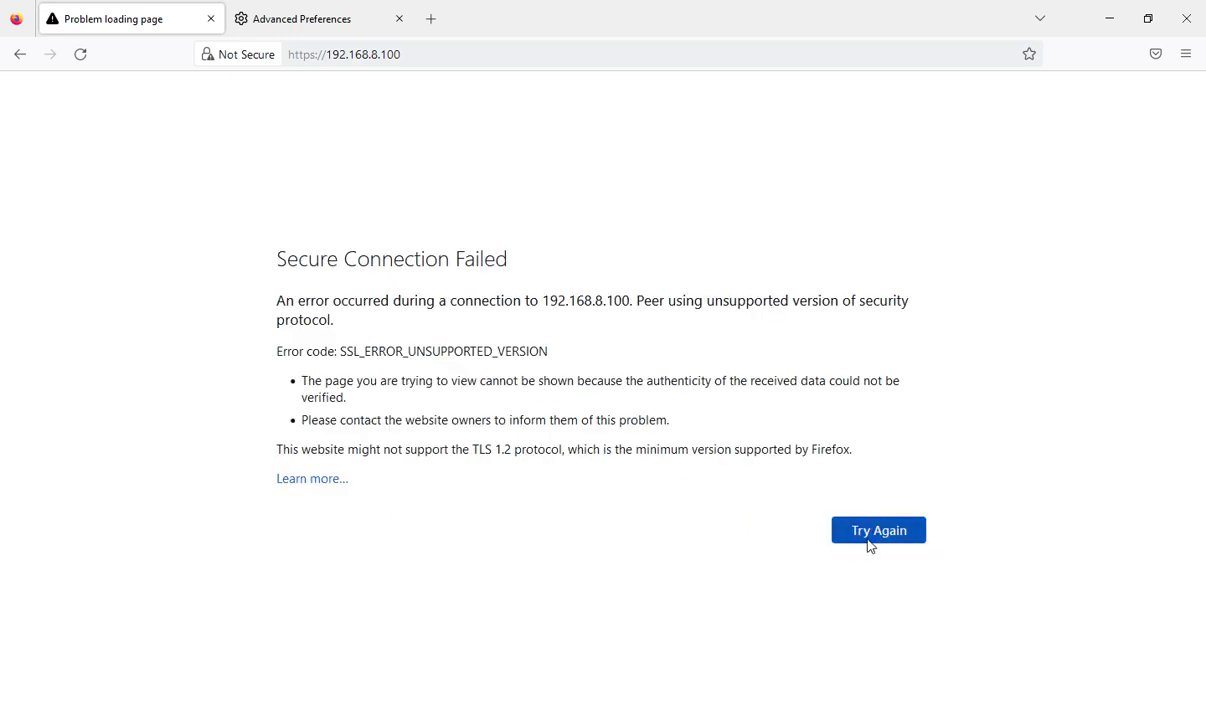
click(866, 536)
Step: Check the Learn more help article on the SSL_ERROR_UNSUPPORTED_VERSION failure
click(325, 480)
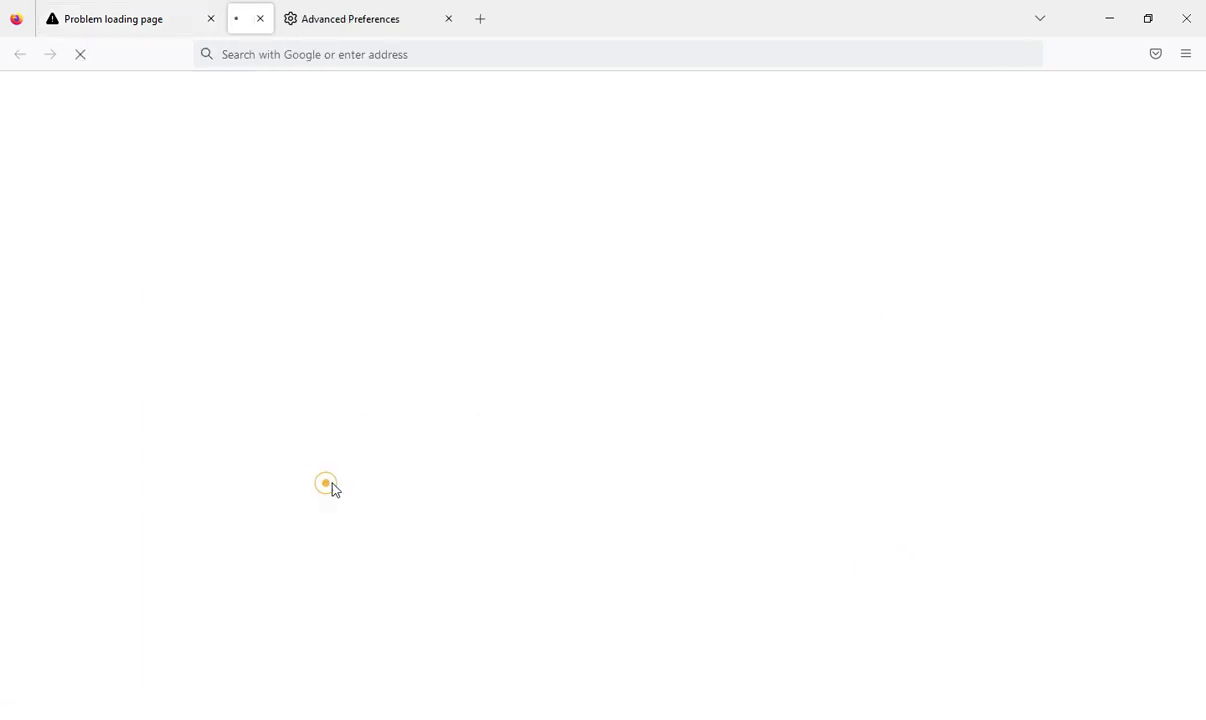
click(399, 18)
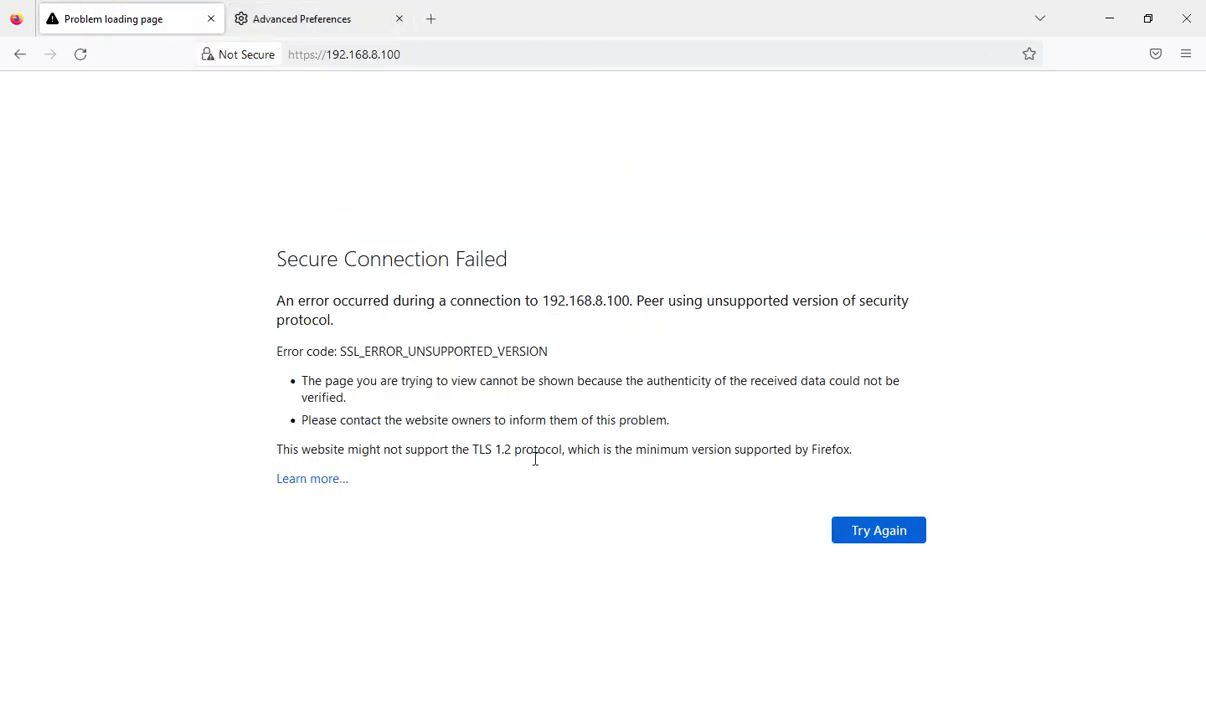
click(853, 538)
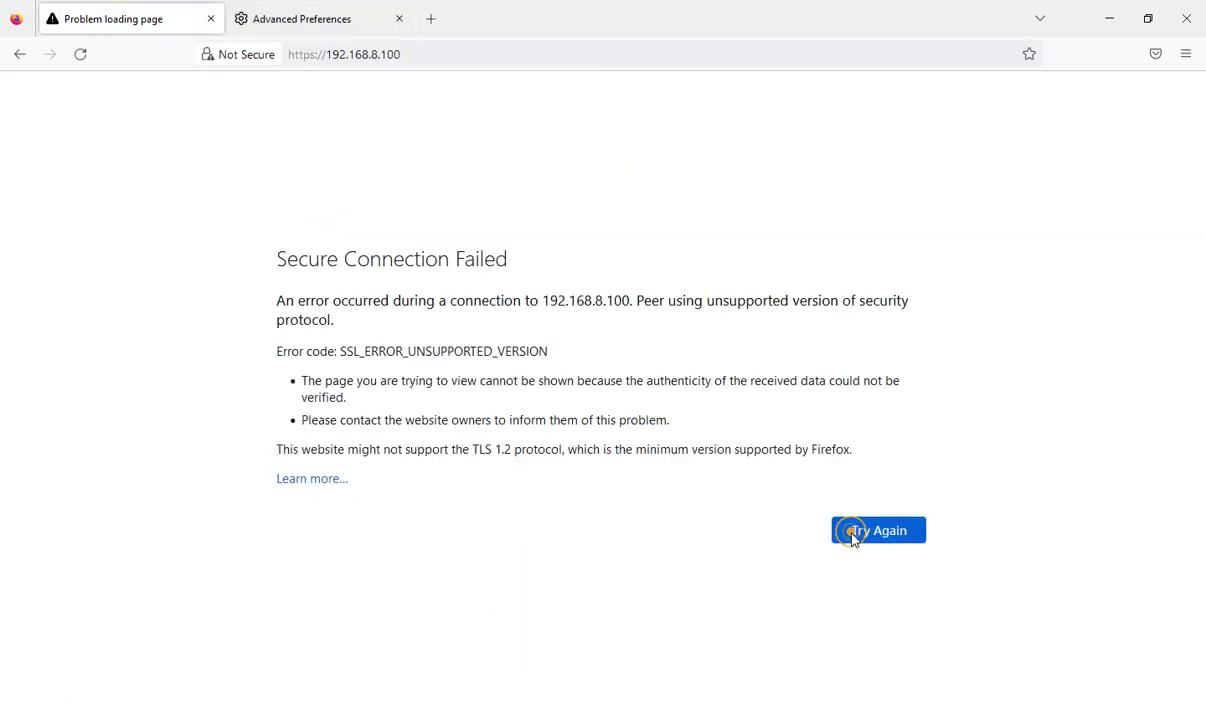
click(429, 20)
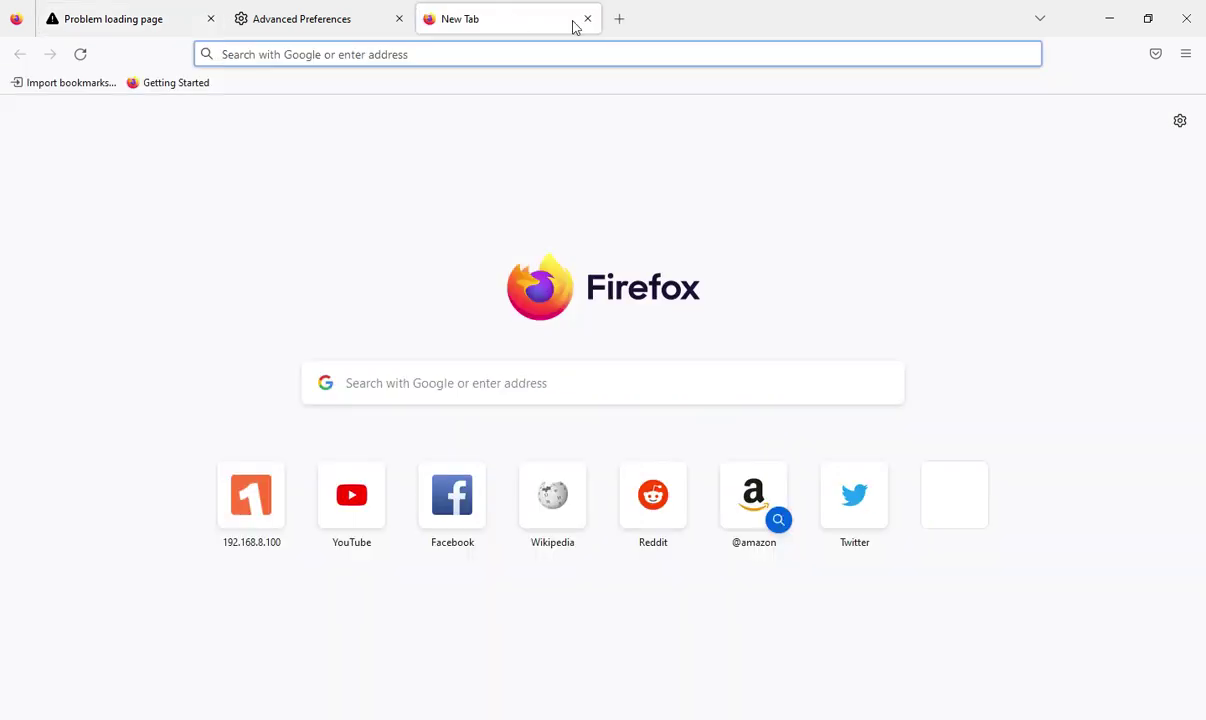
Step: Change security.tls.version.min back to 1
click(584, 20)
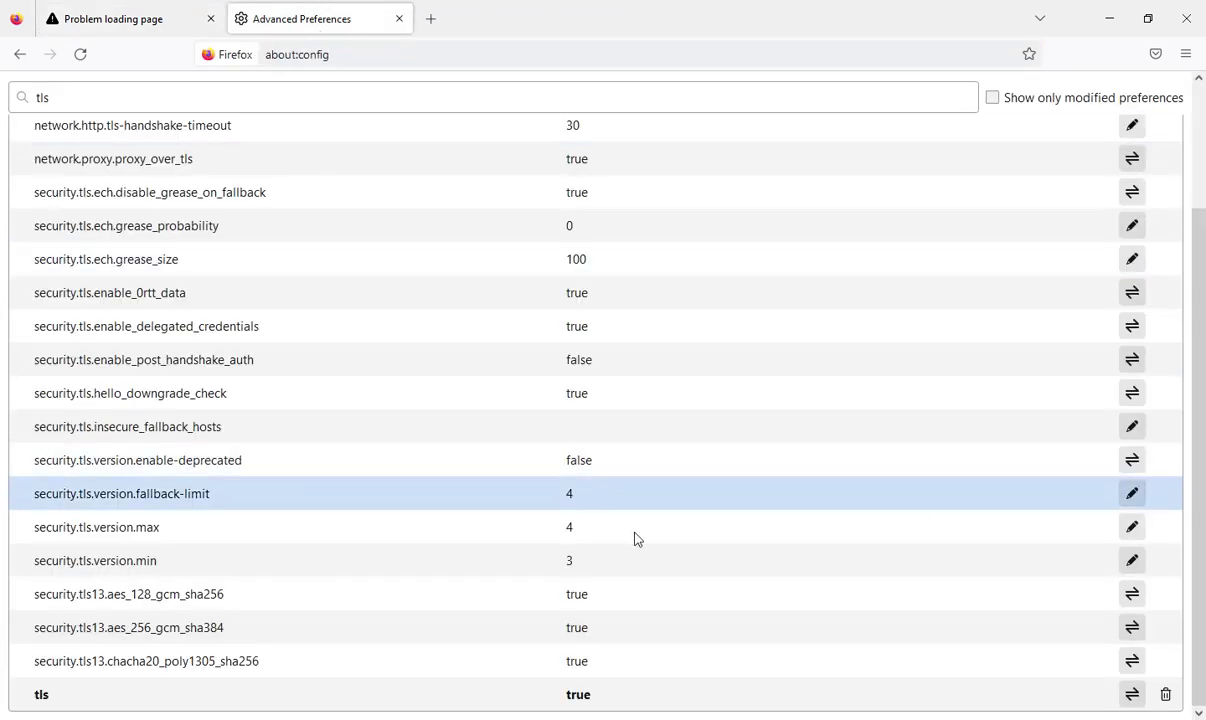
click(1132, 560)
text(1)
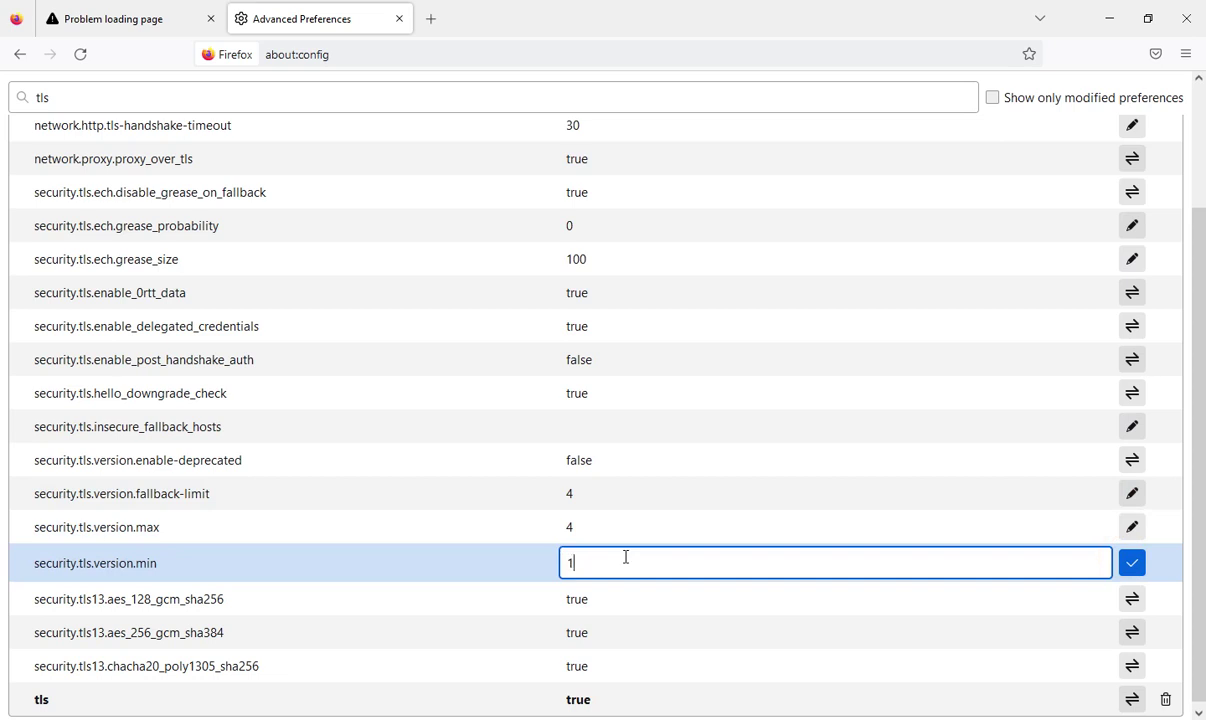
click(1131, 563)
Step: Reload the 192.168.8.100 tab and expand the certificate warning's Advanced details
click(192, 12)
click(78, 58)
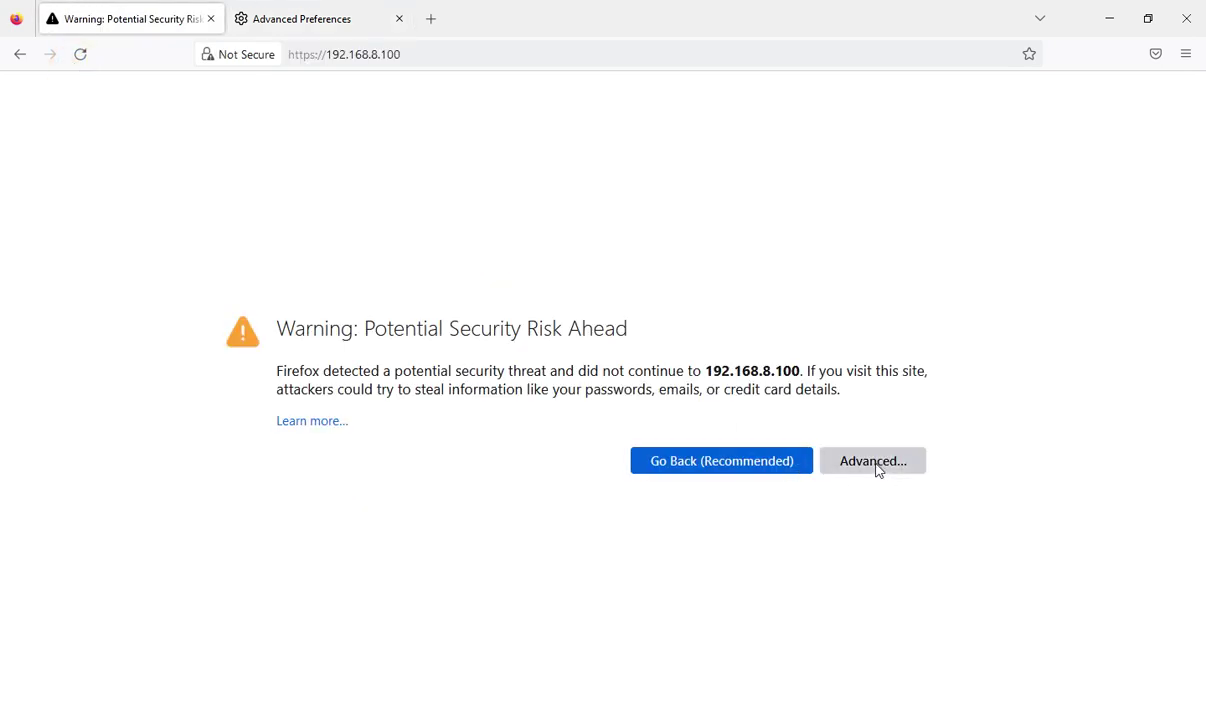
click(873, 465)
Step: Accept the self-signed certificate and clear the autofilled password on the OLT login form
click(792, 664)
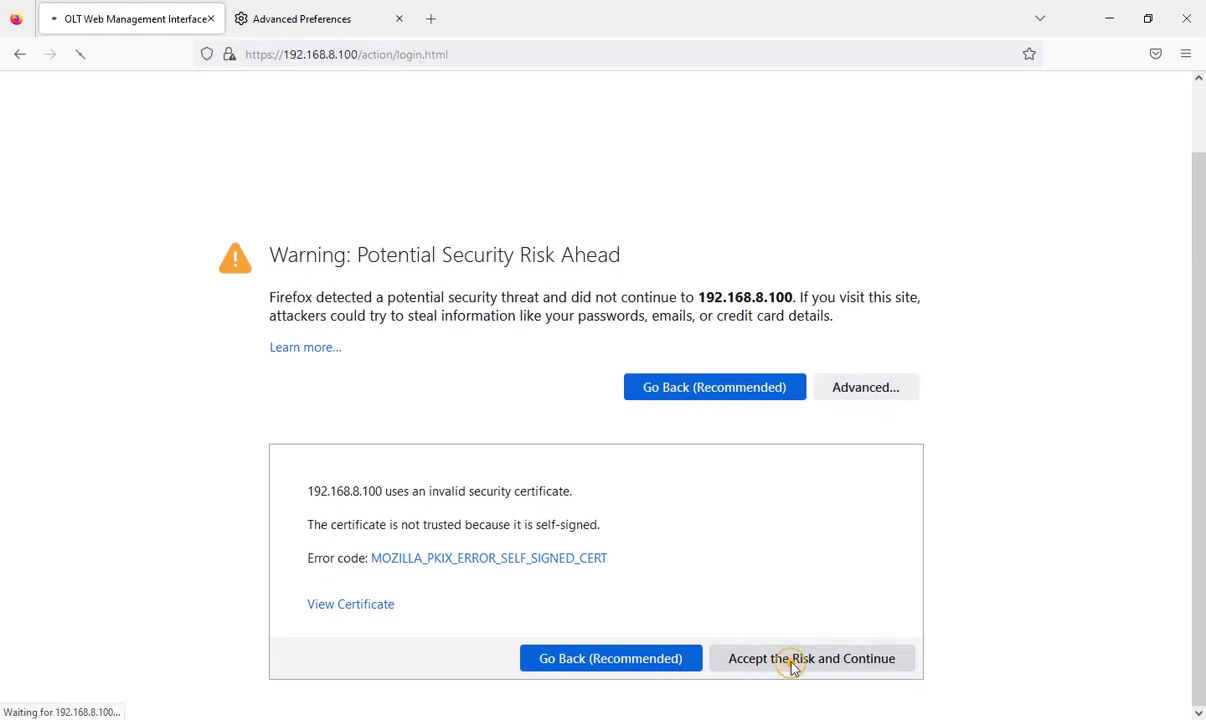
click(620, 266)
drag(685, 295, 576, 301)
key(BackSpace)
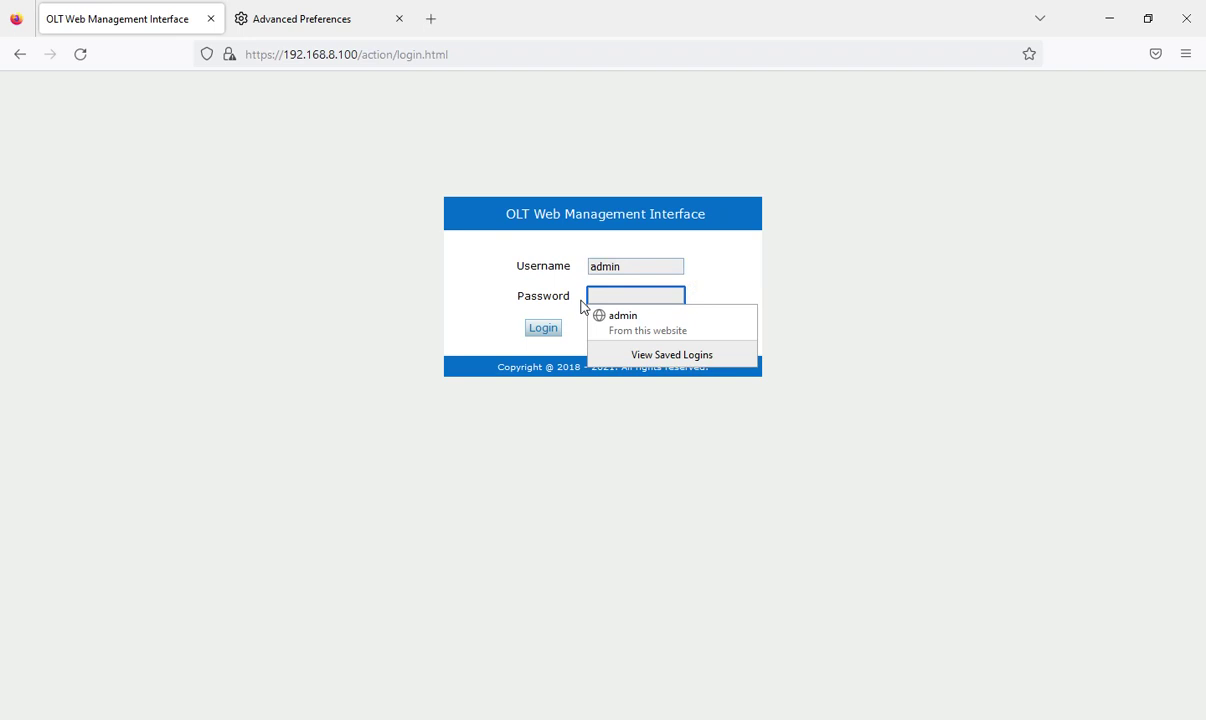
click(700, 287)
Step: Enter the password, log in without updating the saved login, and highlight firmware V2.03.57R_IPv6
click(660, 297)
text(adm)
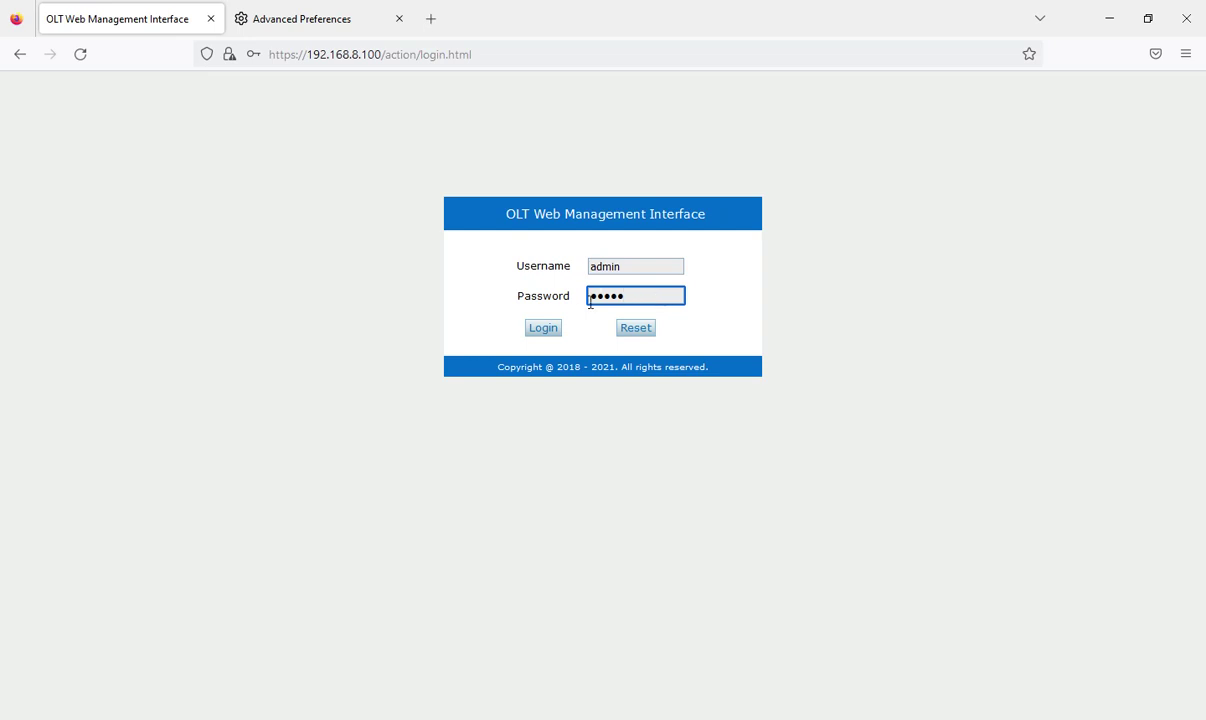
click(543, 328)
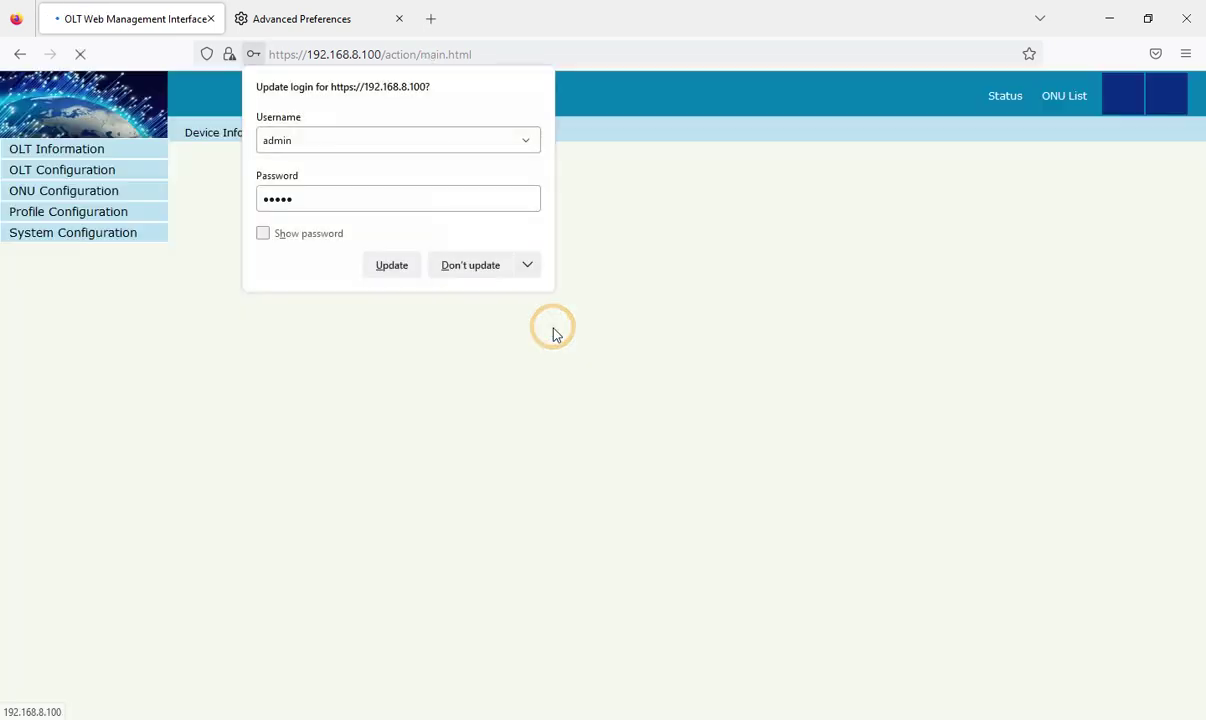
click(467, 263)
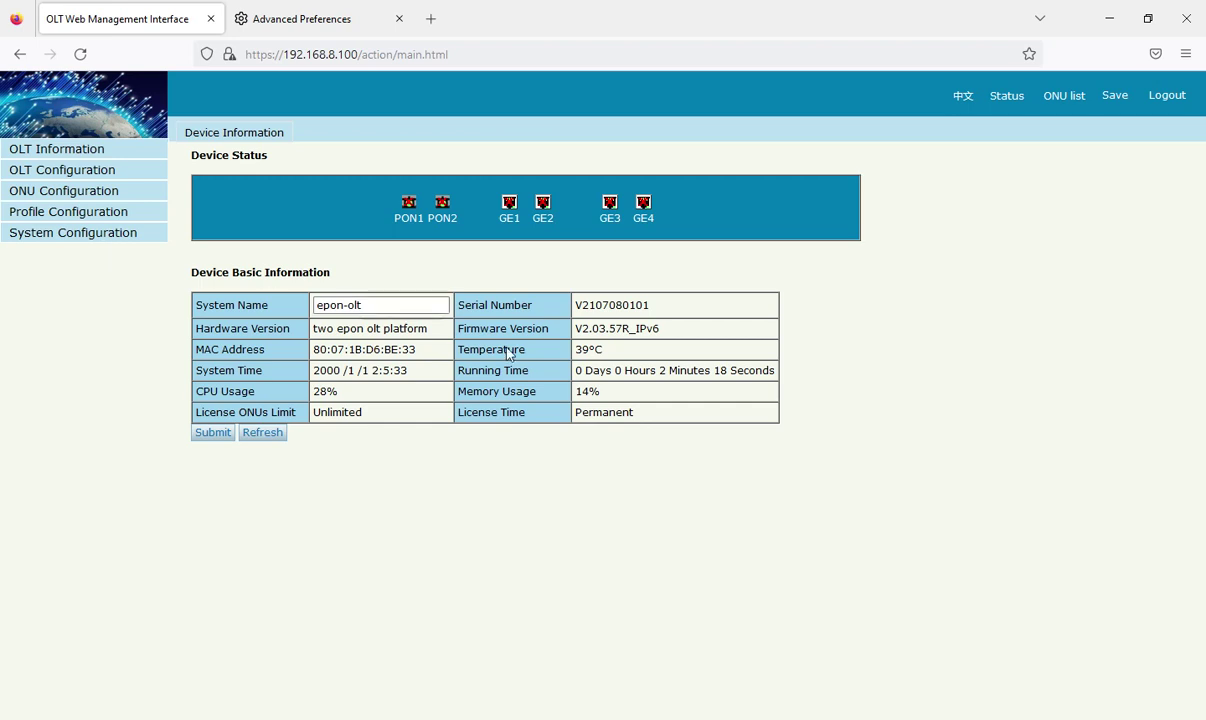
drag(662, 328, 580, 333)
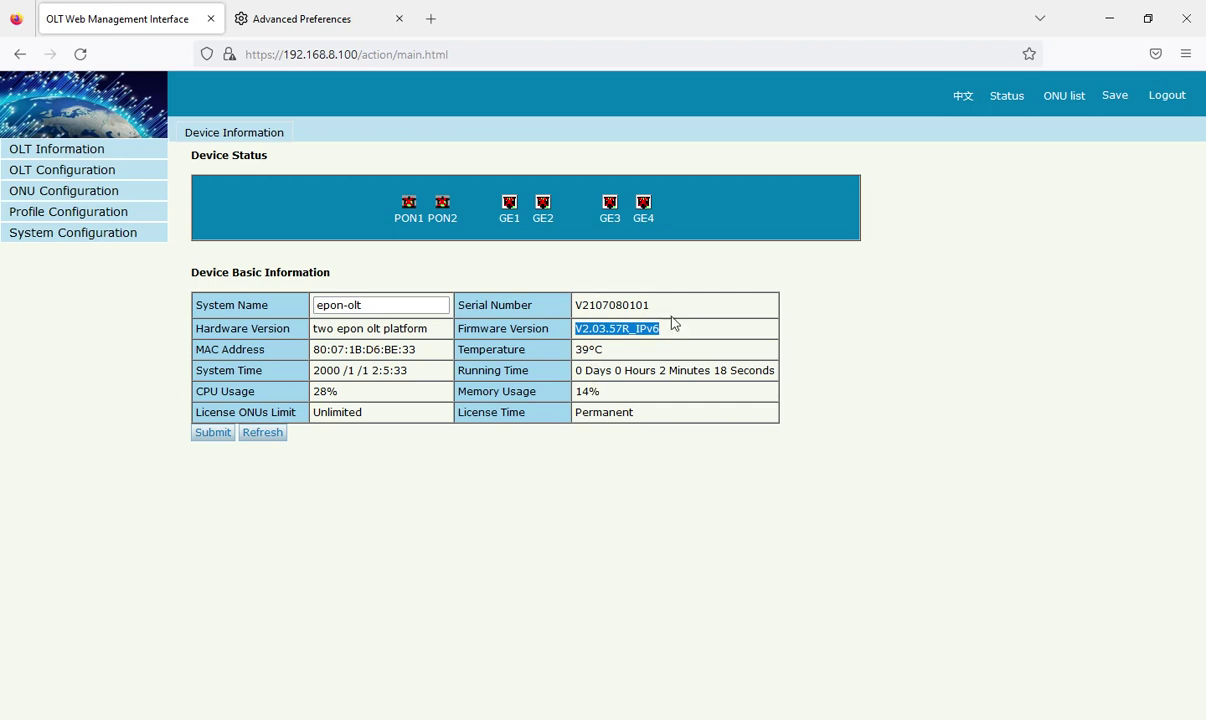
Step: Upgrade with V1600D_UBI_IMG_V2.03.74R.221202175517_ANY.ubi from Device Management, with Reboot After Upgrade ticked
click(122, 234)
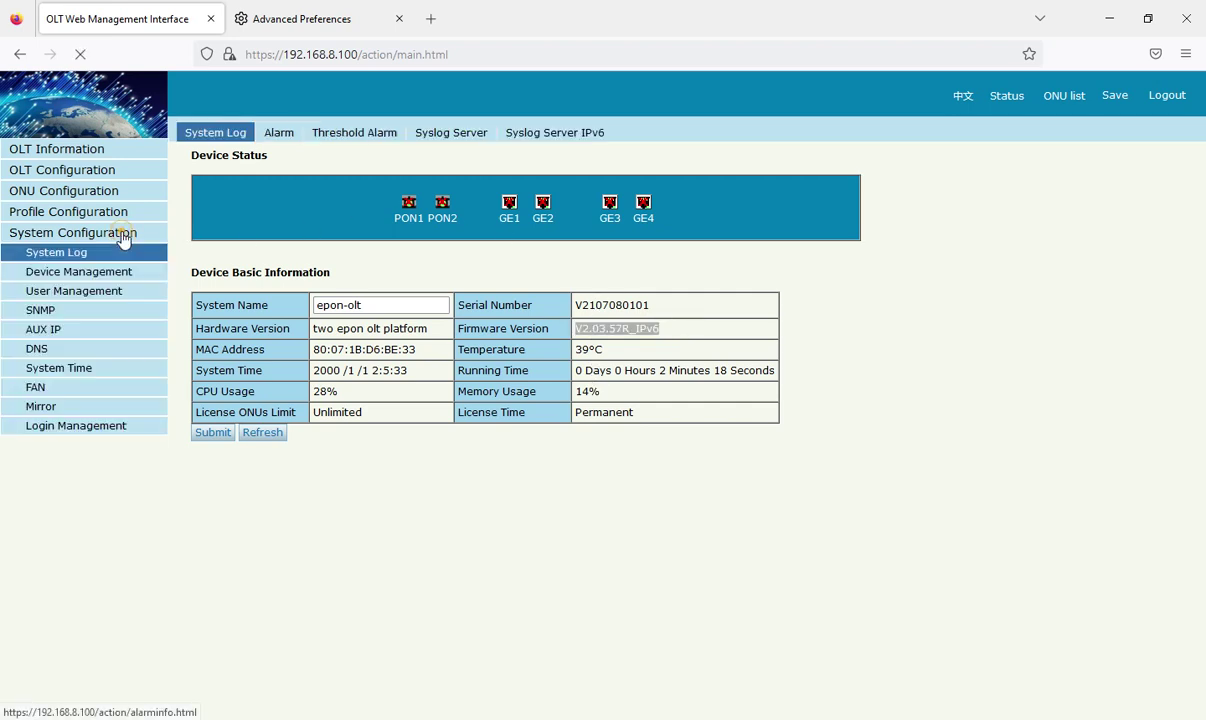
click(101, 271)
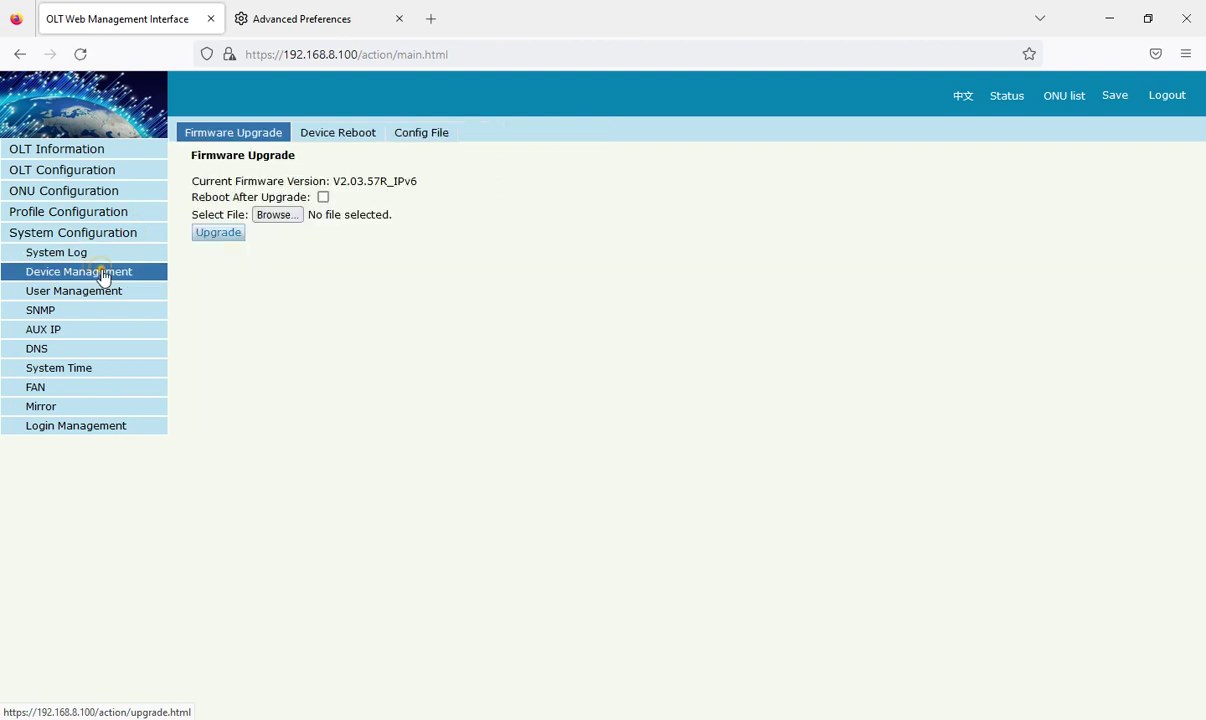
click(322, 197)
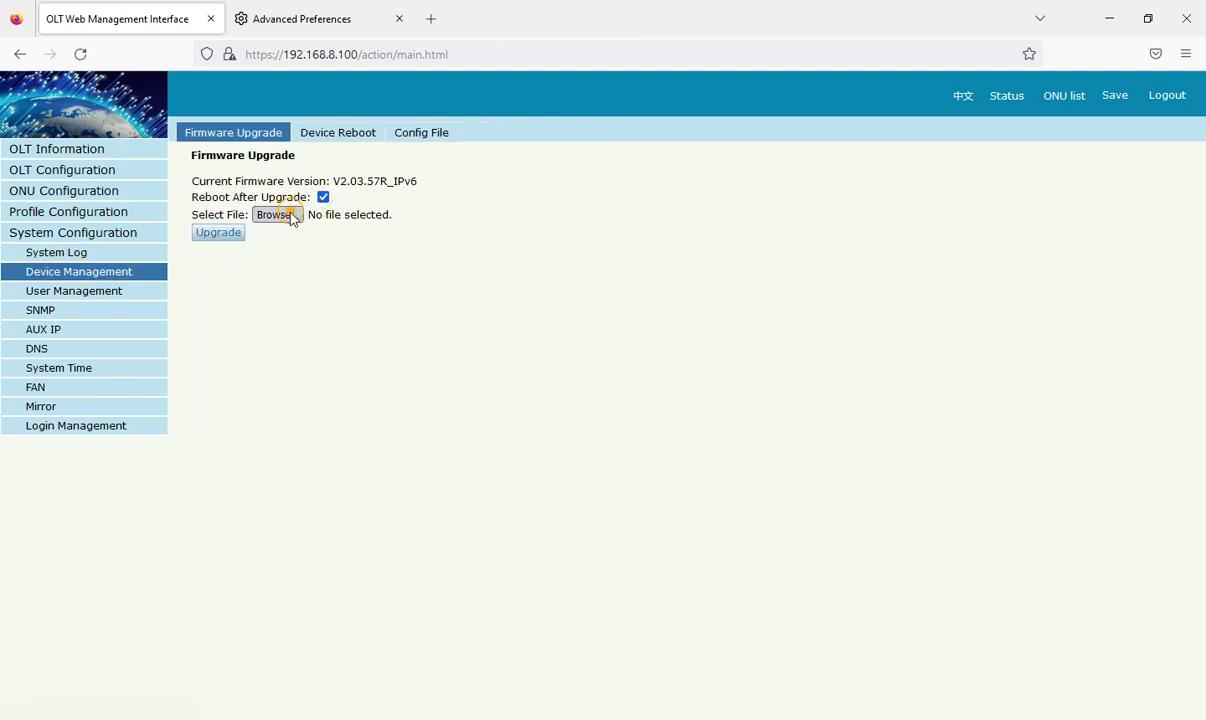
click(298, 215)
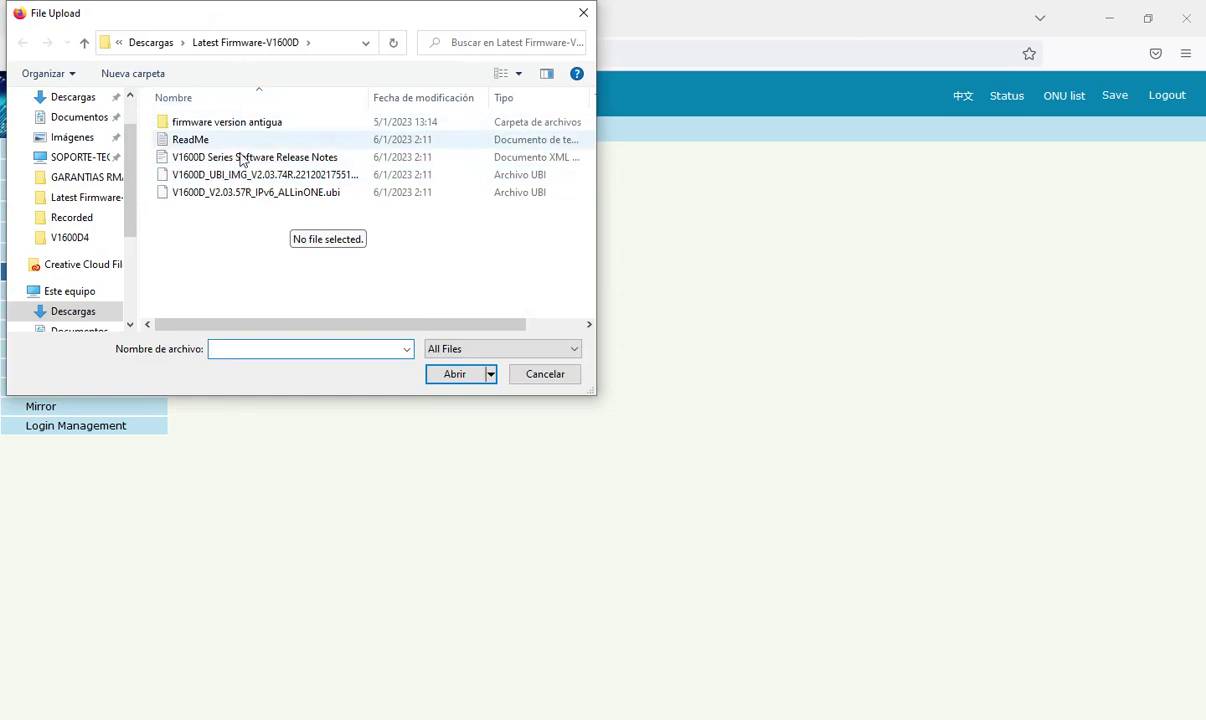
click(268, 177)
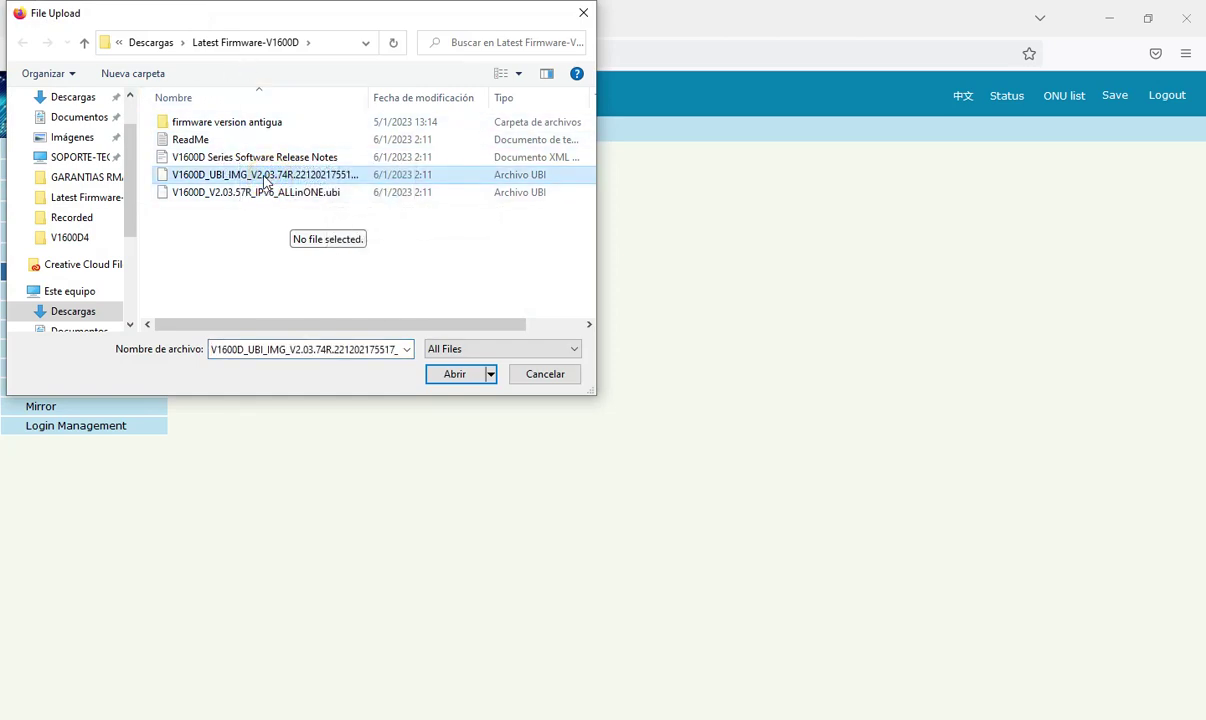
click(462, 374)
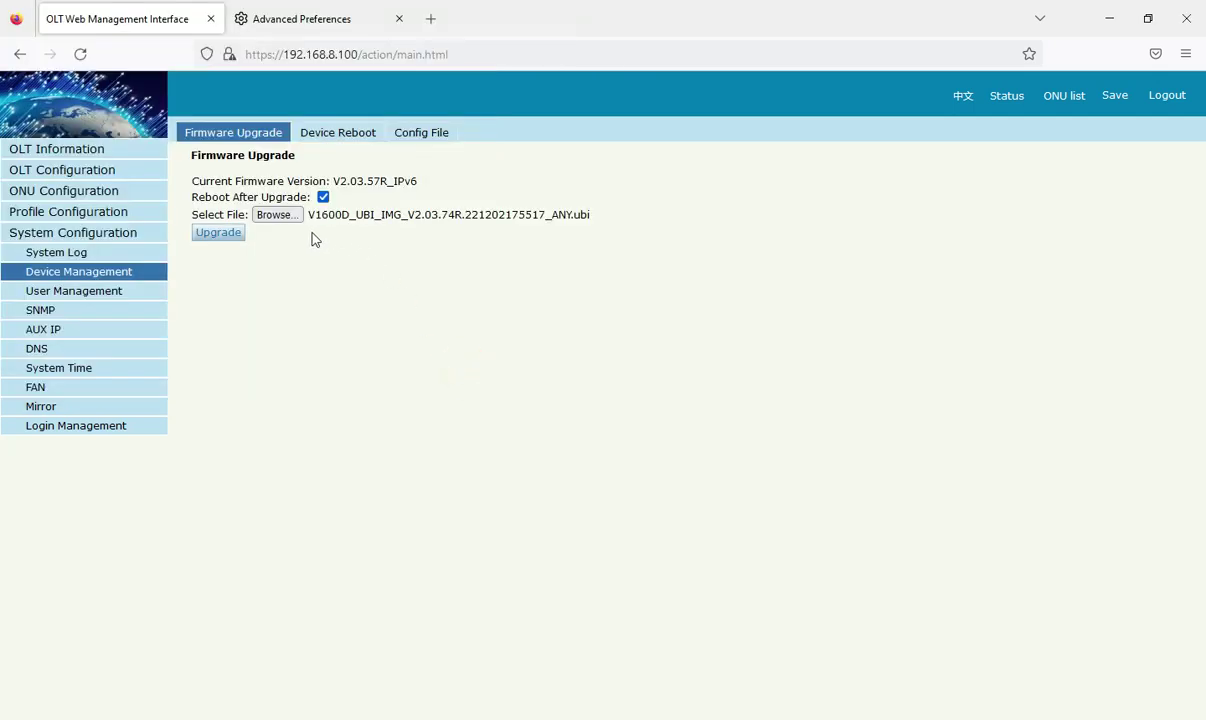
click(230, 233)
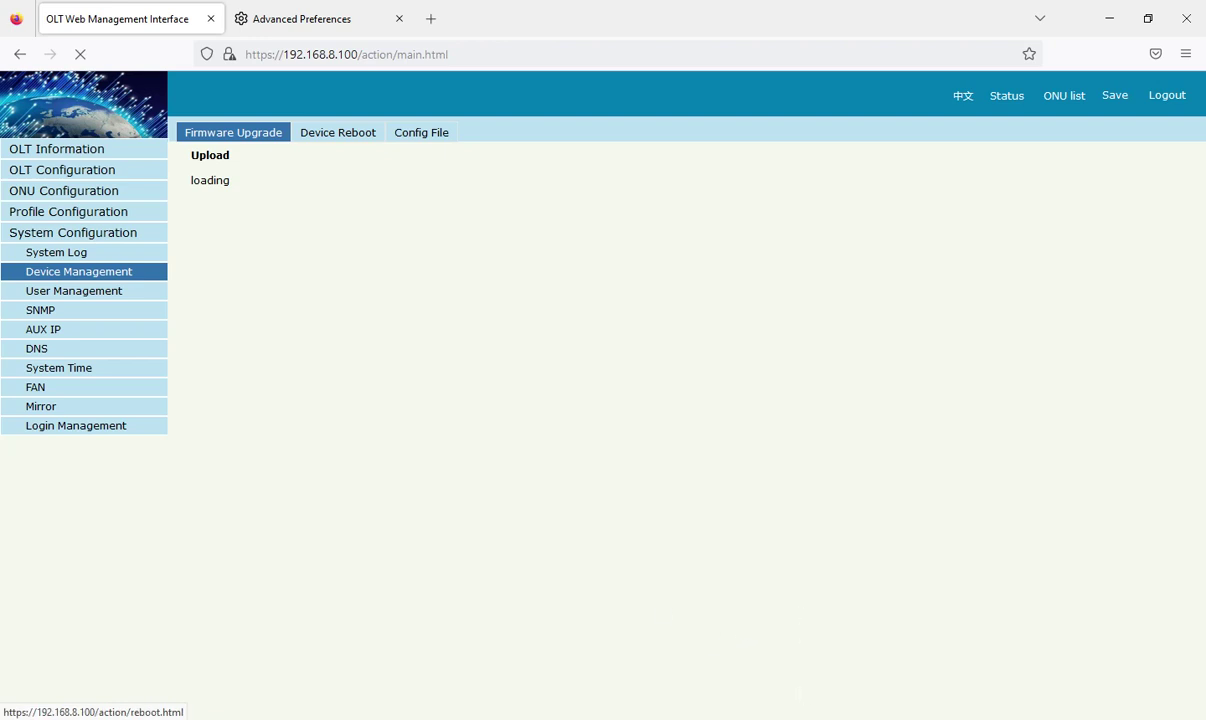
Step: Place the ping 192.168.8.100 -t window over the browser to watch the OLT drop offline
click(810, 716)
drag(528, 121, 543, 174)
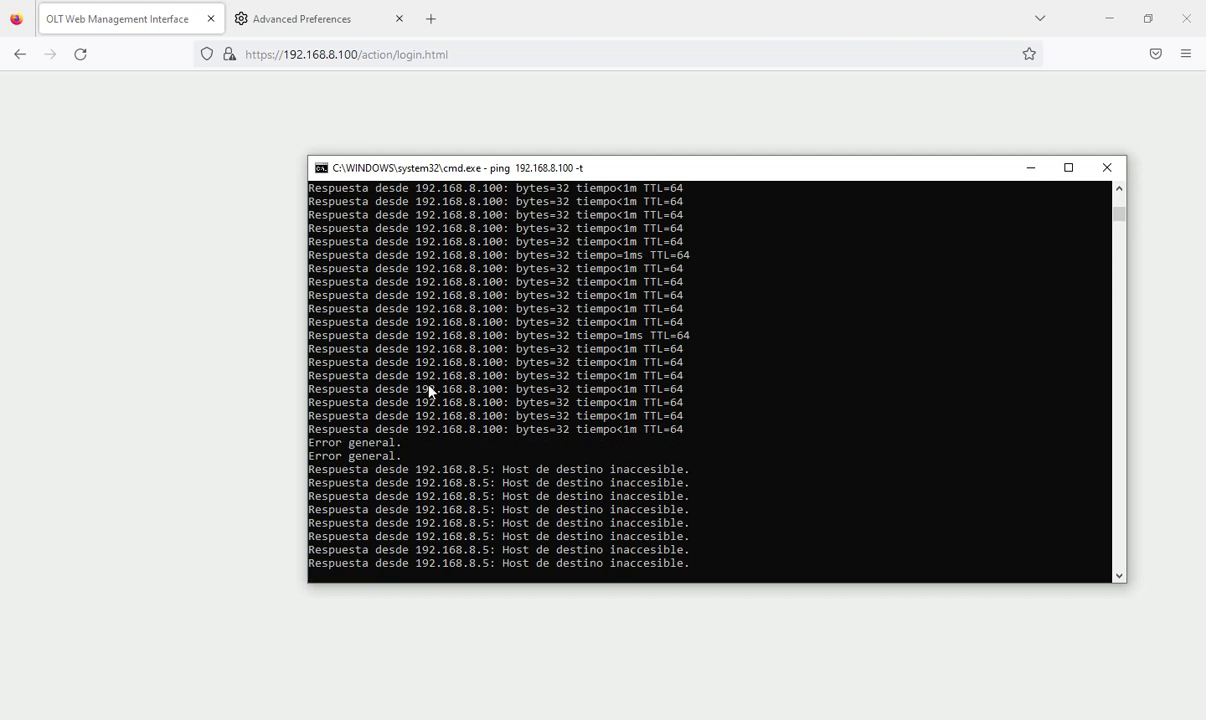
Step: Monitor the ping until 192.168.8.100 replies again, then return to Chrome's OLT address bar
click(645, 719)
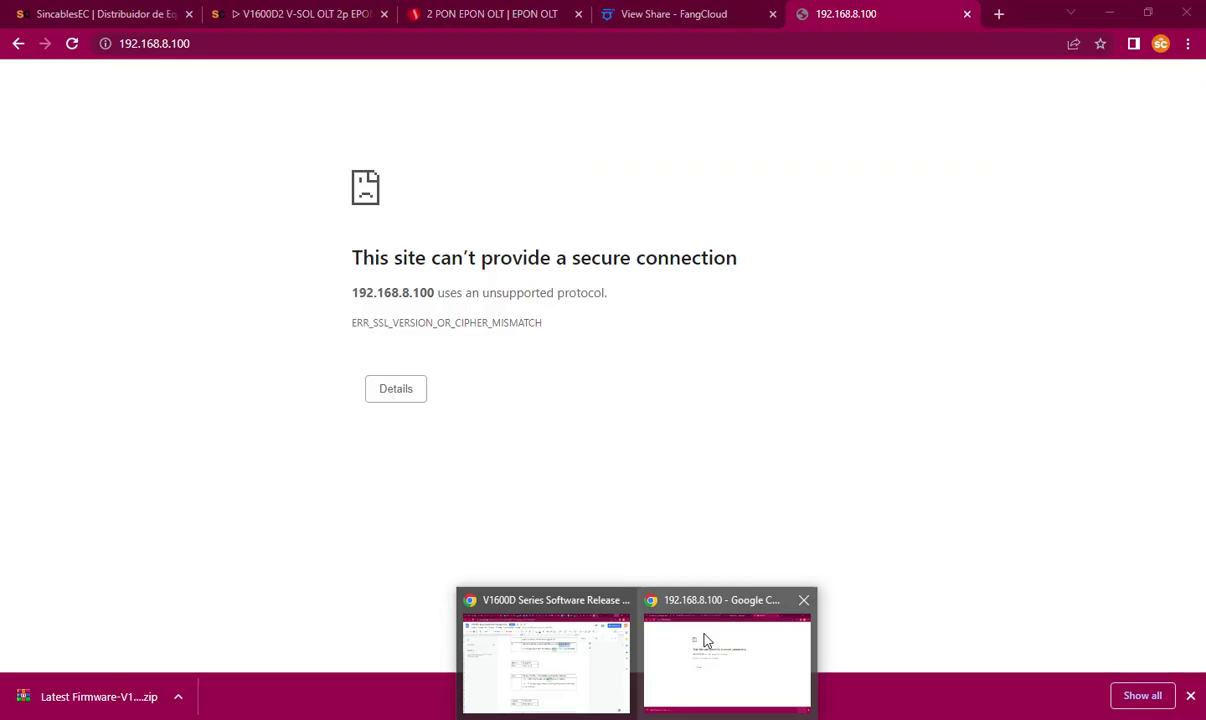
click(704, 639)
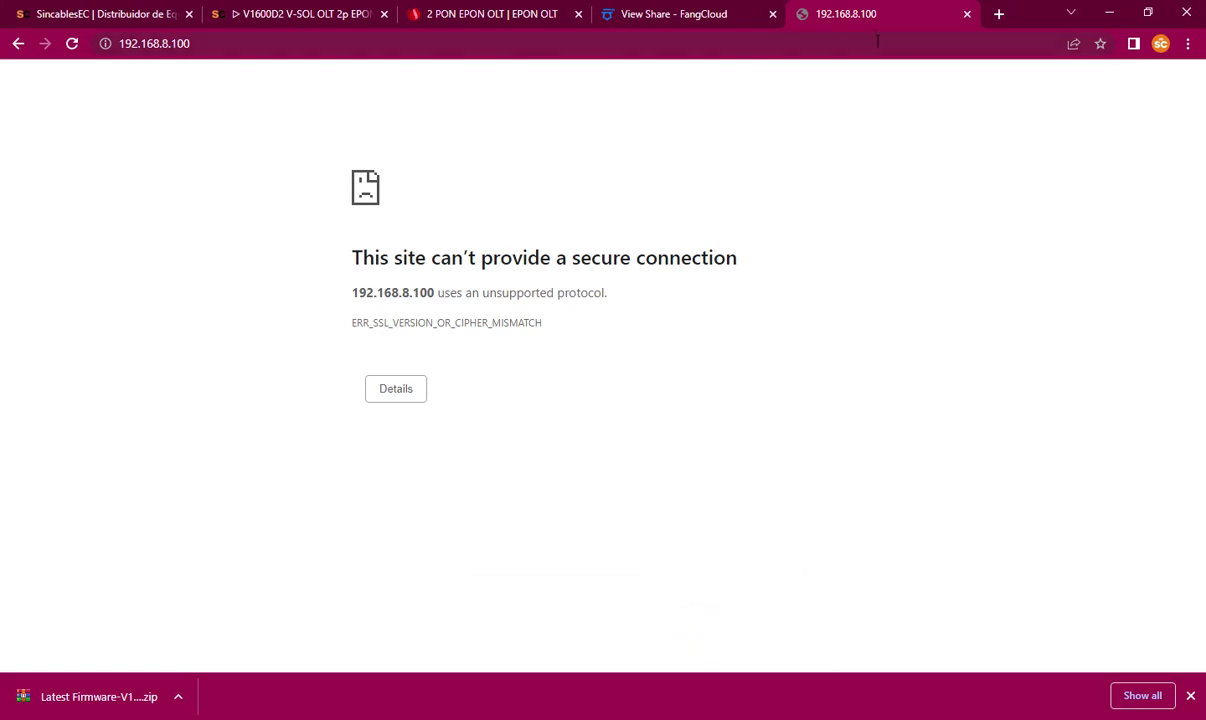
click(797, 719)
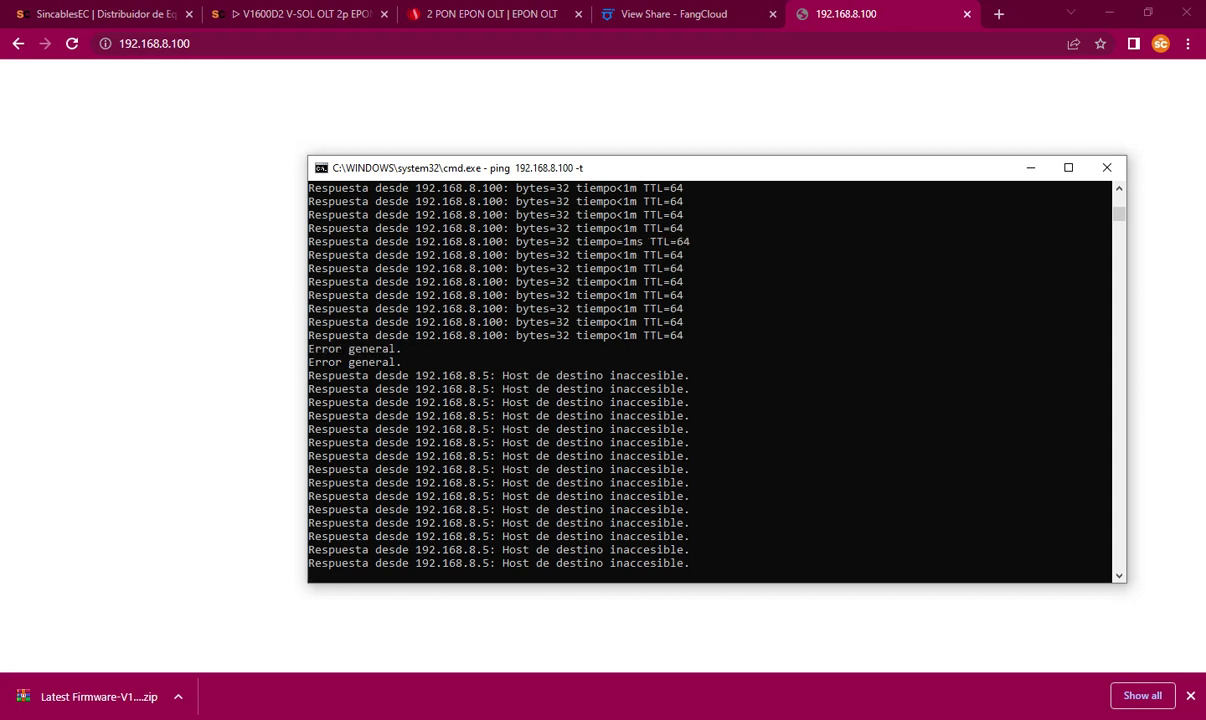
click(800, 717)
click(800, 717)
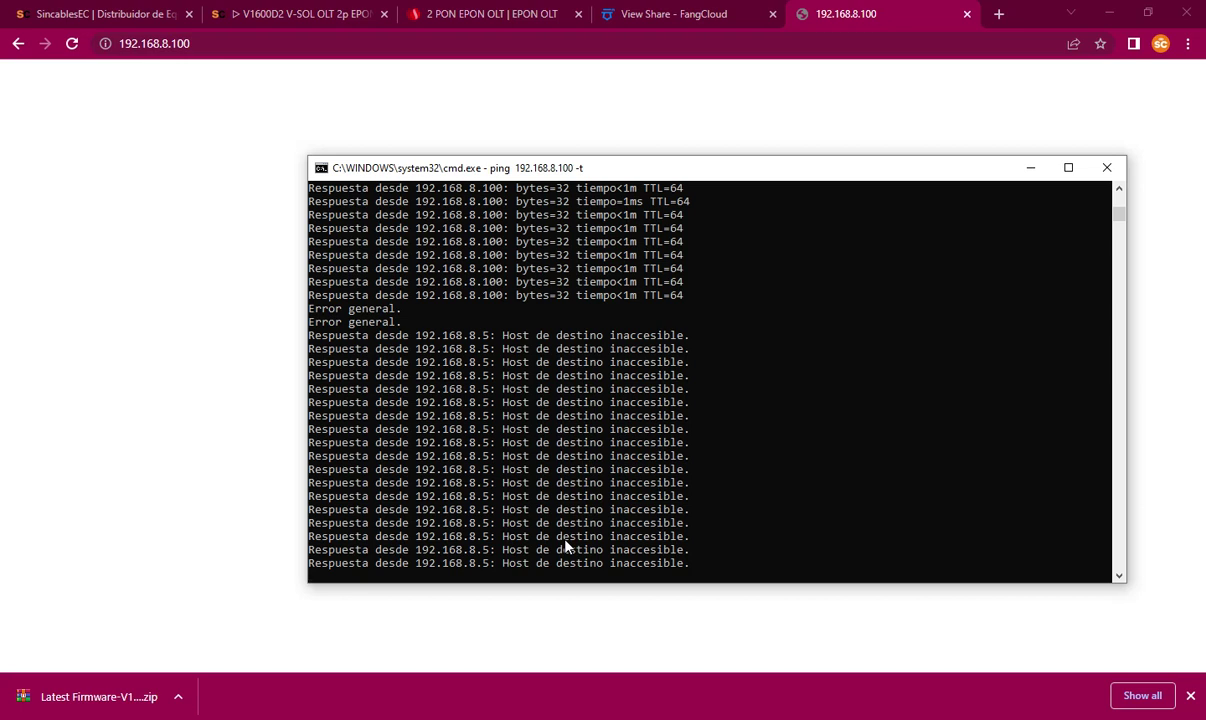
key(super+Down)
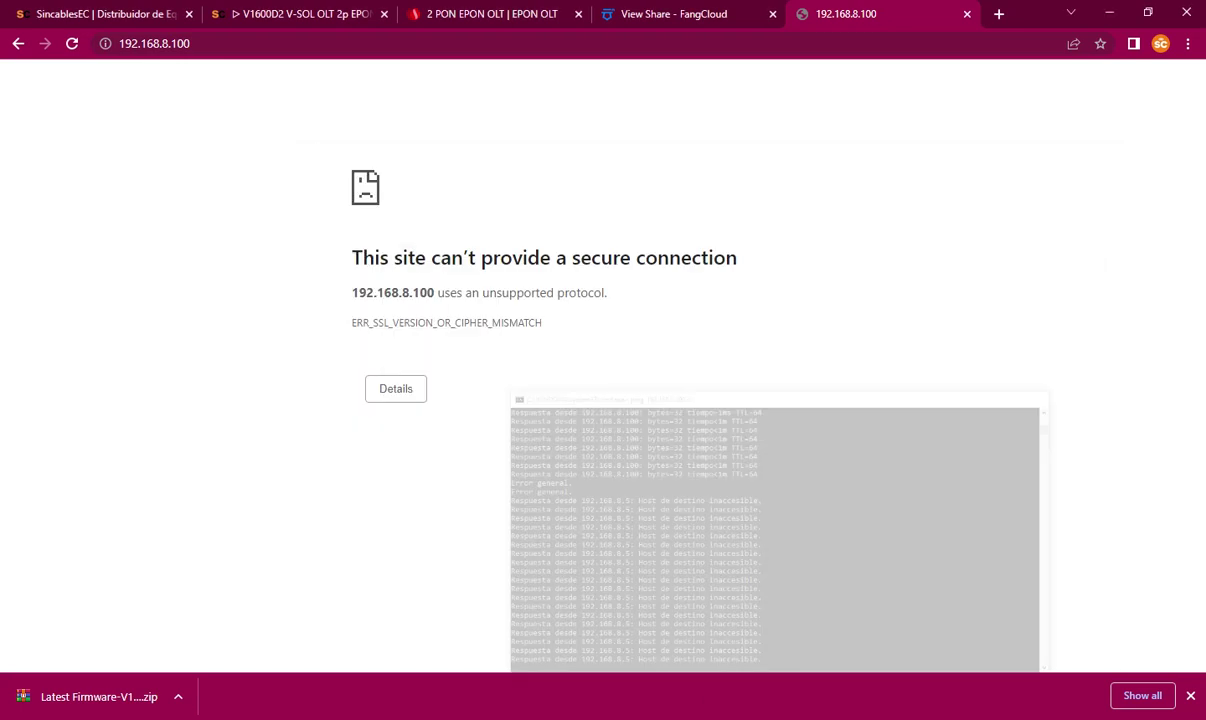
key(alt+Tab)
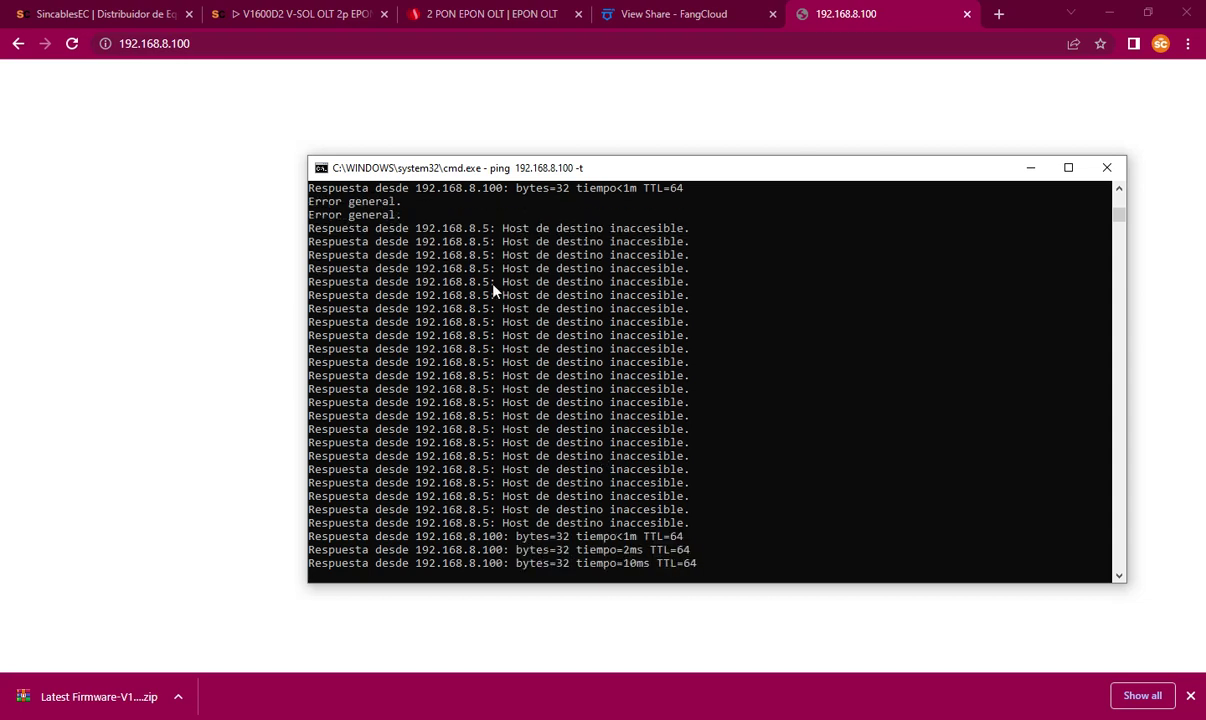
click(256, 43)
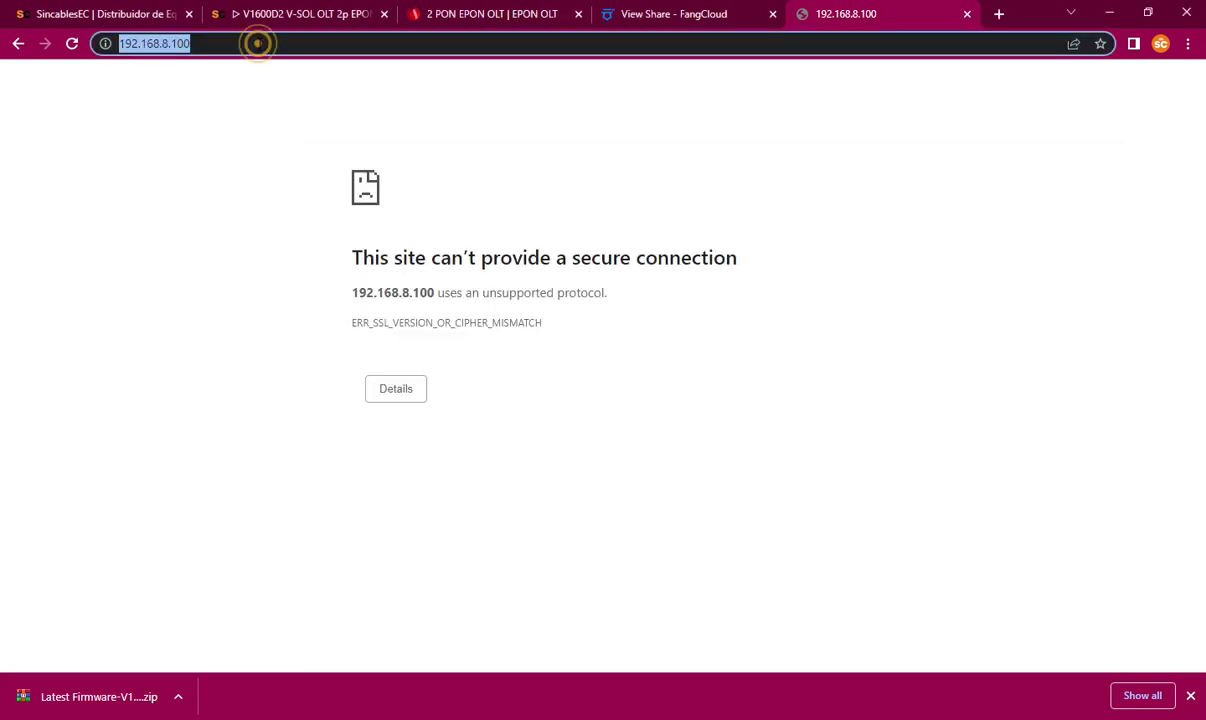
Step: Reload the OLT login page and enter username admin
key(Return)
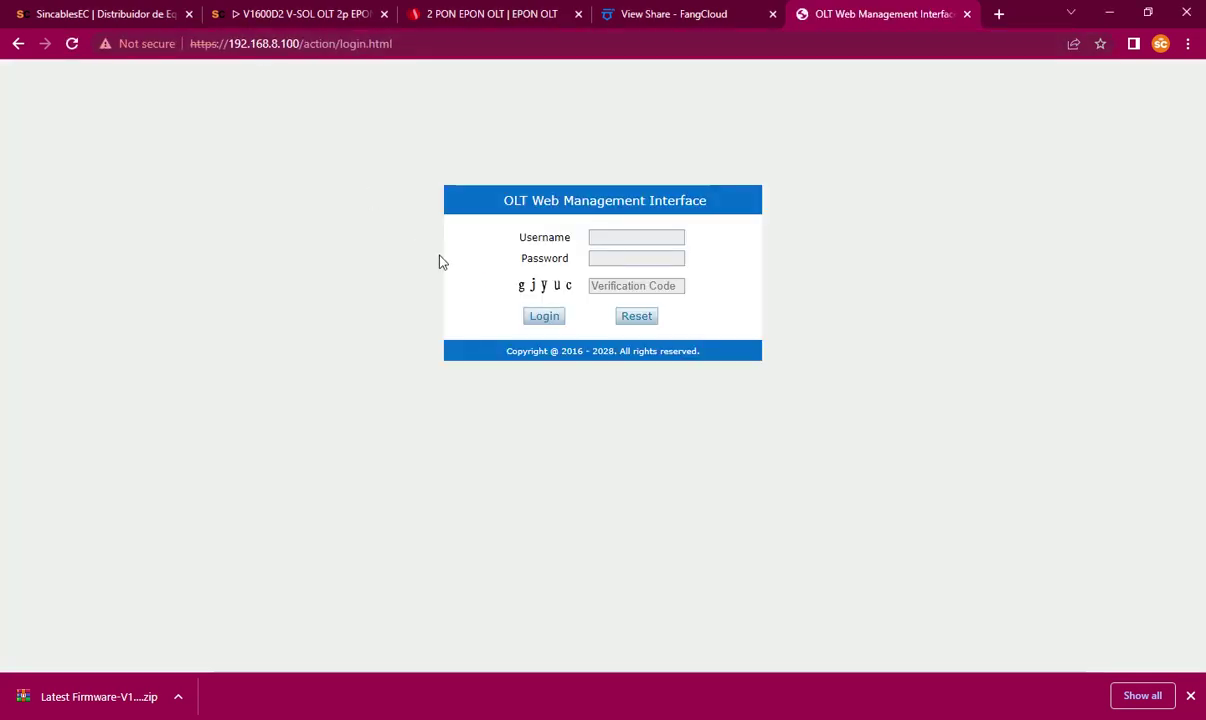
click(615, 242)
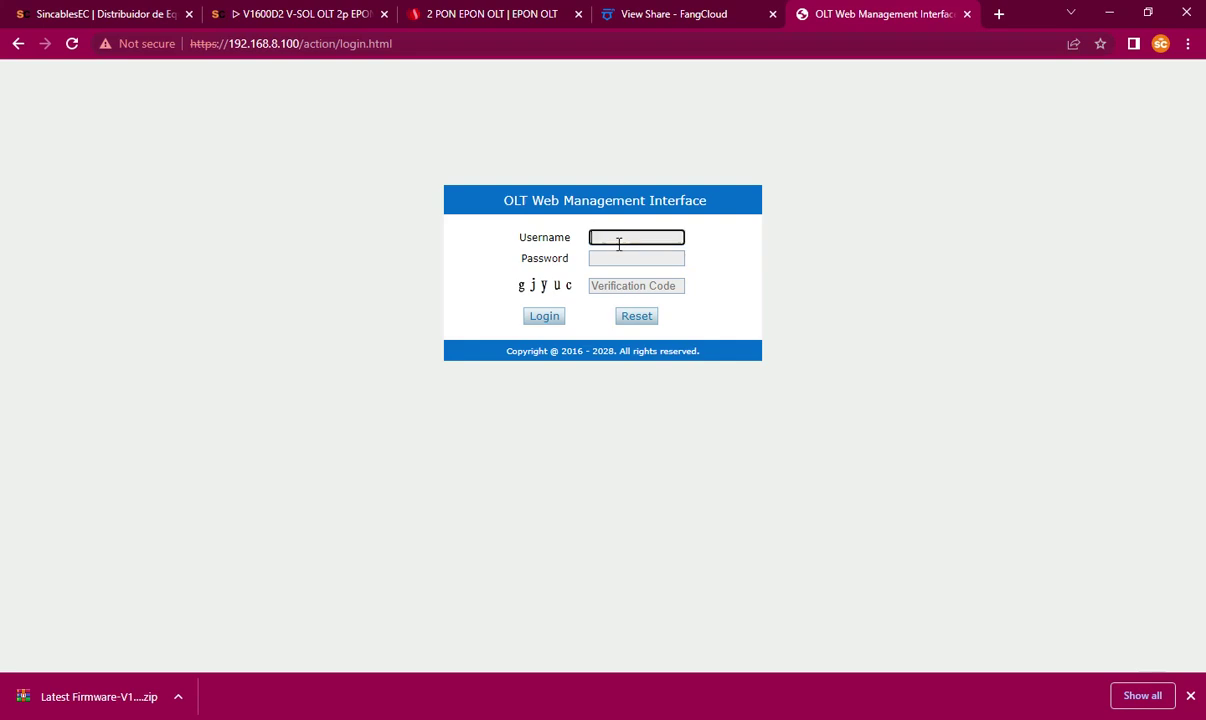
text(admin)
click(614, 259)
Step: Enter the verification code, log in, and mark the new firmware version V2.03.74R
click(667, 284)
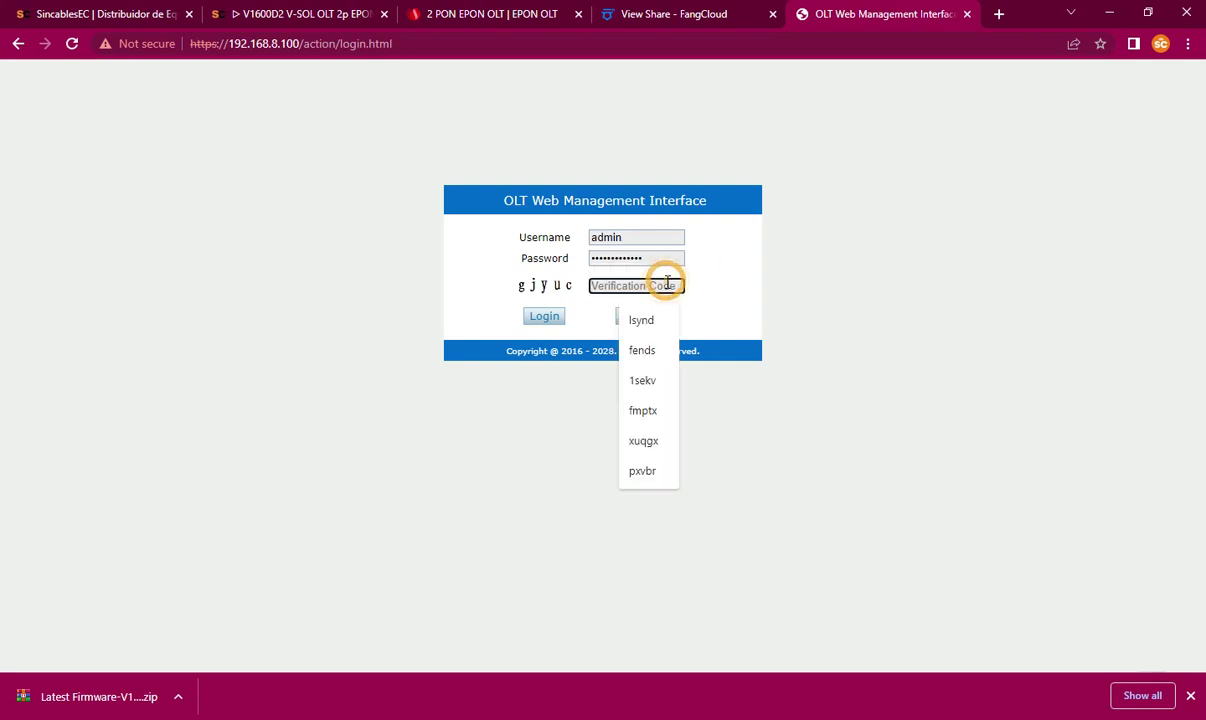
text(gy)
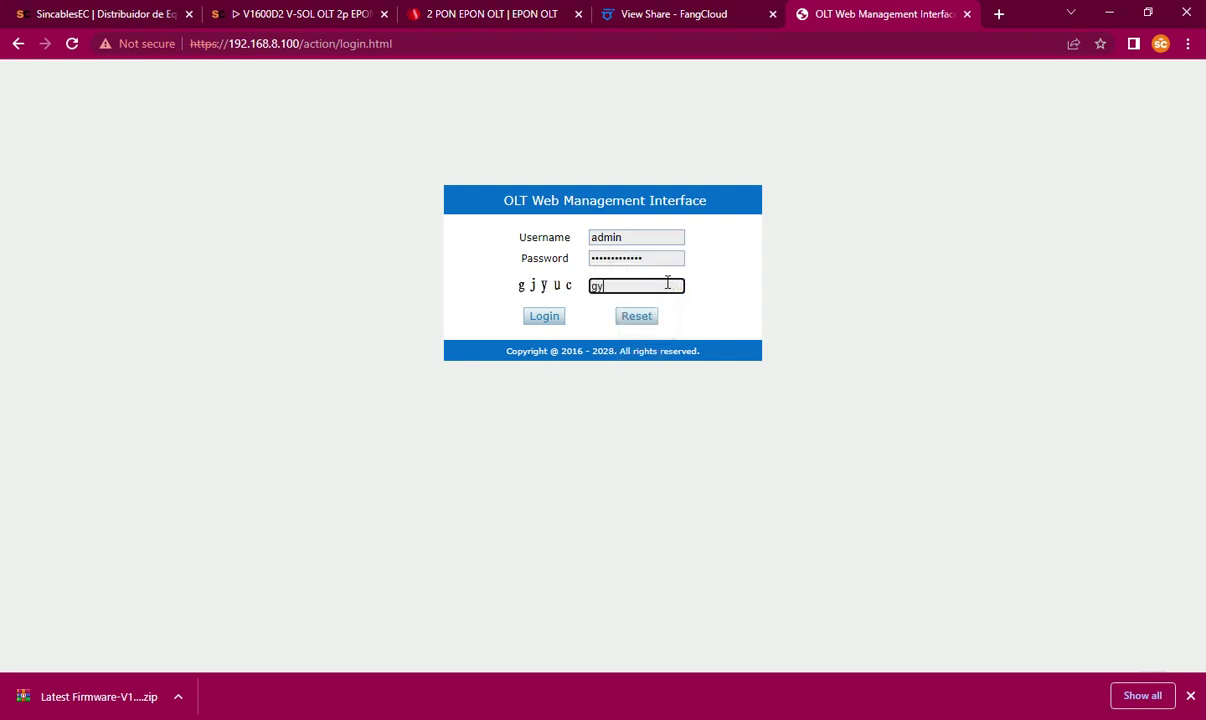
key(BackSpace)
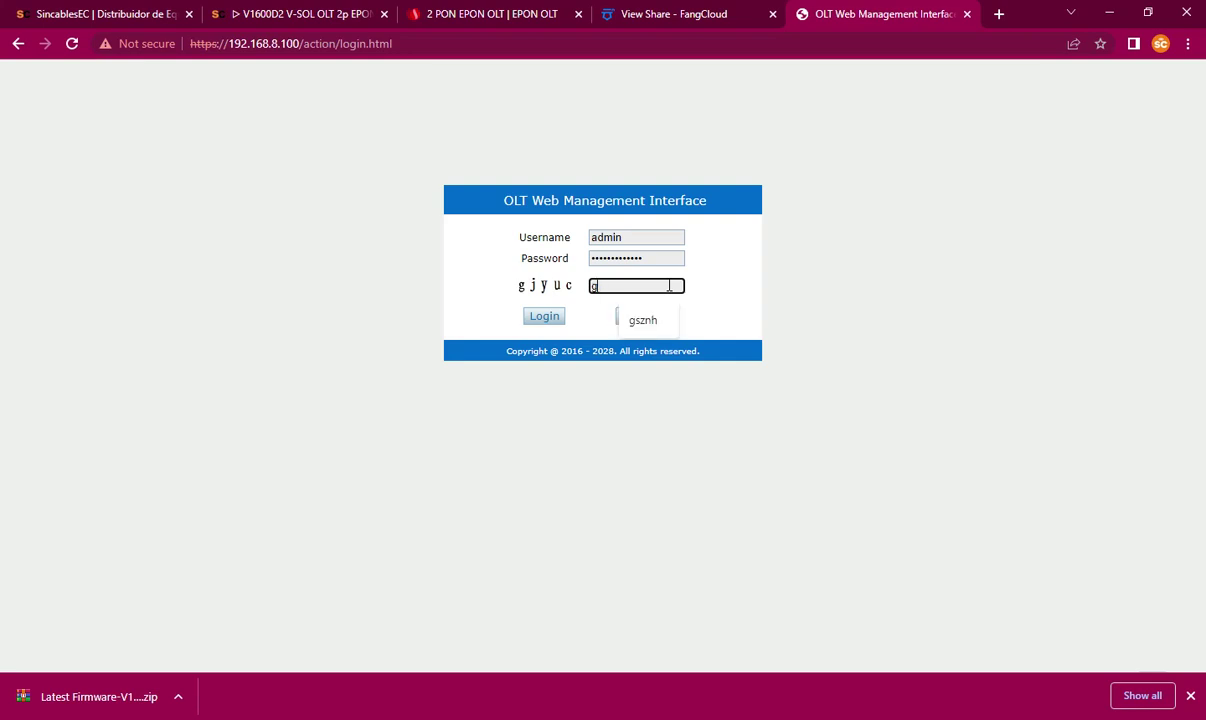
text(jyuc)
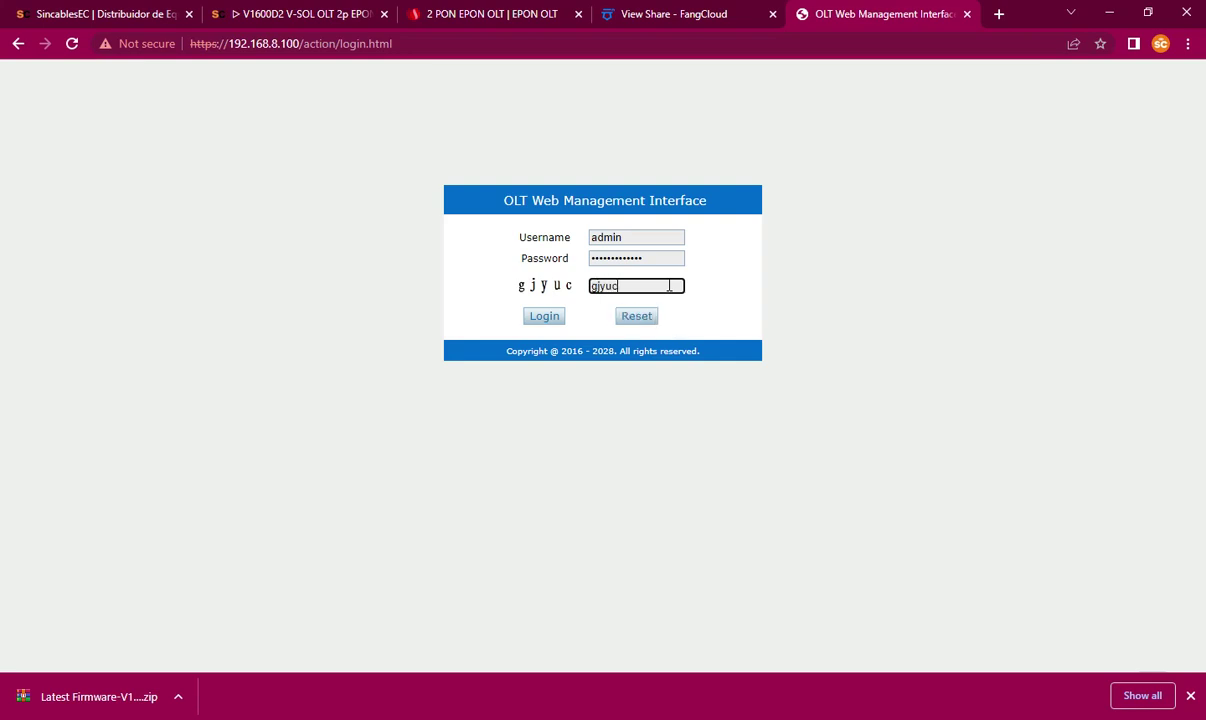
click(544, 316)
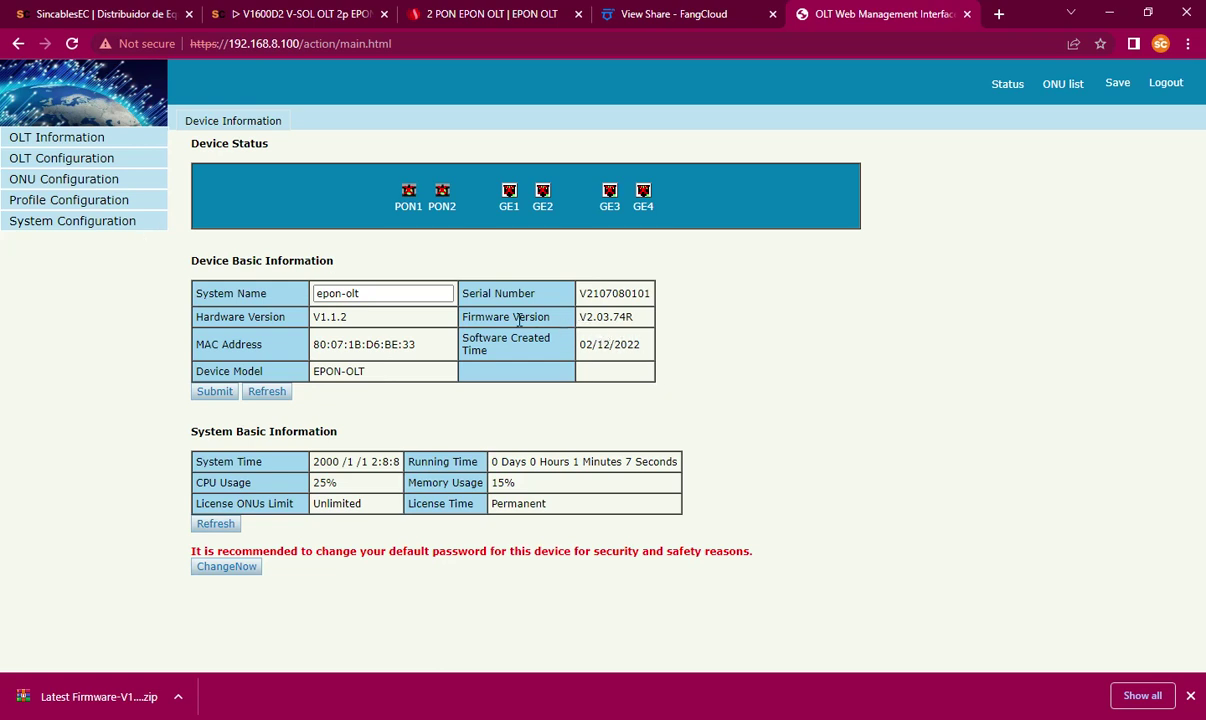
drag(579, 317, 622, 319)
Step: Scroll through the V1600D release notes in WordPad to the V2.03.74R entry
click(633, 318)
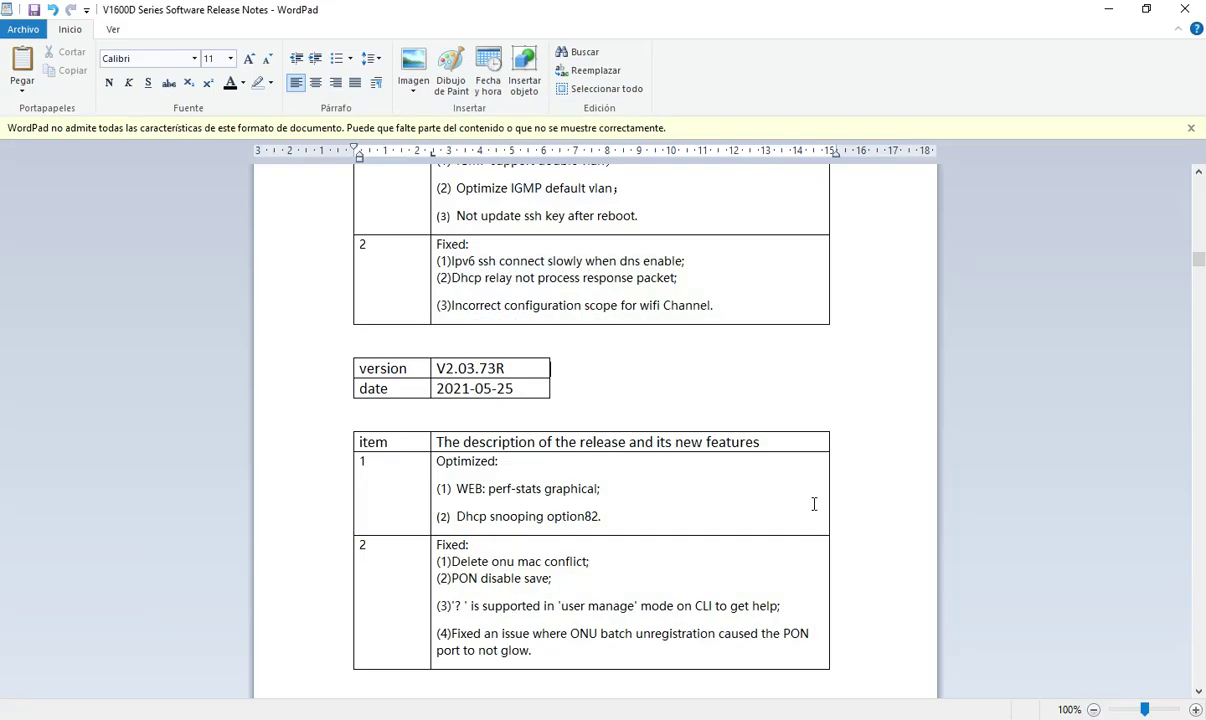
scroll(741, 424, up, 3)
scroll(741, 424, up, 20)
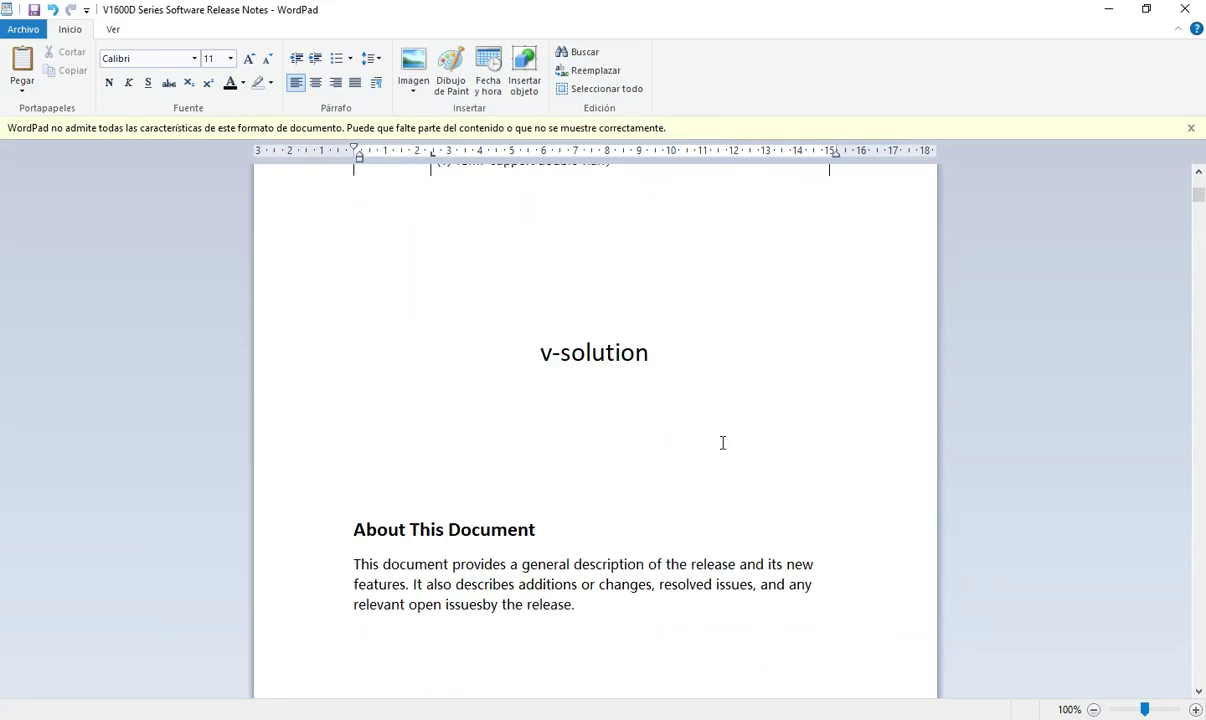
scroll(717, 450, down, 10)
scroll(727, 458, up, 8)
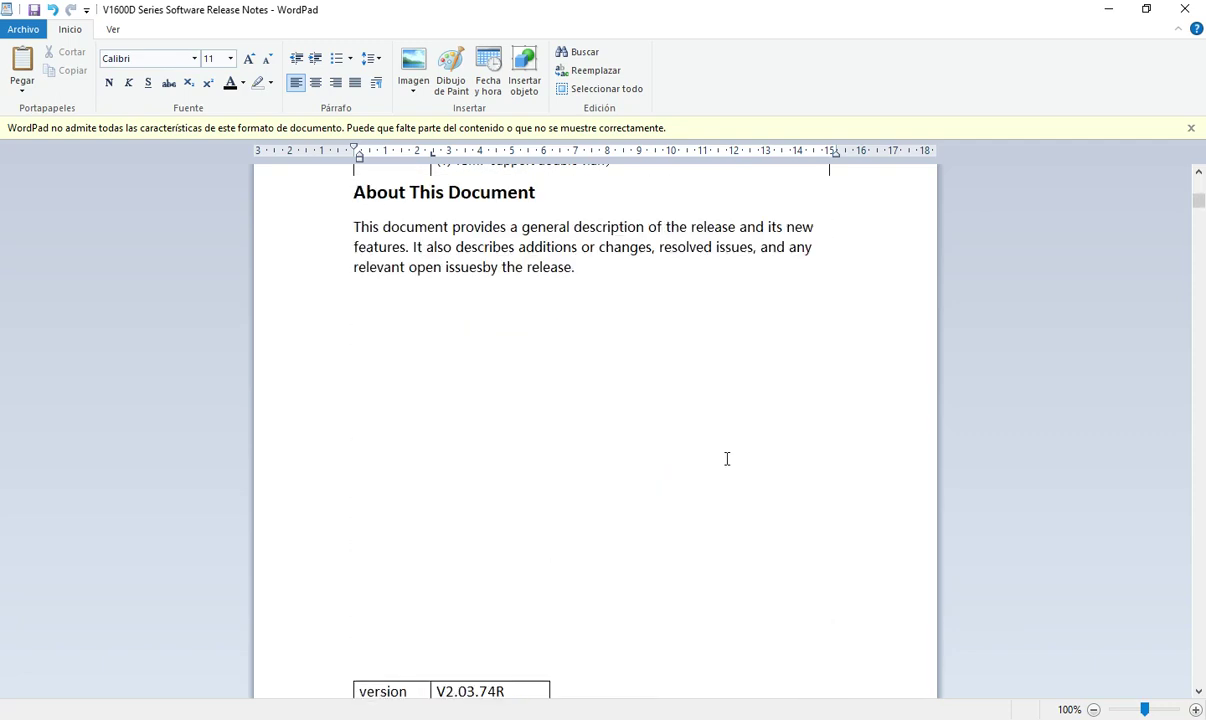
scroll(727, 459, down, 10)
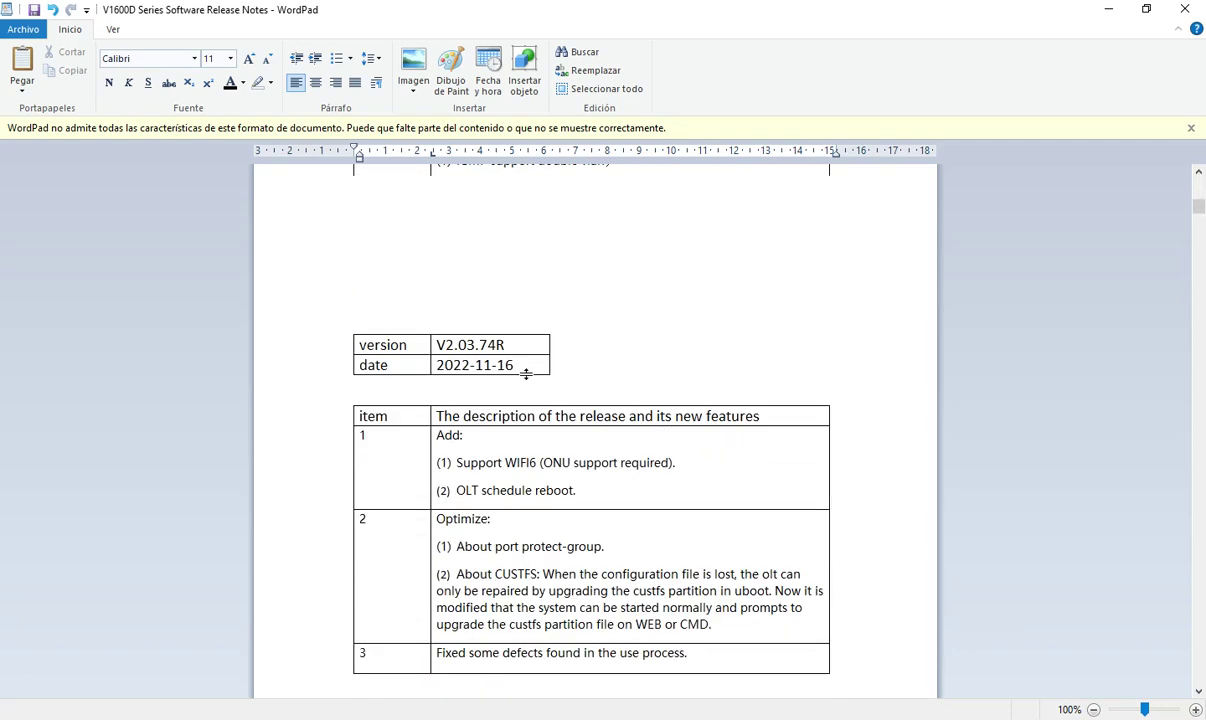
scroll(471, 348, down, 1)
scroll(471, 348, down, 1)
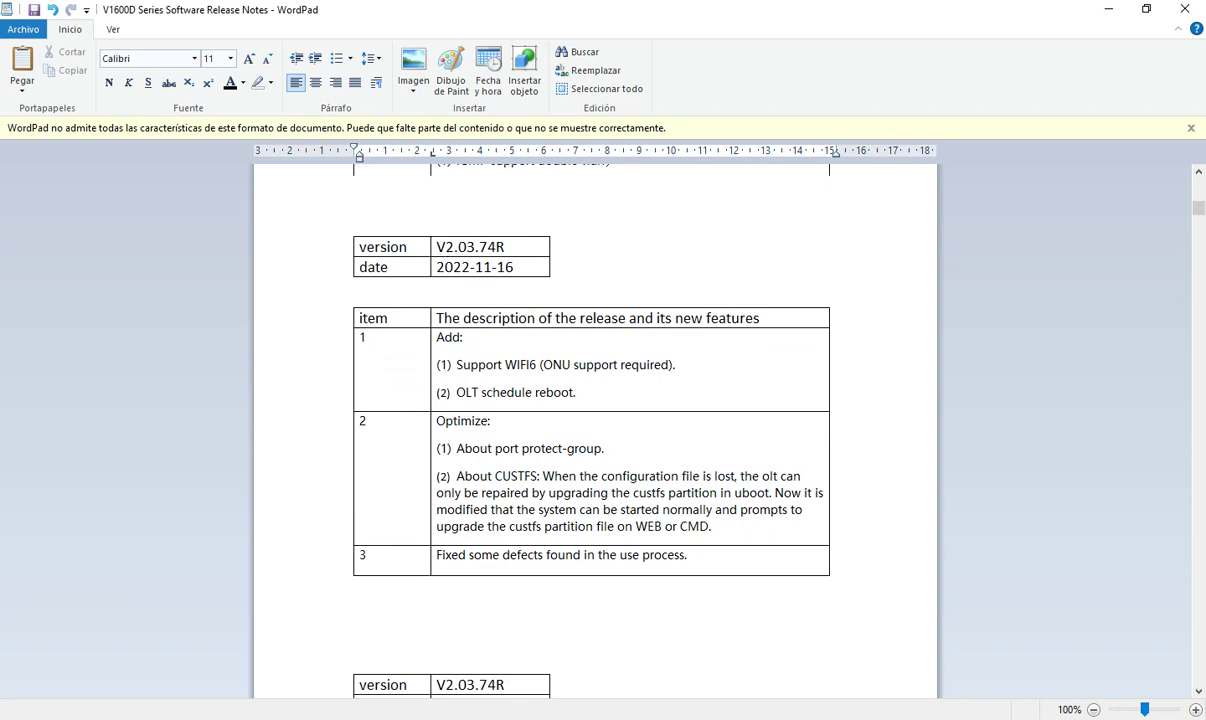
Step: Compare the OLT's V2.03.74R with the 2022-11-16 release notes, then minimize WordPad
click(687, 655)
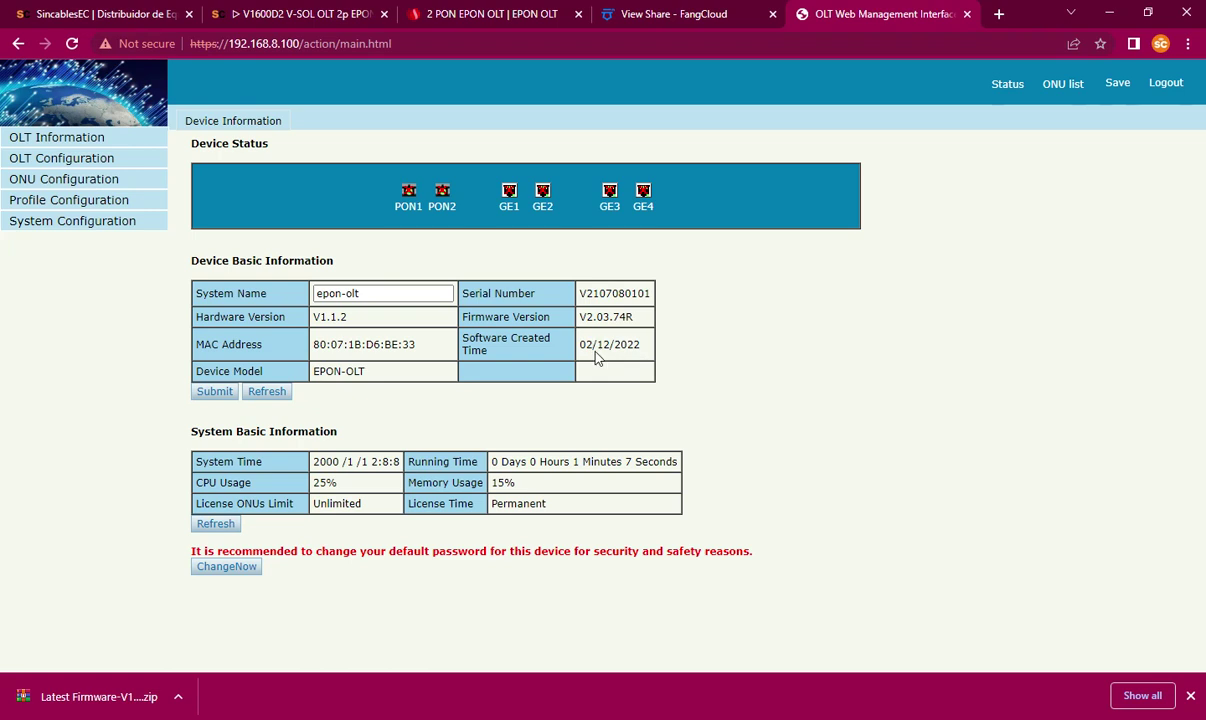
click(868, 717)
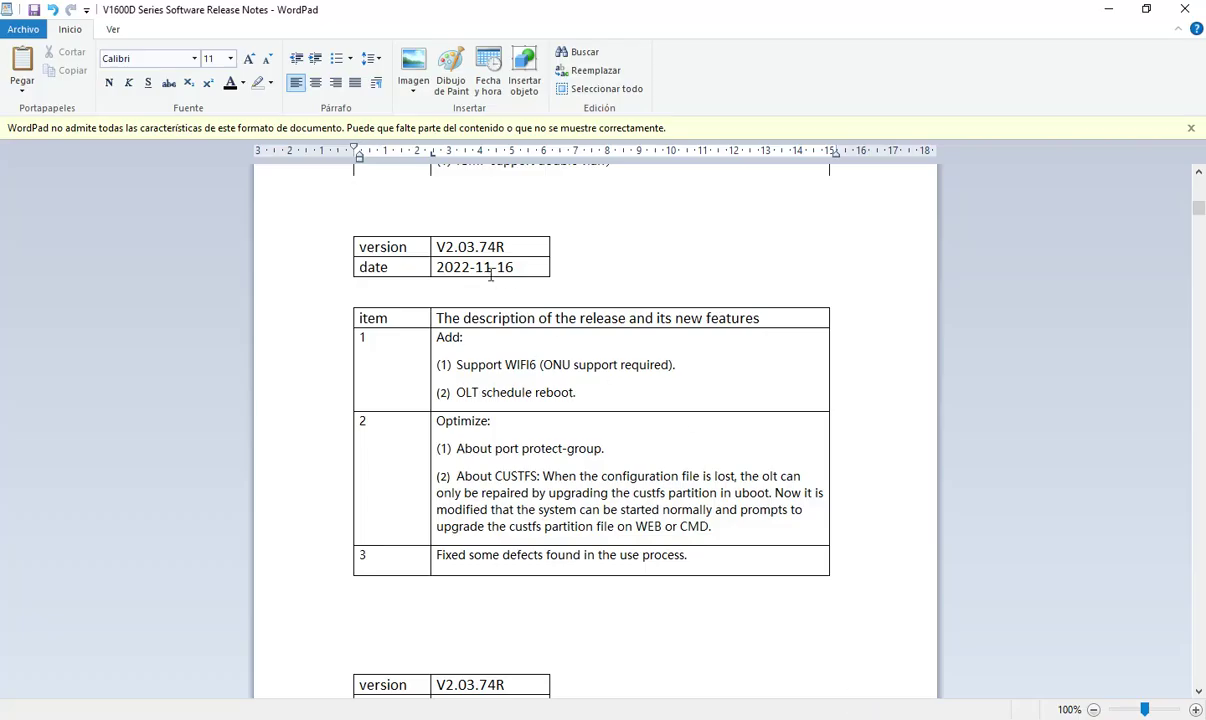
scroll(562, 334, up, 5)
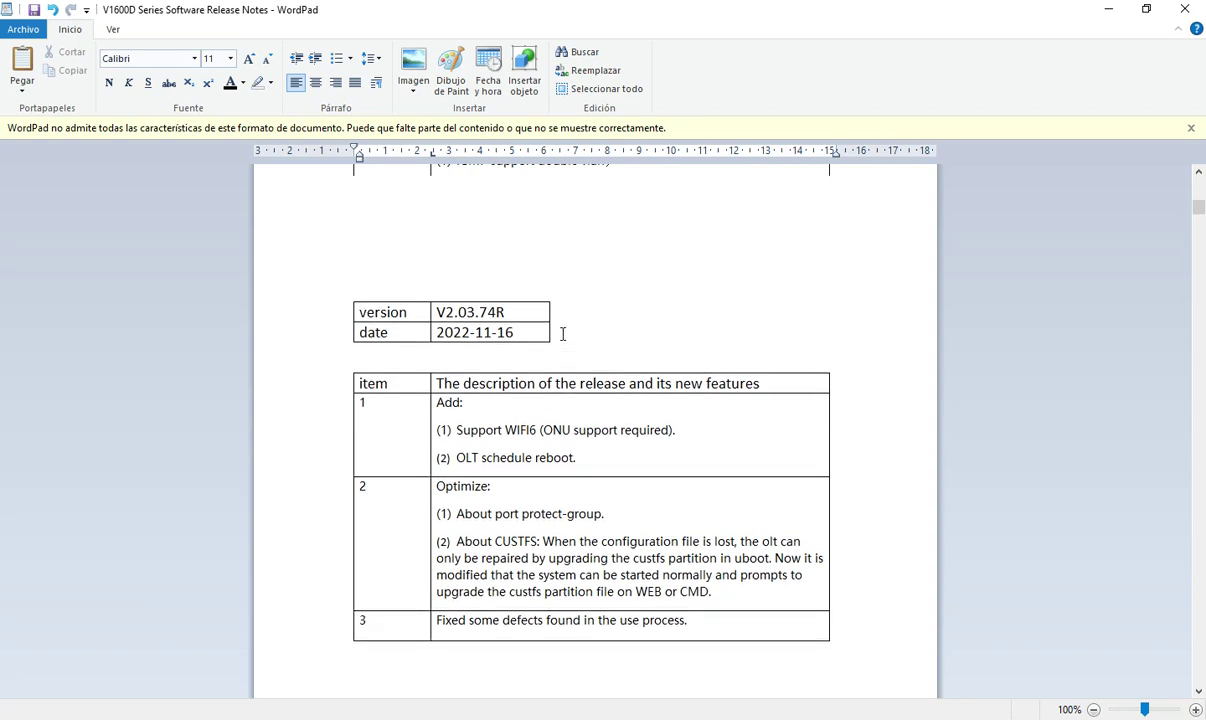
scroll(565, 340, up, 4)
scroll(568, 350, down, 10)
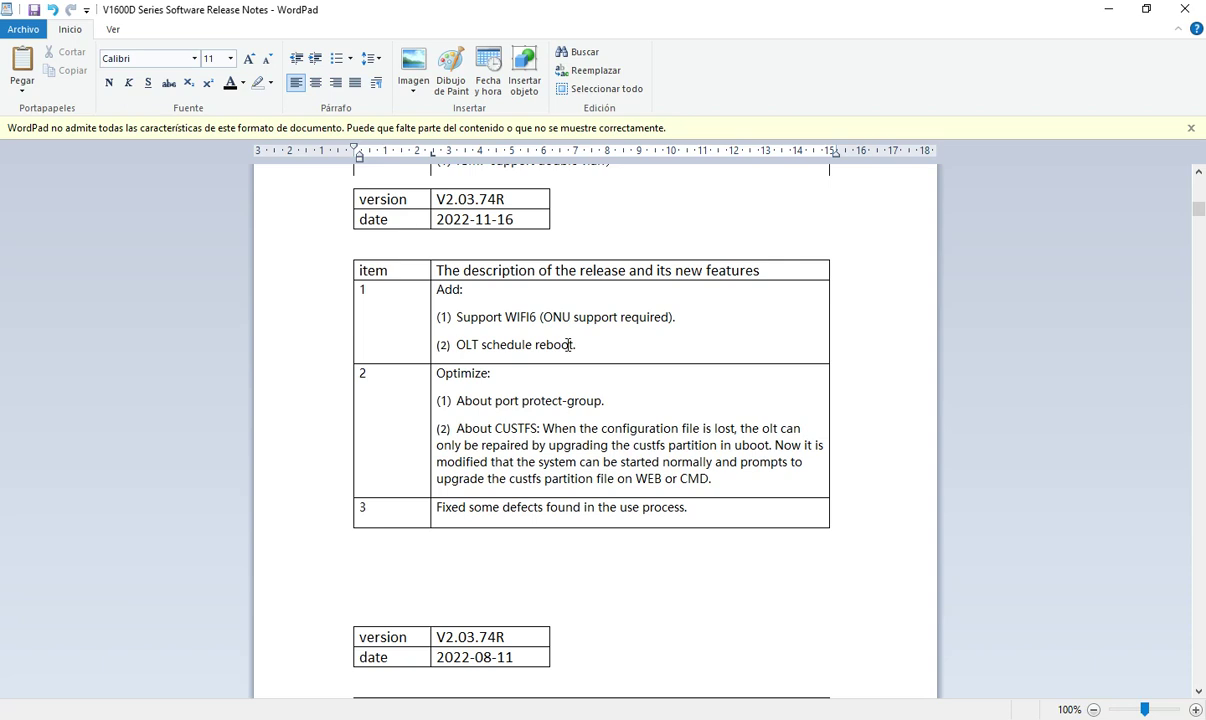
scroll(565, 394, up, 2)
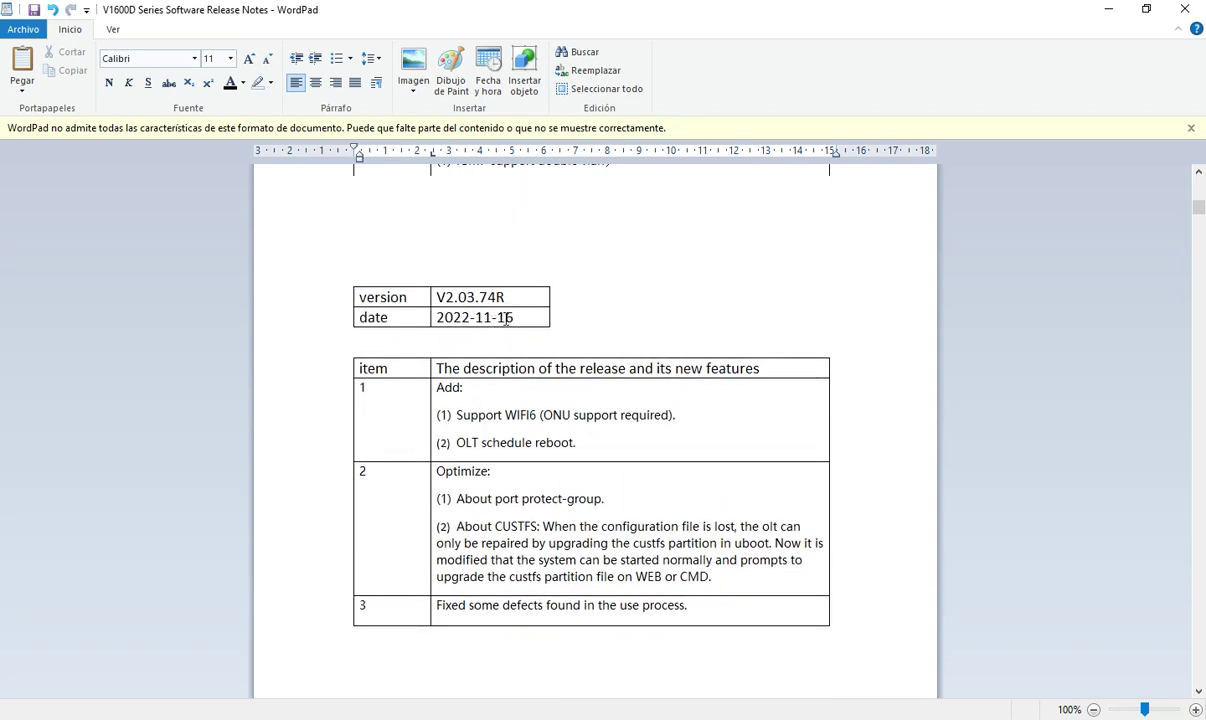
scroll(539, 320, down, 1)
scroll(506, 385, up, 7)
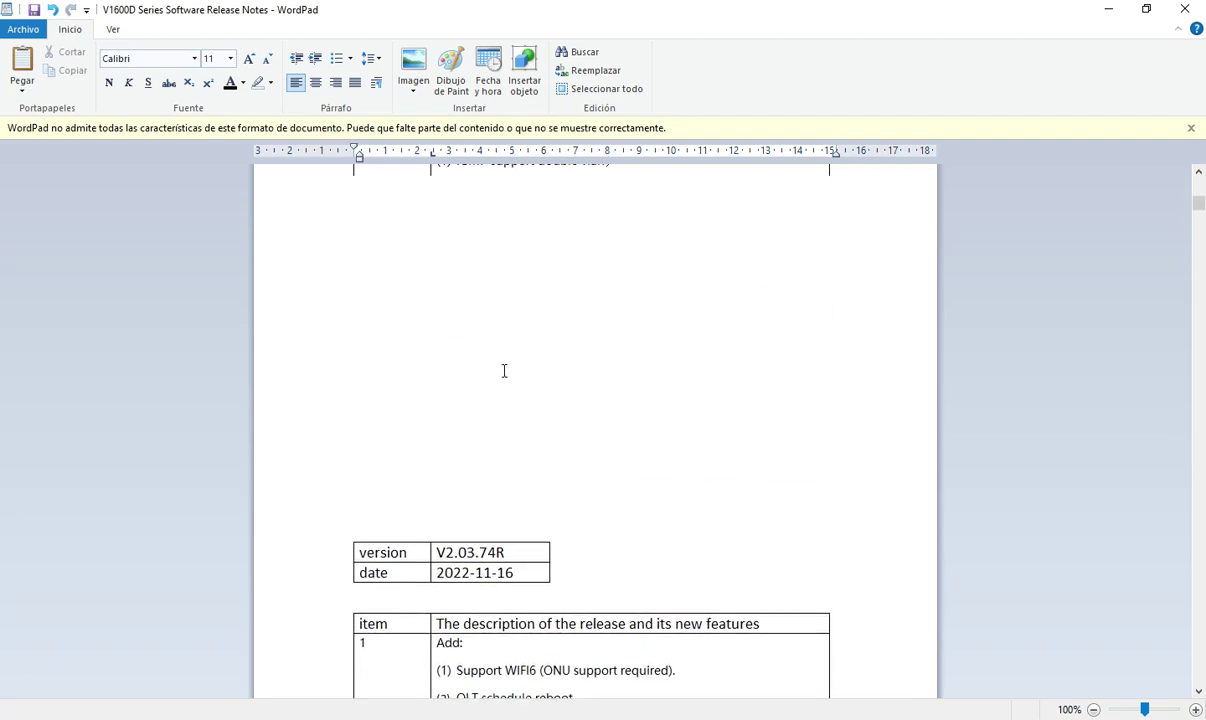
click(1106, 9)
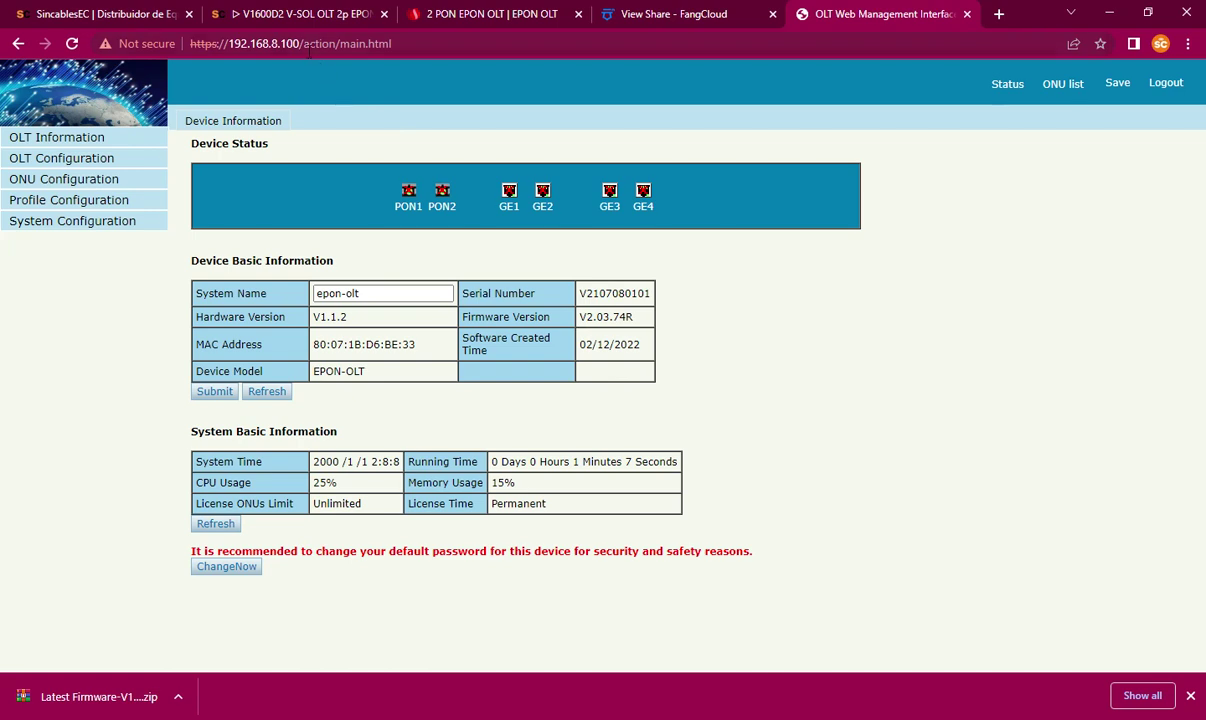
Step: Switch to the SincablesEC store tab and dismiss the v1600d2 search suggestions
click(240, 10)
click(148, 10)
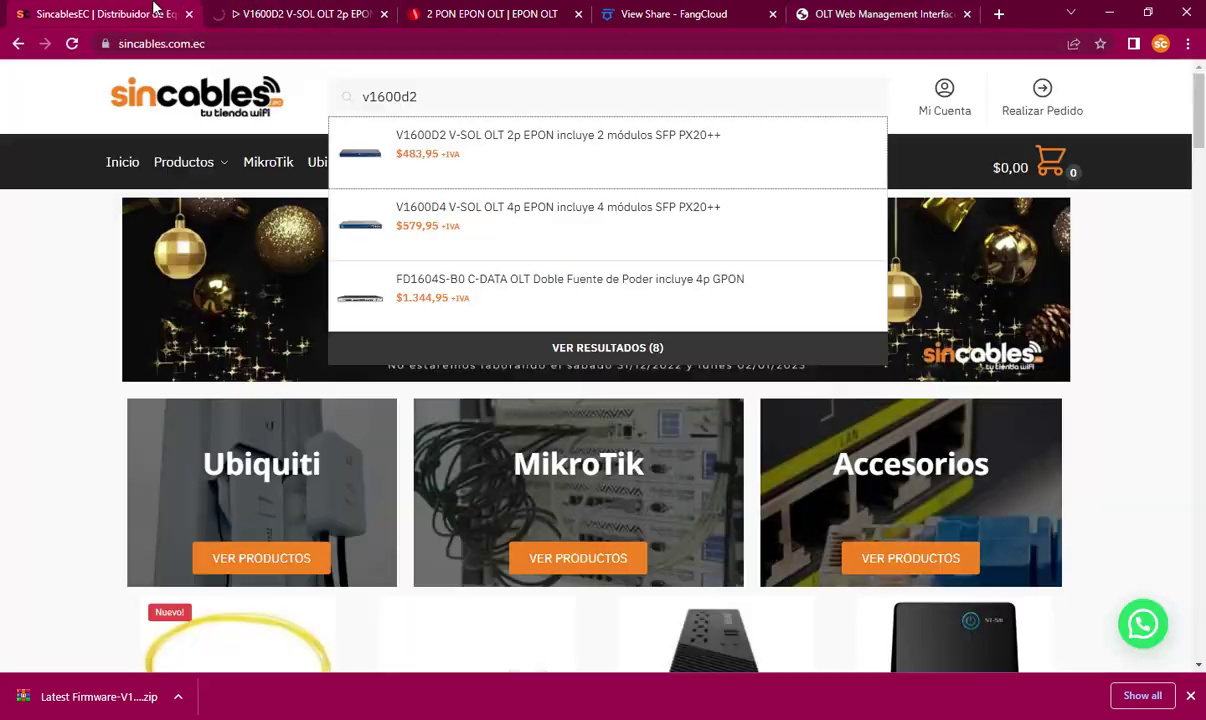
click(68, 343)
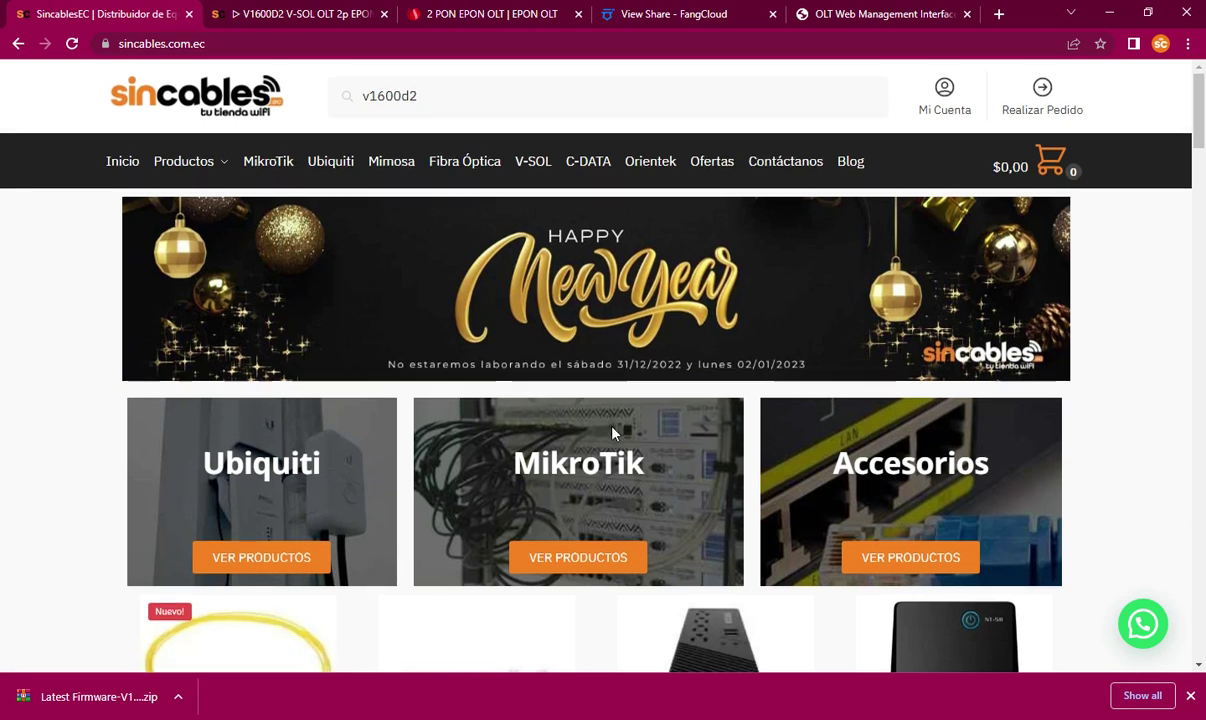
Step: Scroll through the store's product grid, including the V1600D4 OLT and best sellers
scroll(612, 428, down, 4)
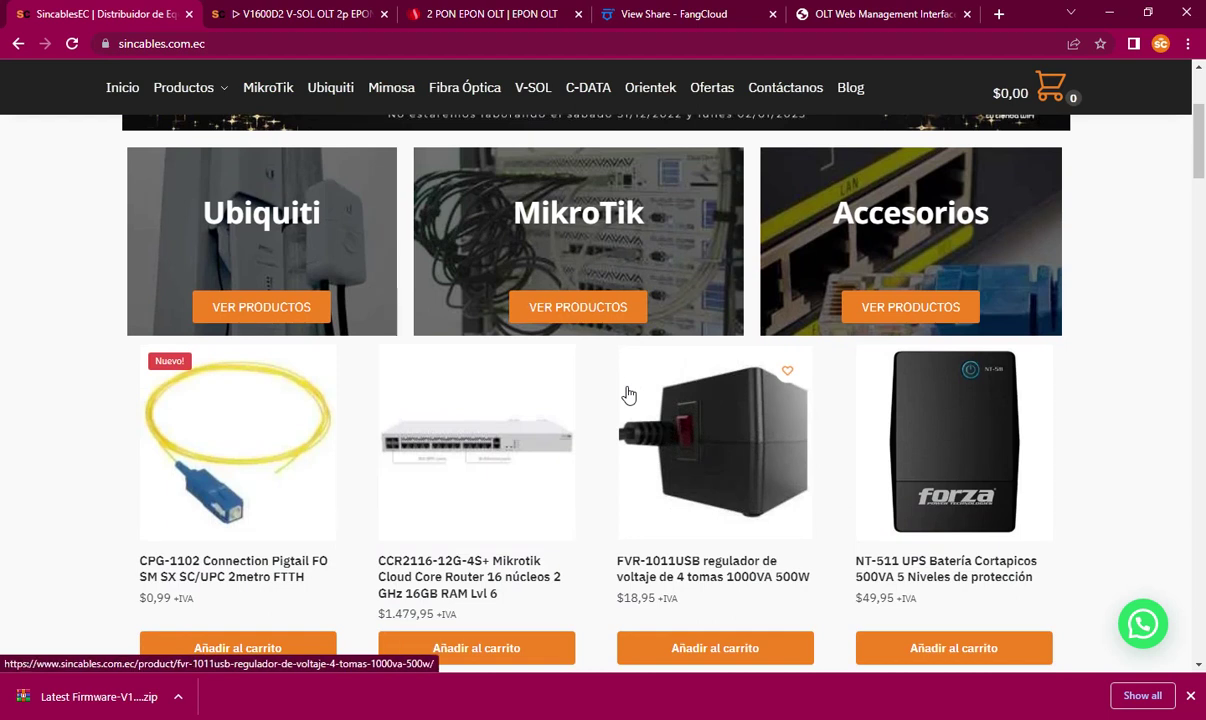
scroll(629, 396, down, 1)
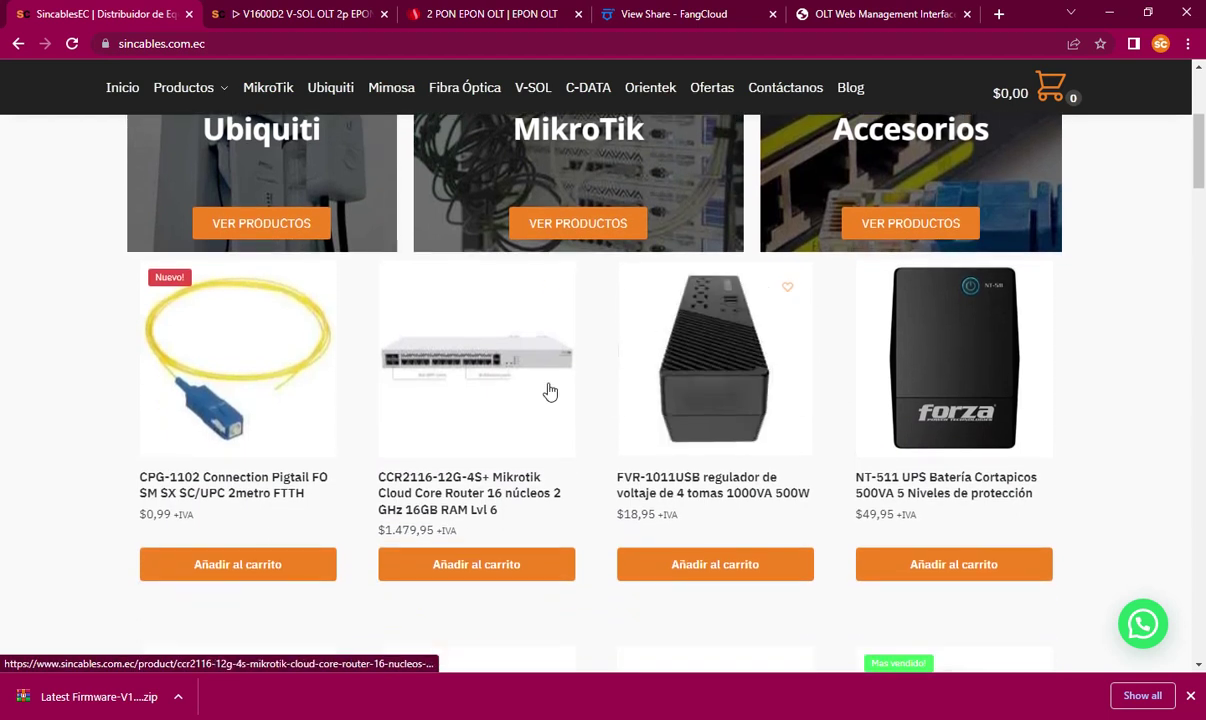
scroll(518, 378, down, 5)
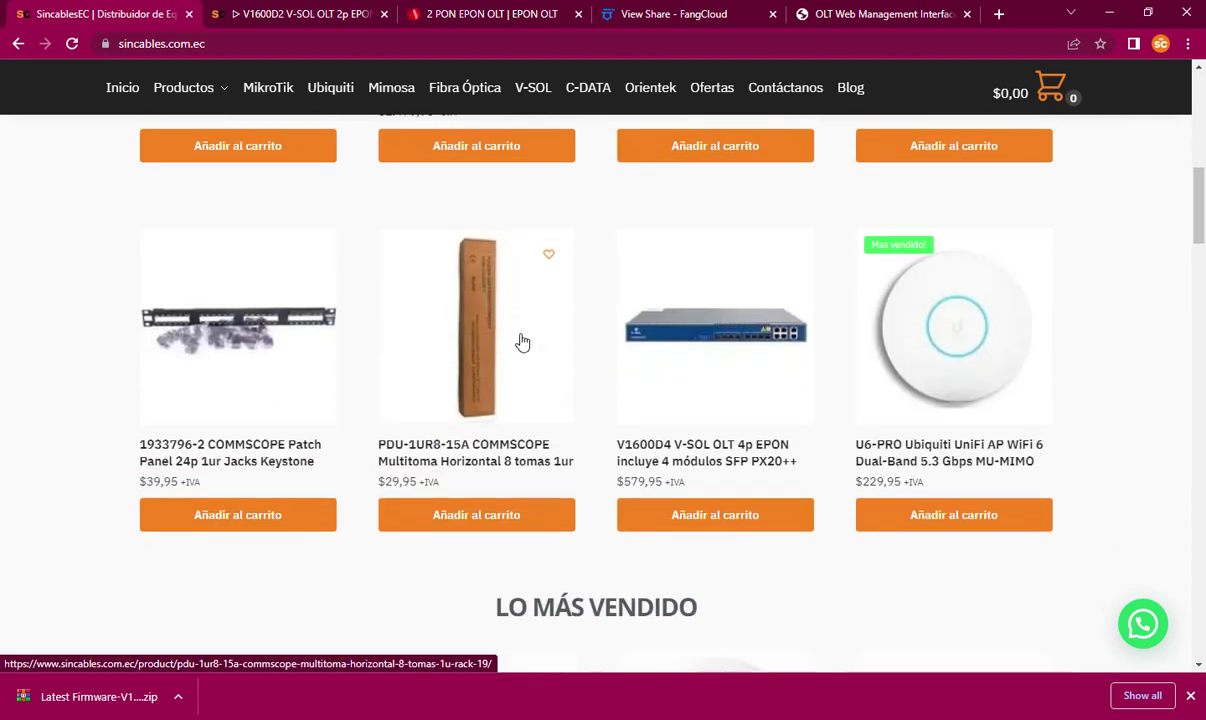
scroll(947, 368, down, 6)
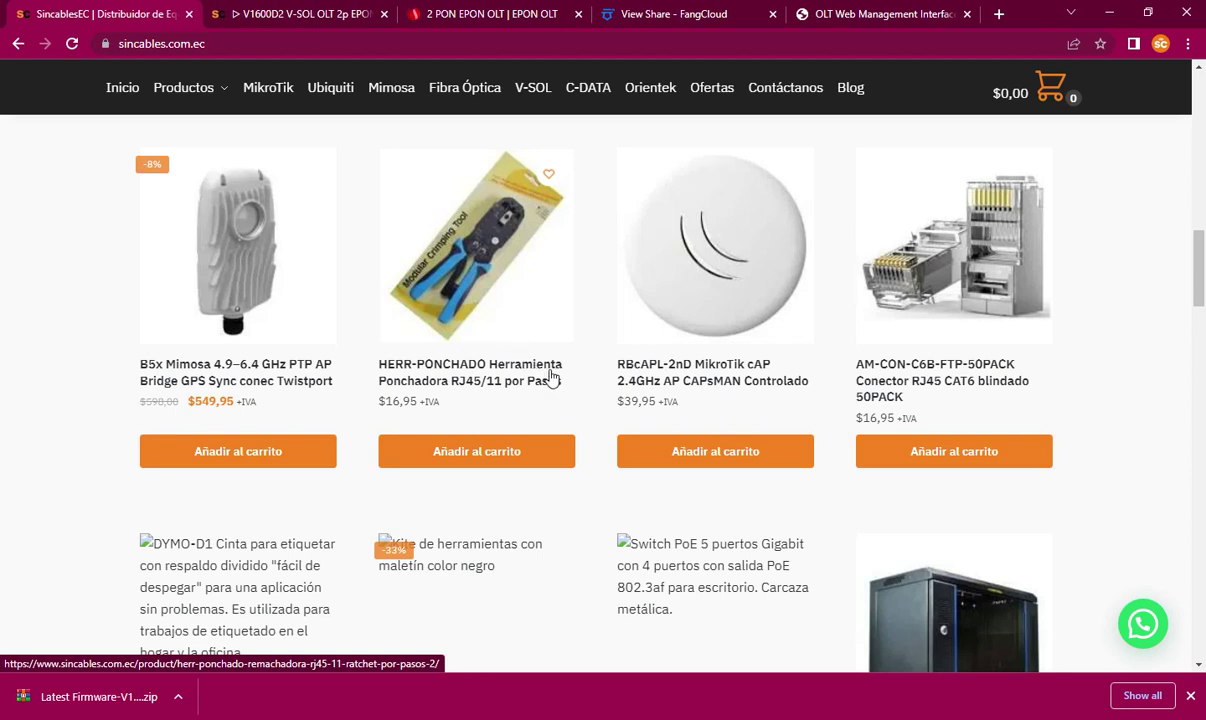
scroll(553, 377, down, 1)
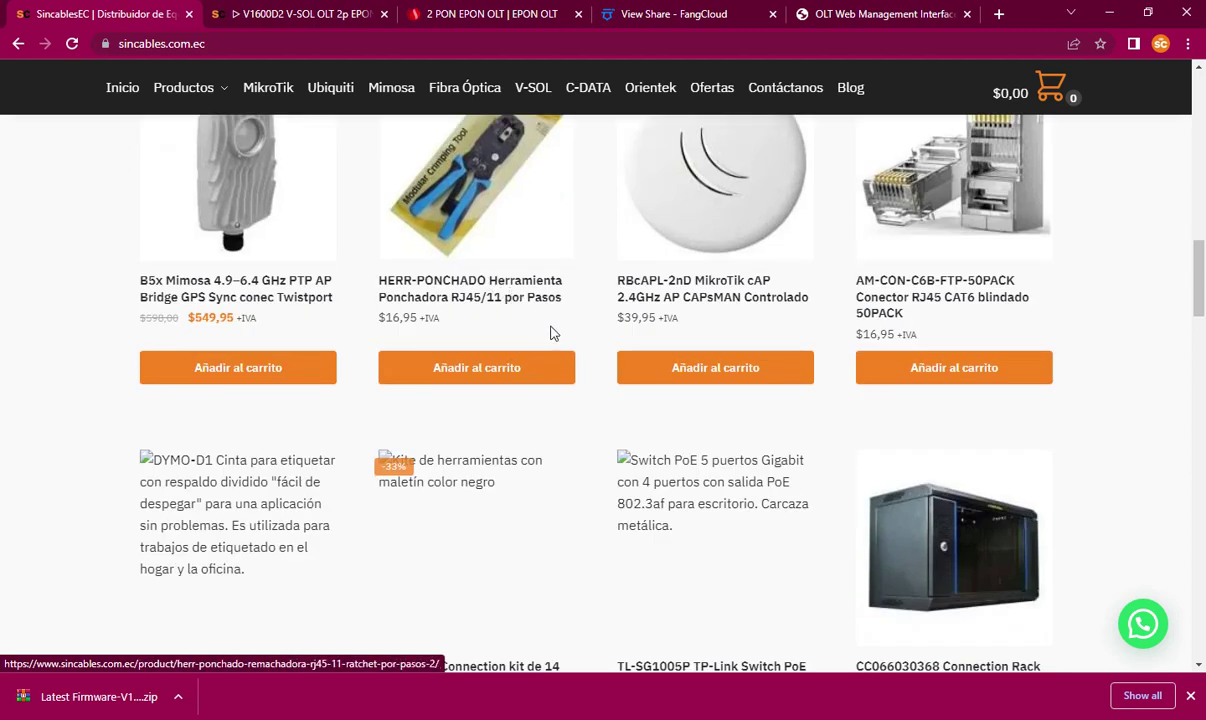
scroll(572, 440, up, 1)
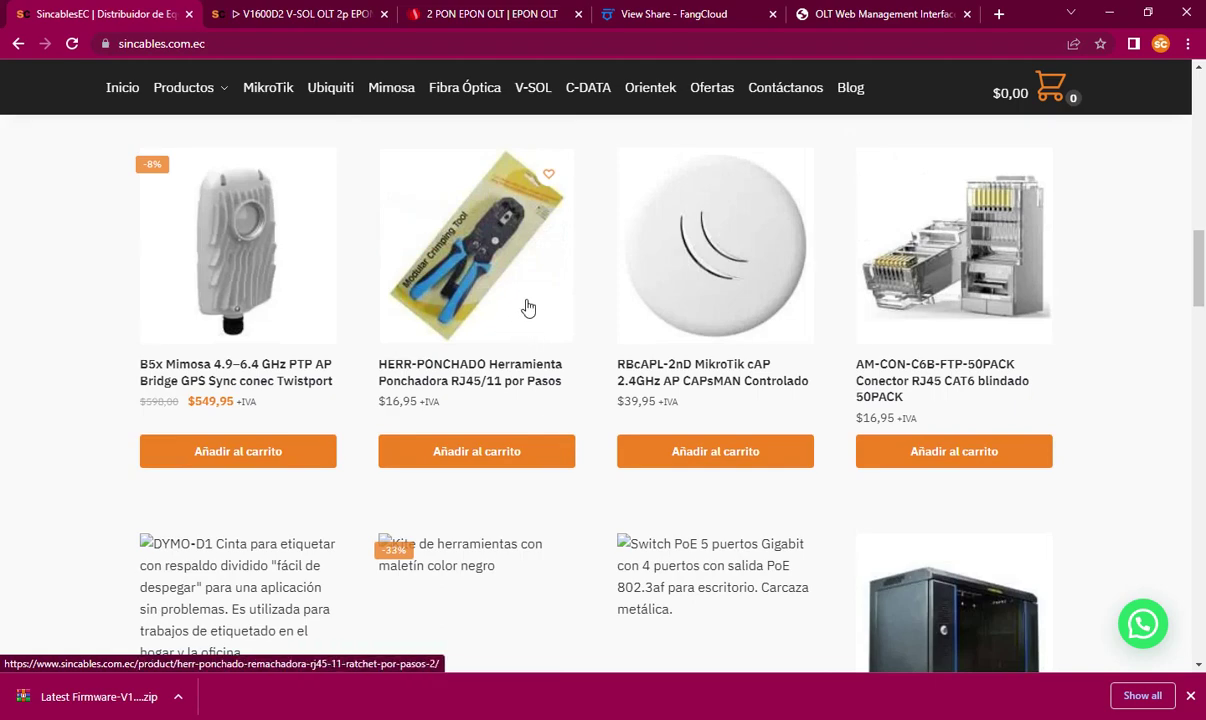